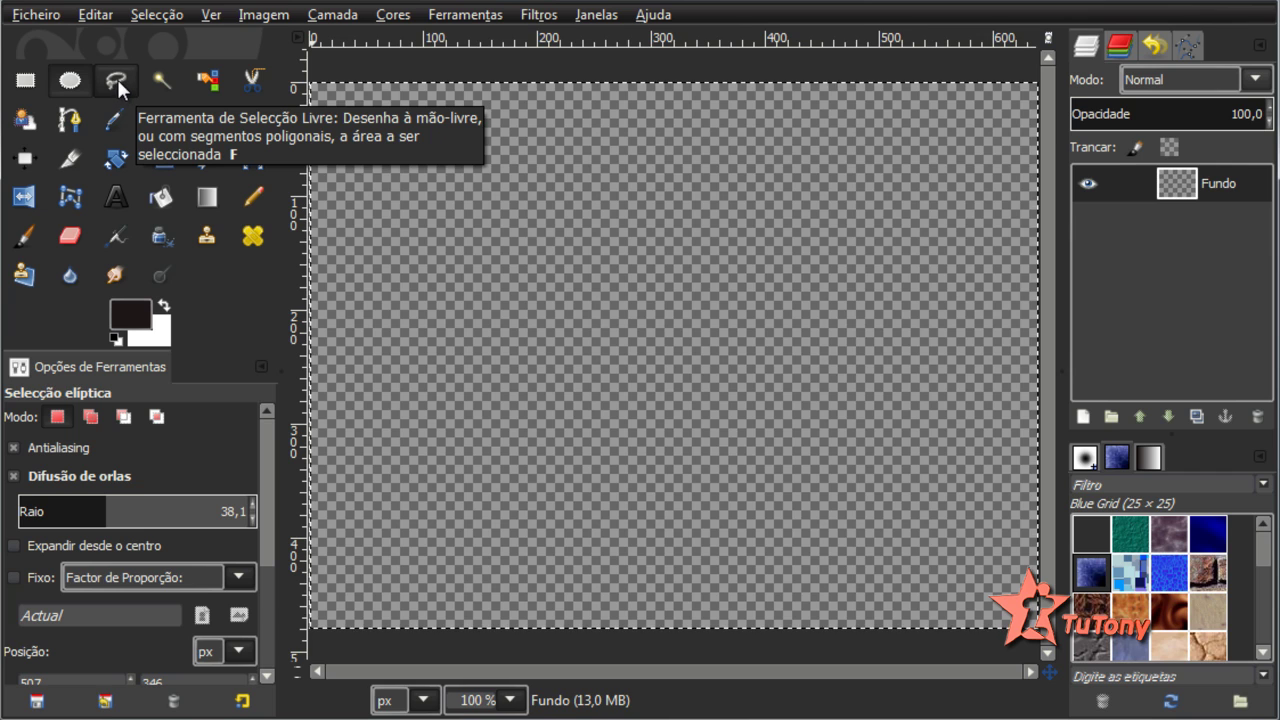
Draw a rectangular selection about 430 by 285 px, starting near the canvas's upper-left corner.
left_click(119, 78)
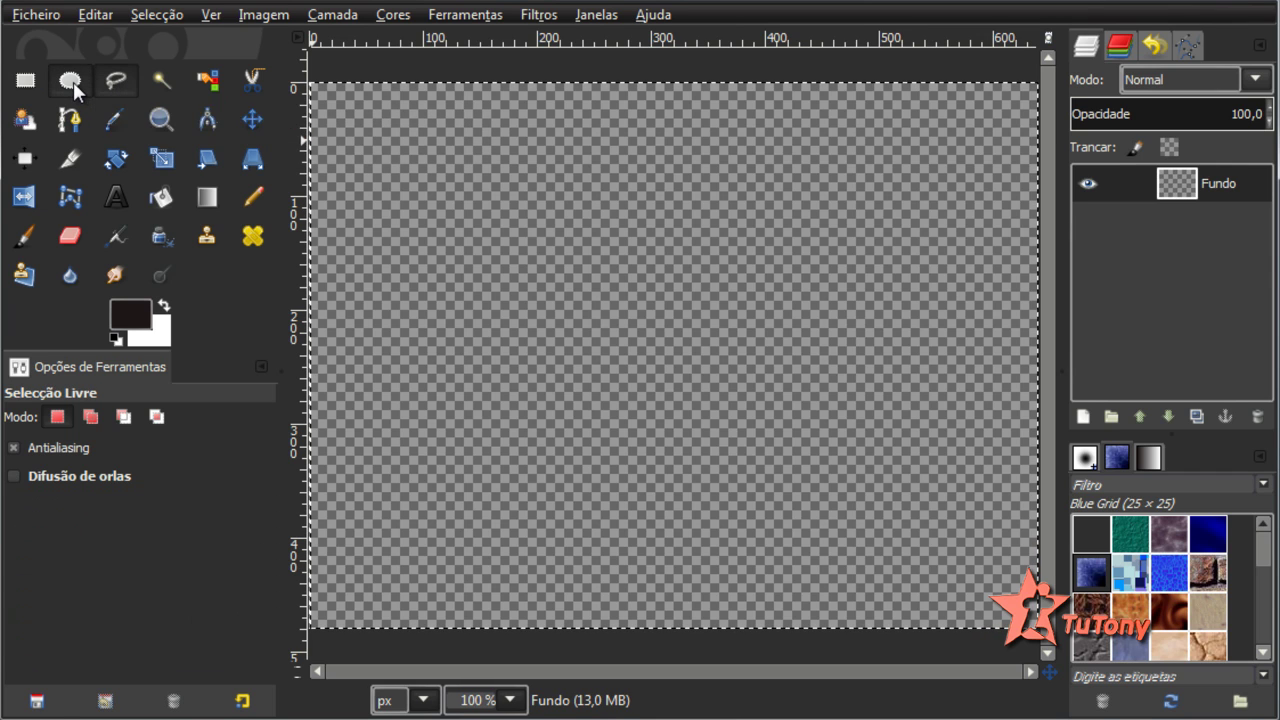
left_click(74, 81)
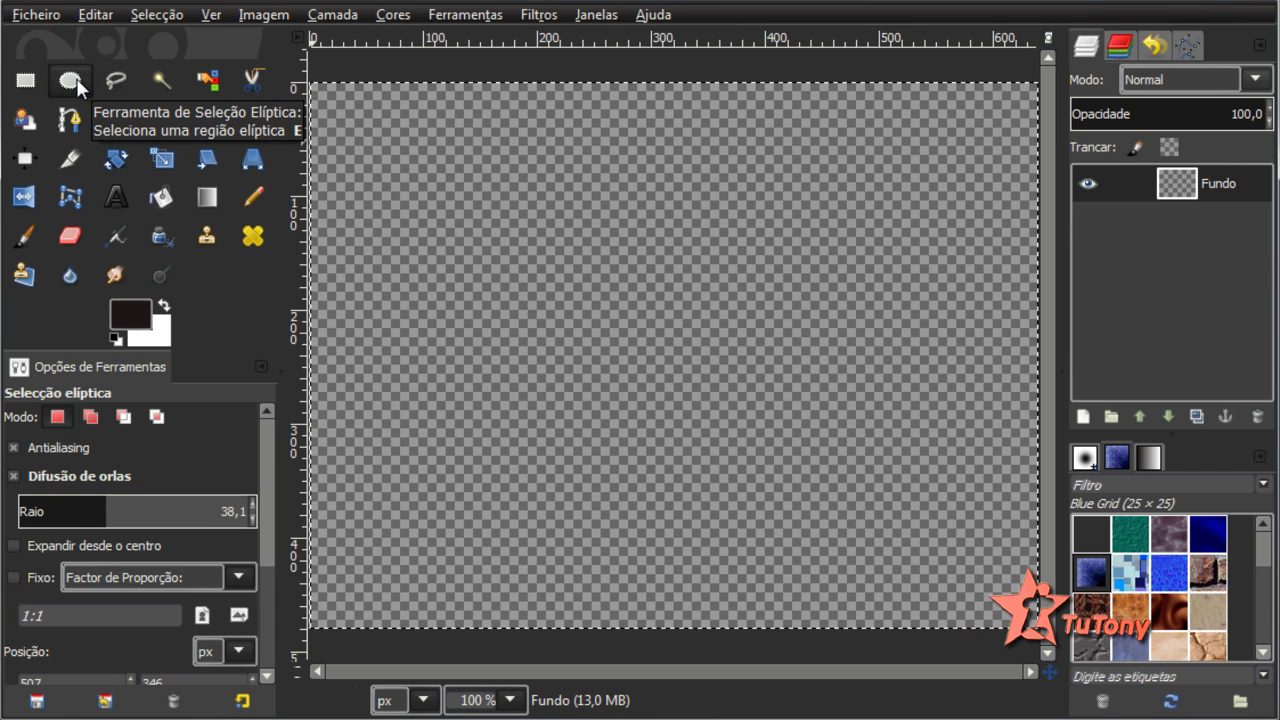
left_click(29, 83)
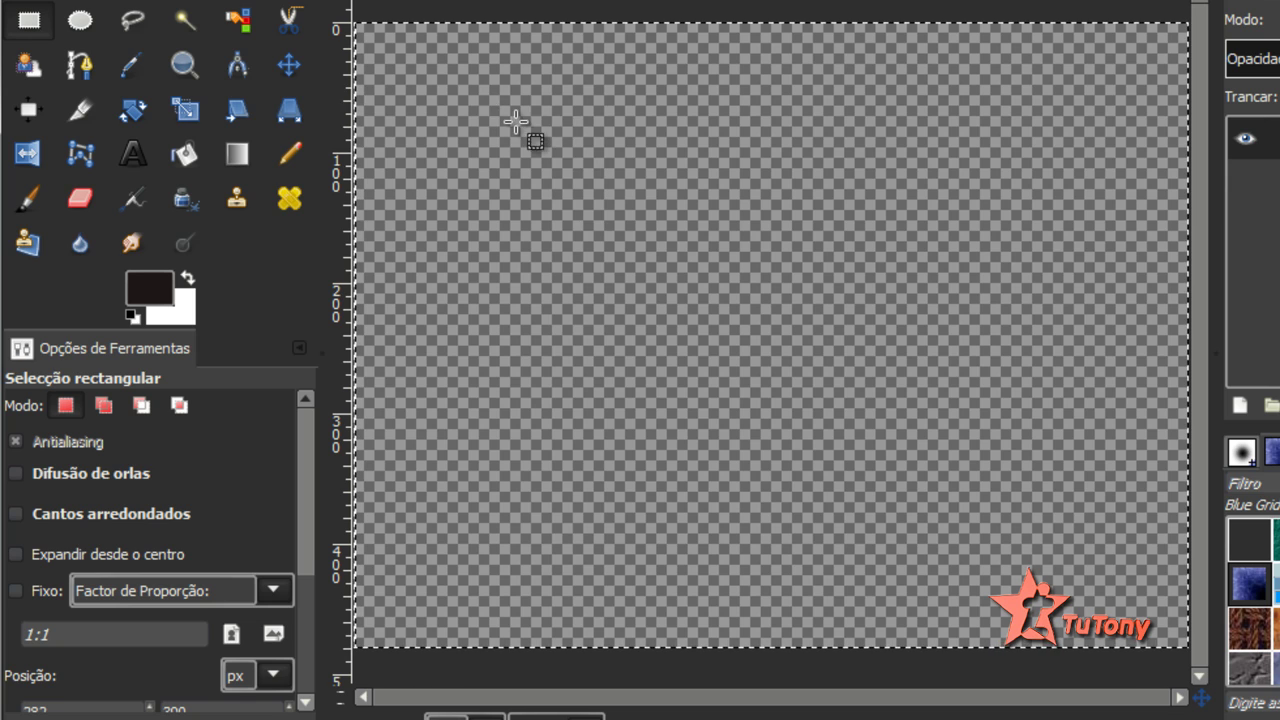
left_click_drag(448, 93, 1008, 464)
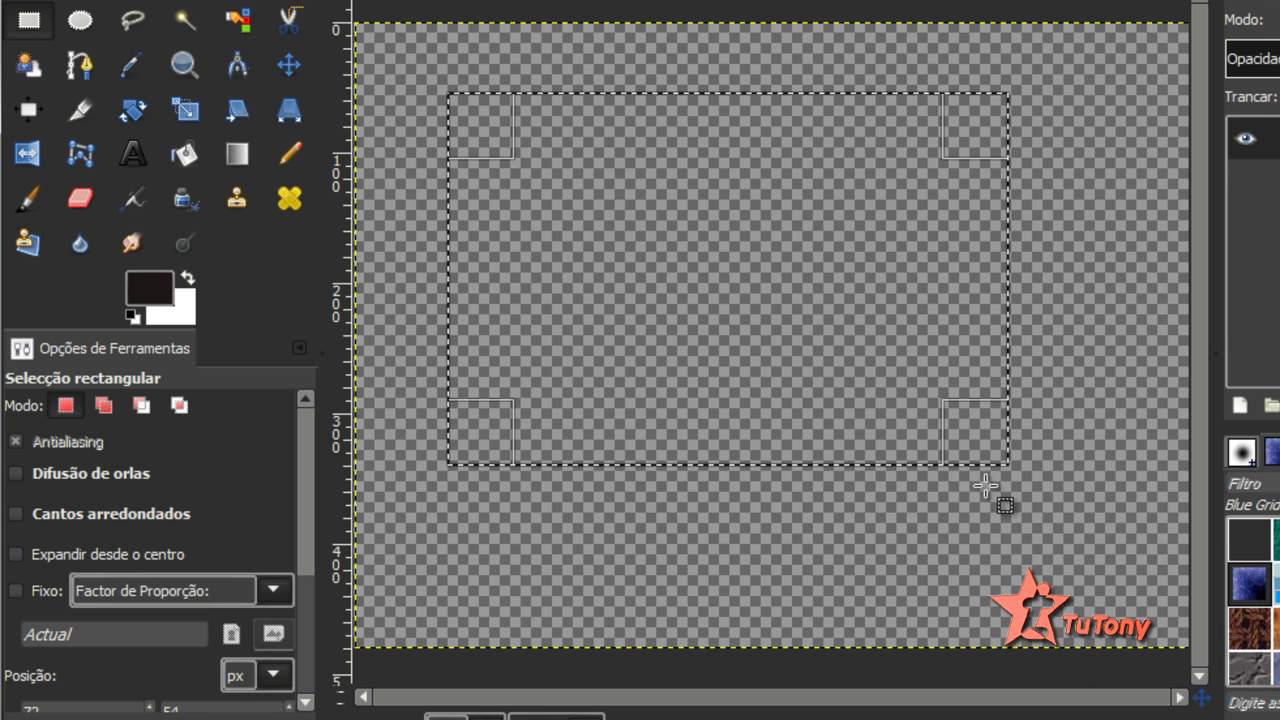
Reposition the rectangular selection around the middle of the canvas, keeping its size.
left_click_drag(730, 222, 794, 277)
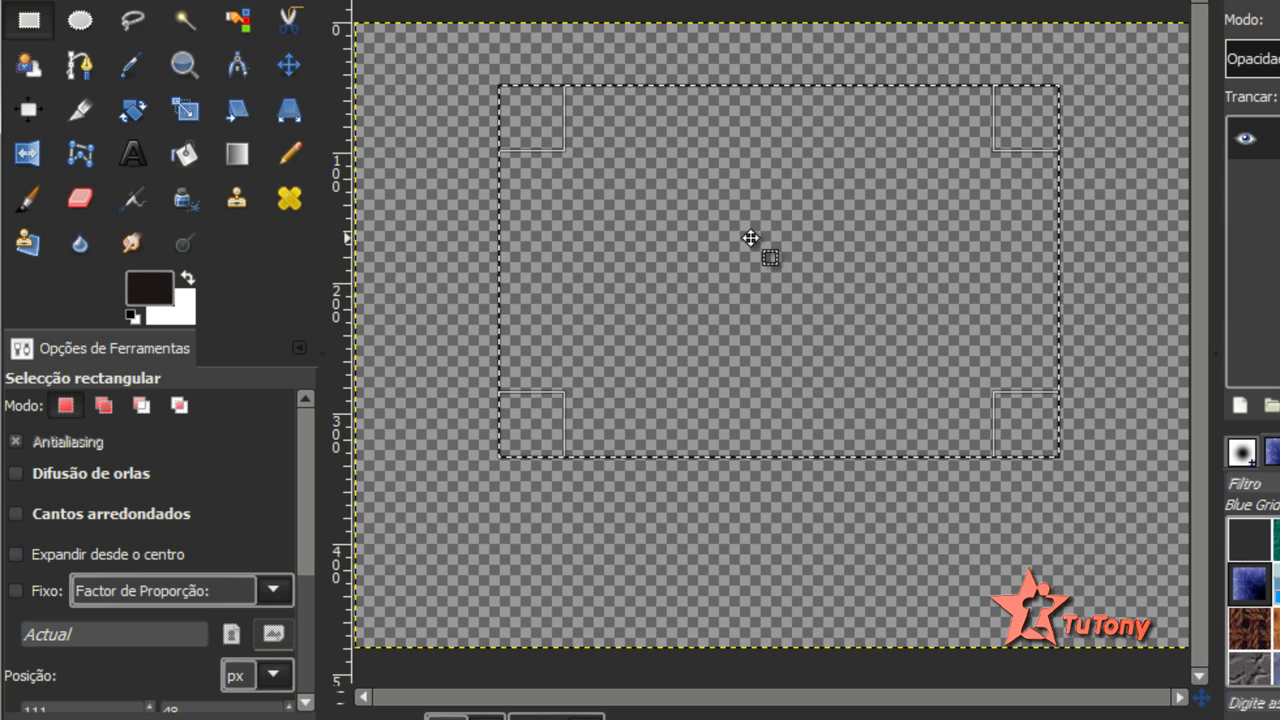
left_click_drag(766, 229, 743, 268)
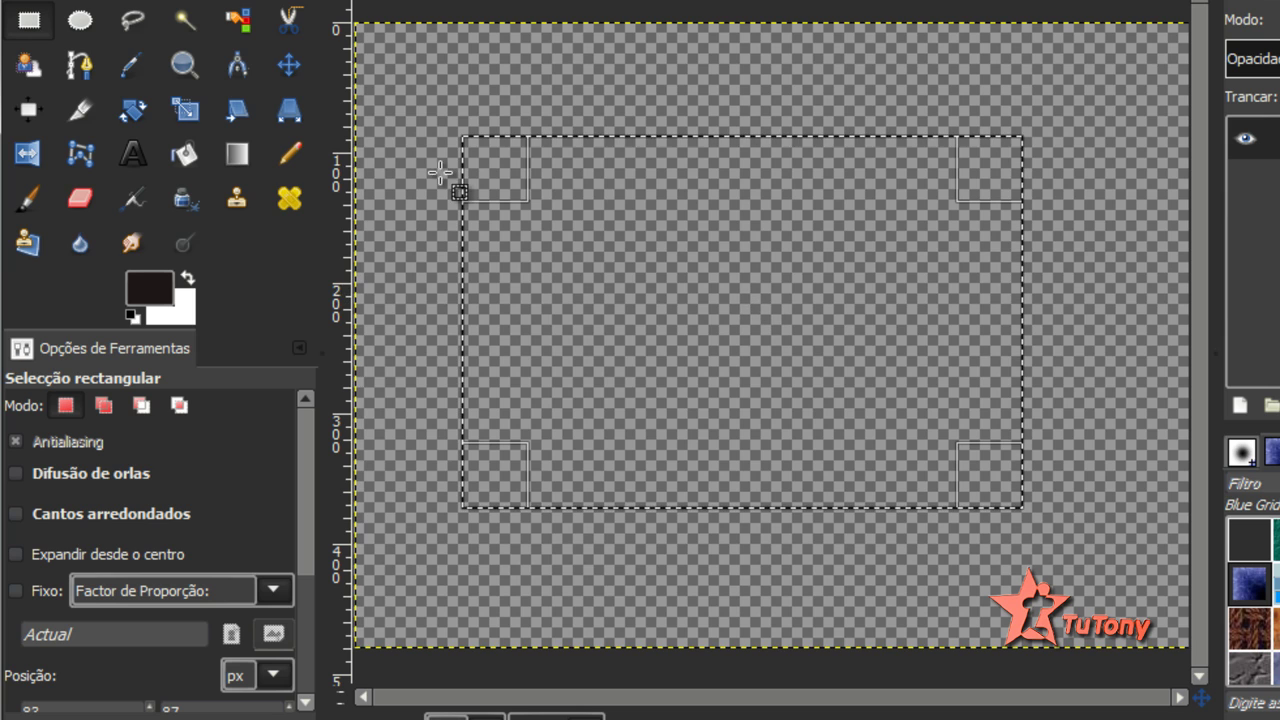
left_click_drag(753, 332, 749, 294)
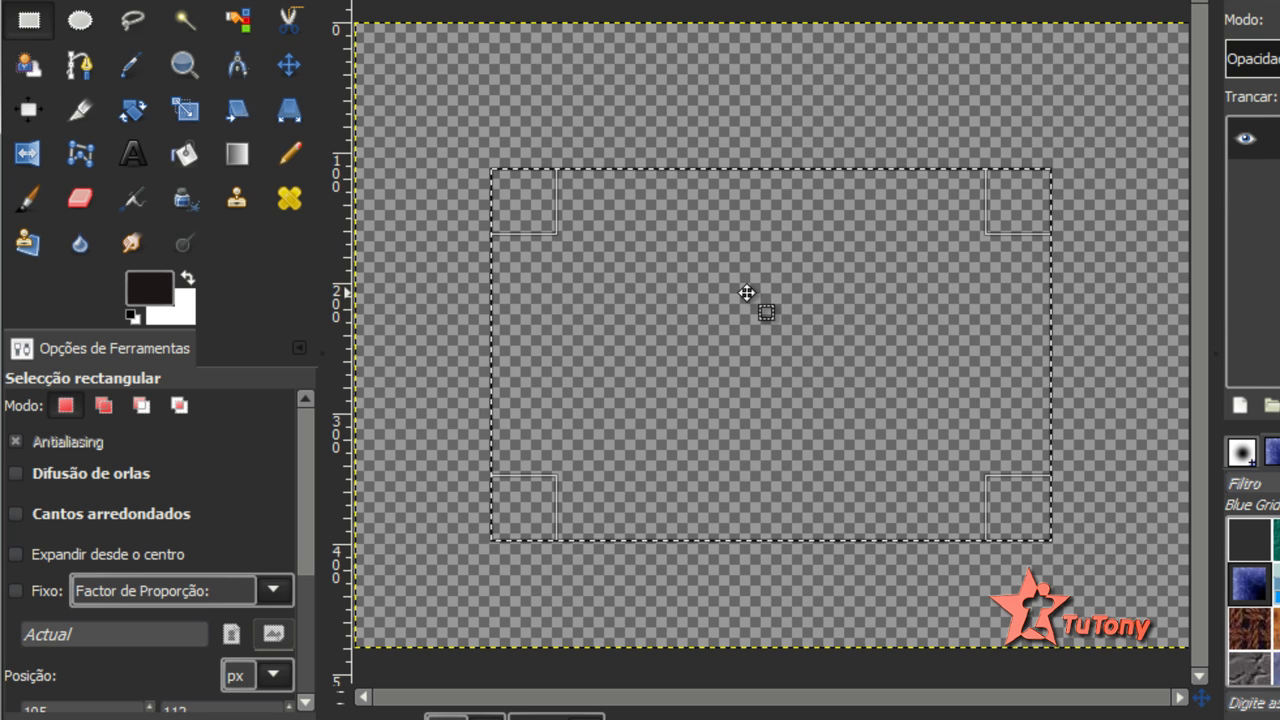
Resize the rectangular selection by its corners and edges into a wide, low shape, move it slightly, and deselect it.
left_click_drag(520, 197, 530, 160)
left_click_drag(1014, 177, 1037, 146)
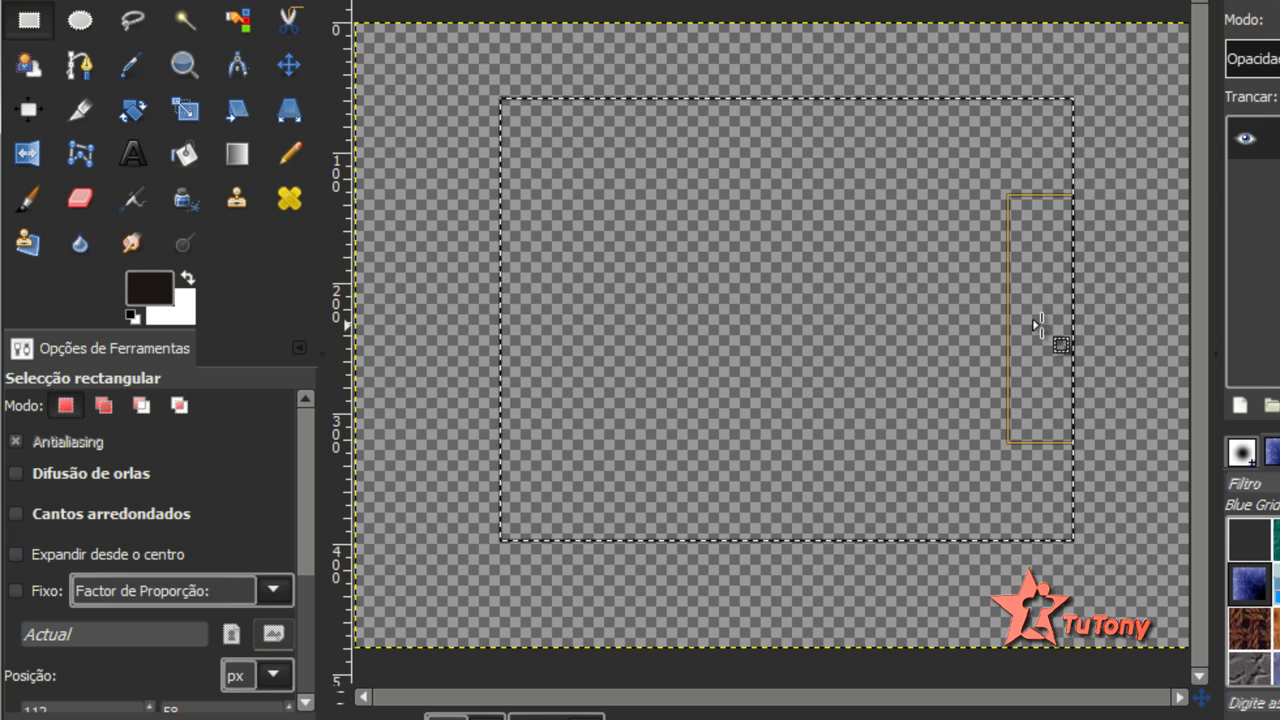
left_click_drag(1057, 343, 1137, 343)
left_click_drag(537, 300, 515, 328)
left_click_drag(766, 517, 766, 371)
left_click_drag(810, 235, 766, 249)
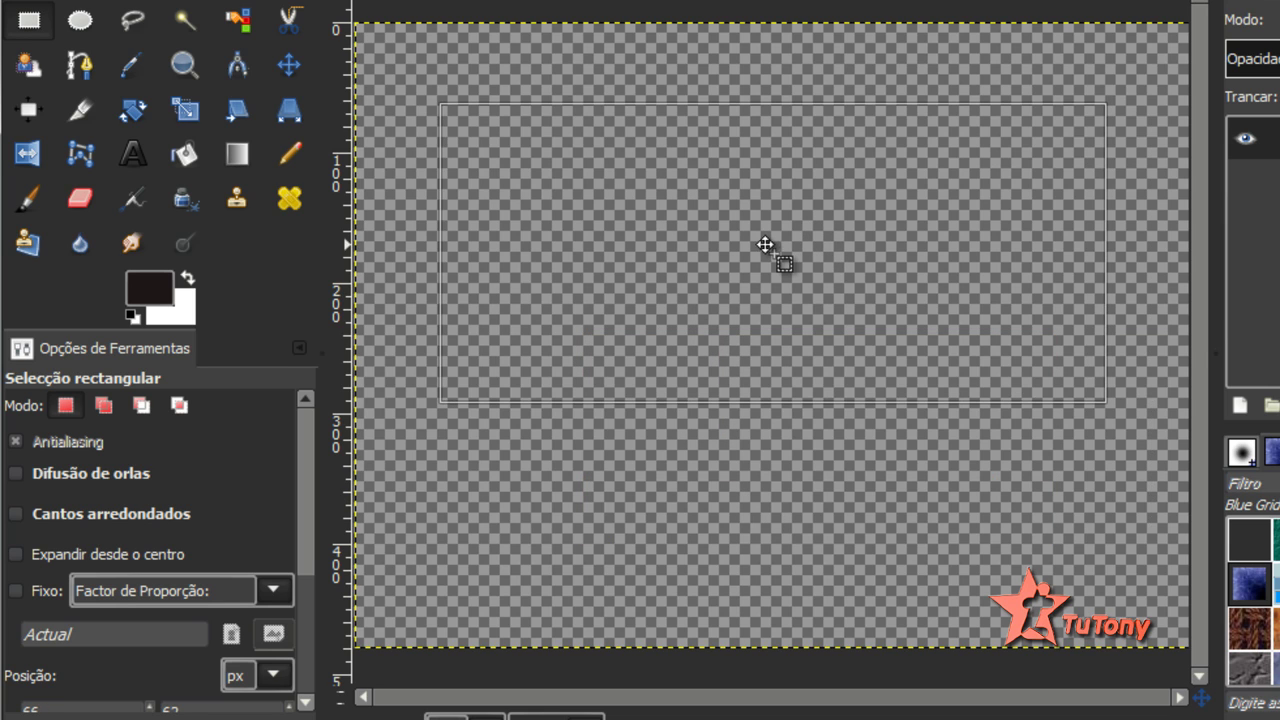
left_click(729, 479)
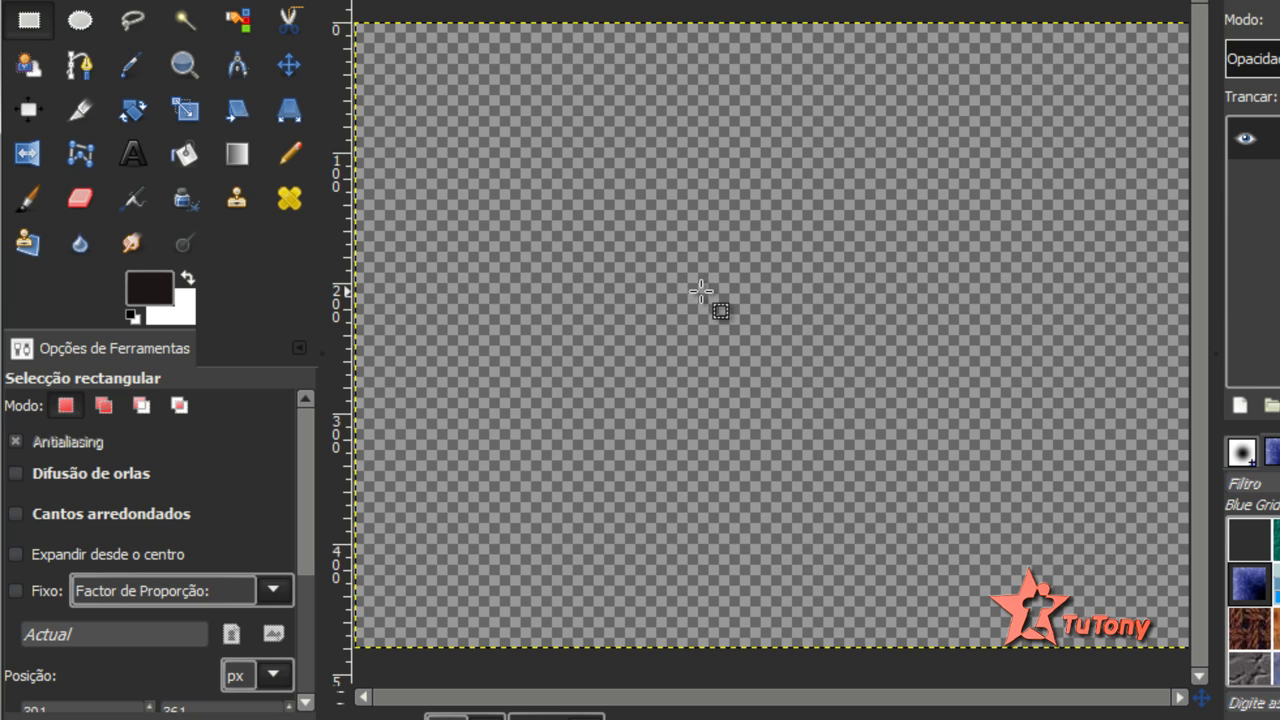
Draw a square selection about 180 px wide and clear it, repeat with a larger square, and clear that too.
left_click_drag(556, 173, 790, 302)
key("shift")
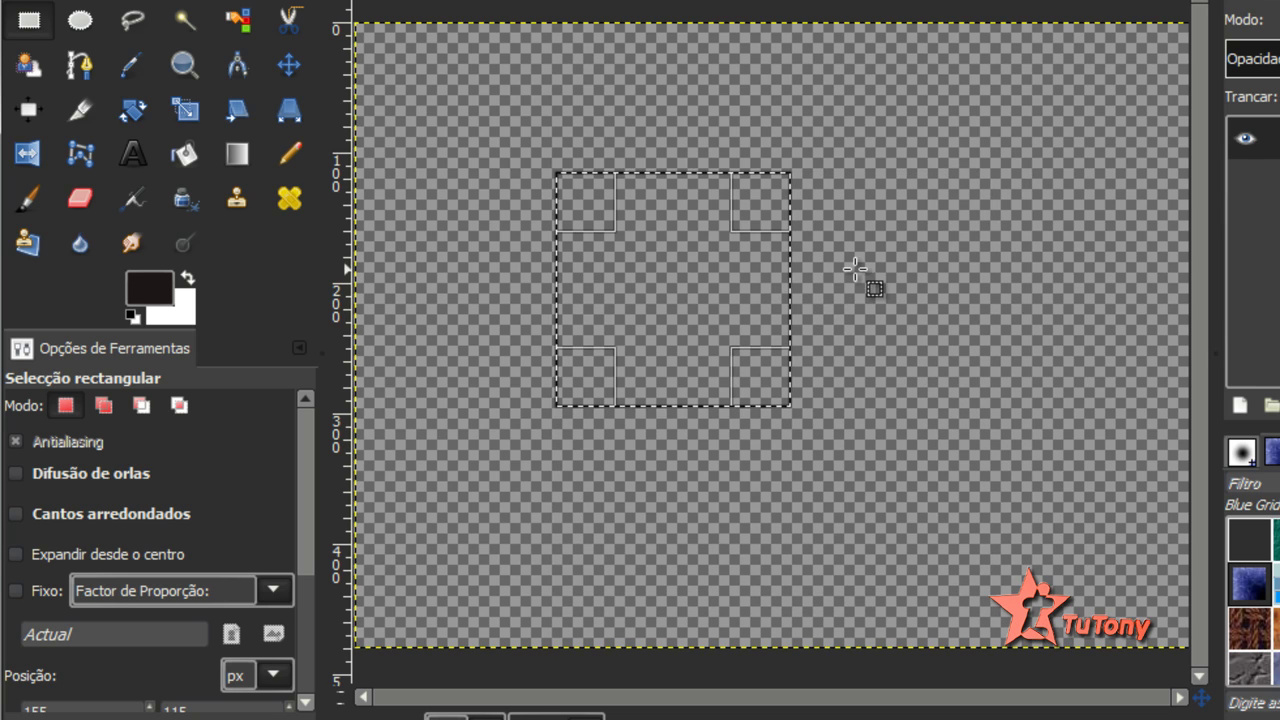
left_click(891, 294)
key("shift")
left_click_drag(579, 160, 902, 466)
left_click(520, 128)
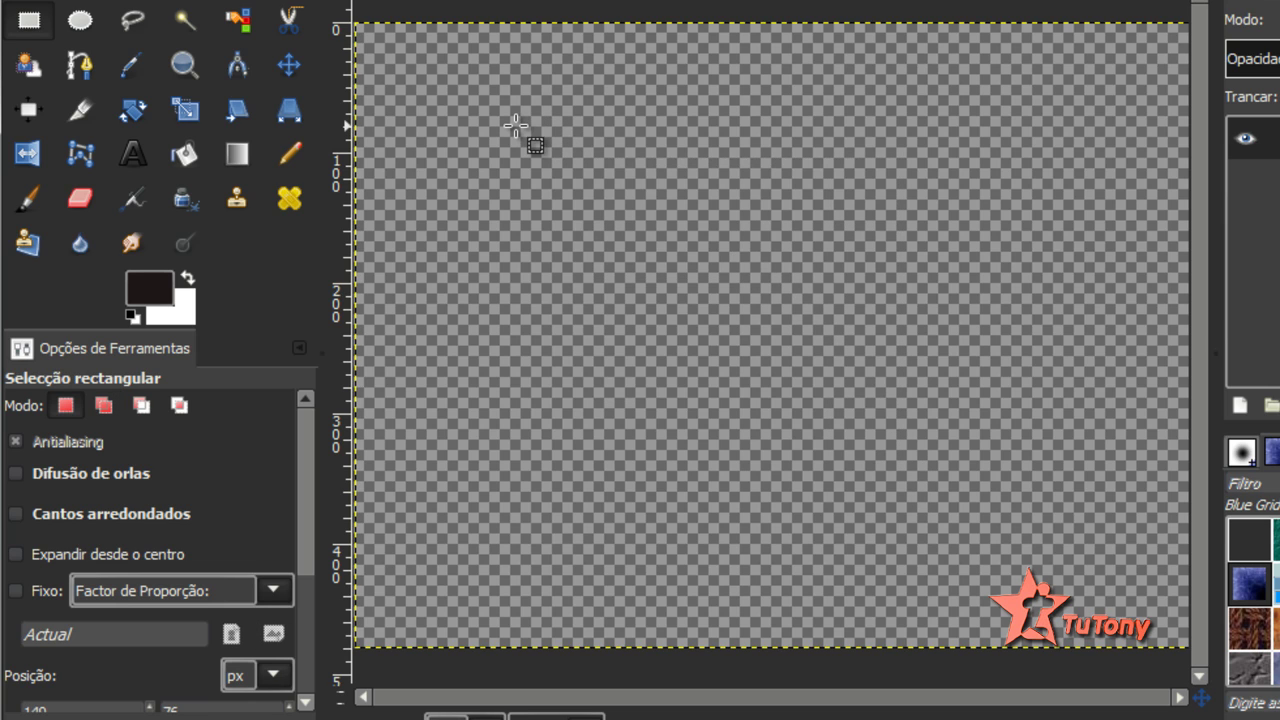
Draw another proportion-constrained selection from the canvas's upper-left area and move it slightly up and right.
left_click_drag(516, 126, 923, 400)
key("shift")
left_click_drag(755, 350, 786, 284)
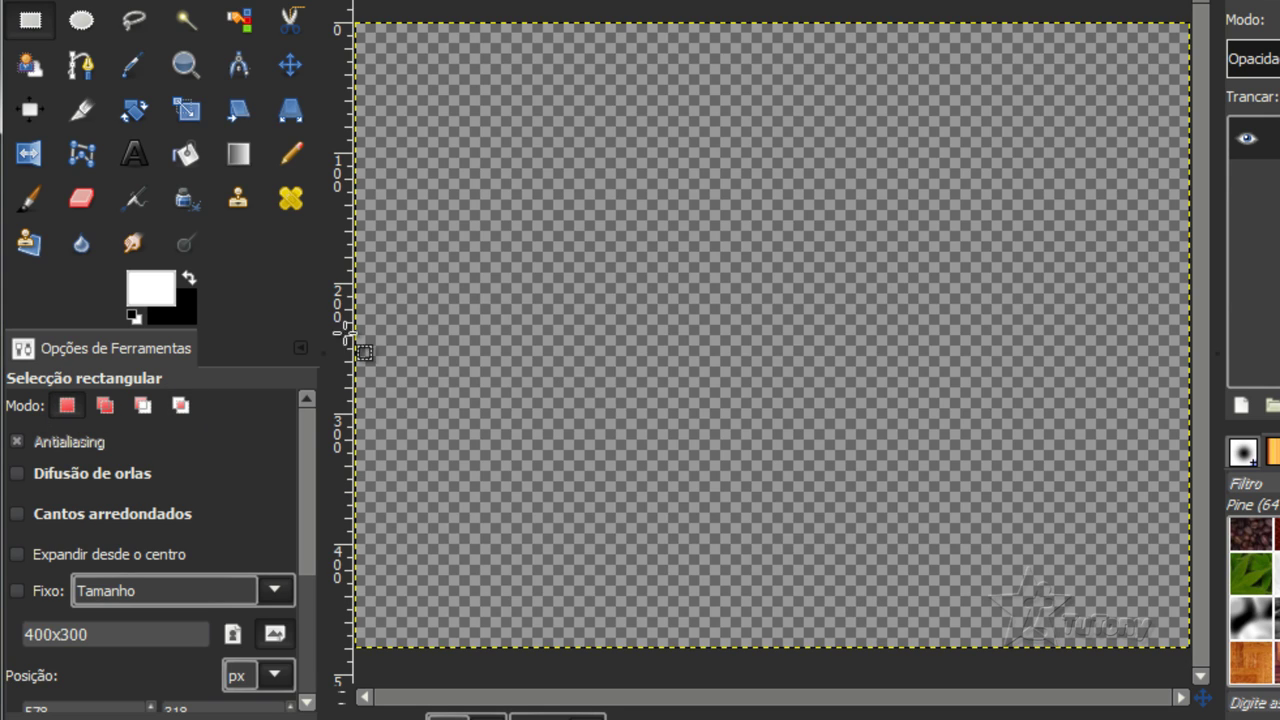
Draw a rectangular selection, replace it with a new one about 380 by 280 px, and move that near the canvas's upper edge.
mouse_move(521, 180)
left_mouse_down()
mouse_move(1060, 566)
mouse_move(751, 314)
mouse_move(986, 443)
left_mouse_up()
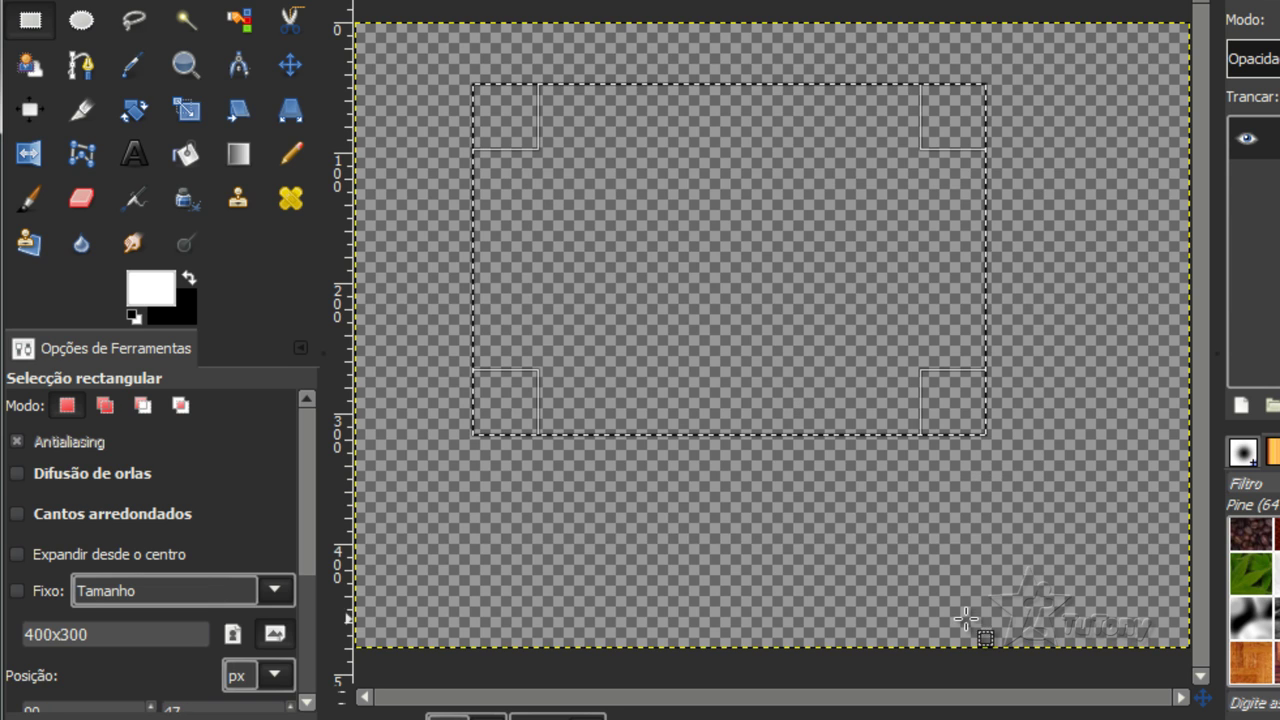
mouse_move(1000, 525)
left_mouse_down()
mouse_move(556, 222)
mouse_move(508, 160)
left_mouse_up()
left_click_drag(746, 349, 717, 231)
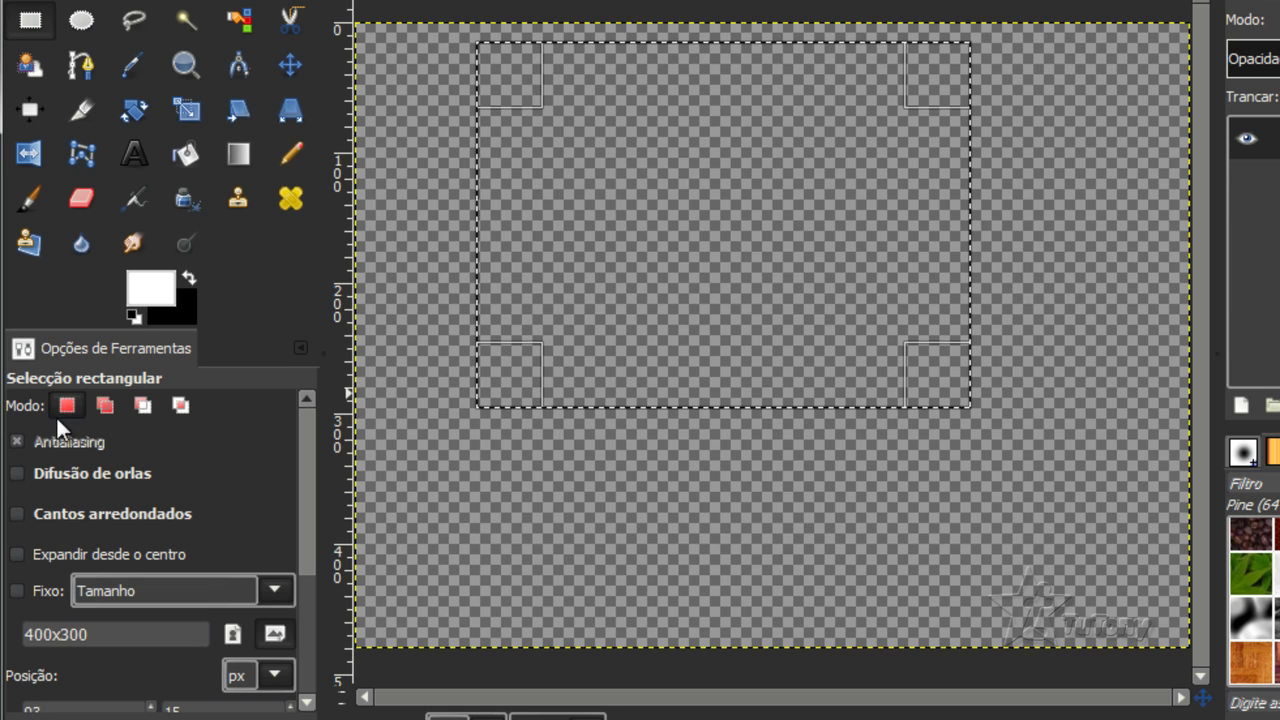
Set the selection mode to add and extend the selection with three rectangles overlapping its lower-right, upper-right and lower-left parts.
left_click(105, 404)
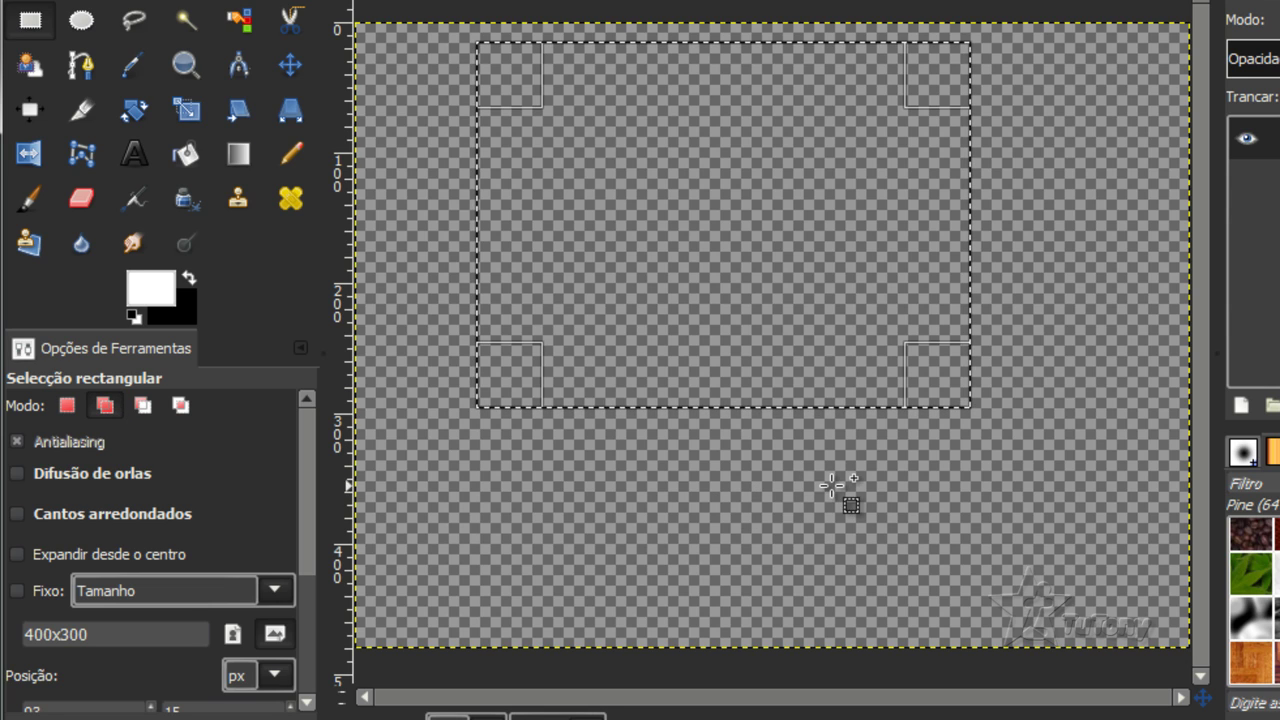
left_click_drag(940, 489, 677, 249)
left_click_drag(1053, 277, 841, 104)
left_click_drag(540, 466, 409, 237)
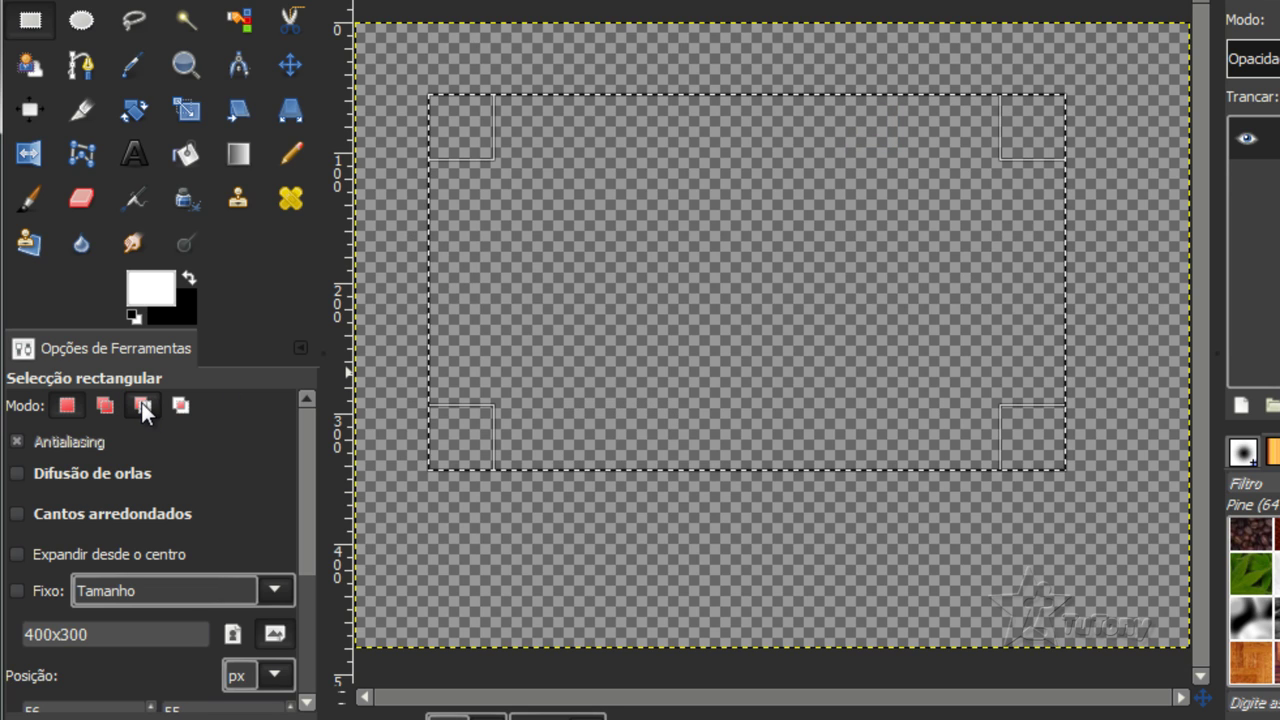
Set the selection mode to subtract and cut two rectangles out of the selection, at its lower-left corner and lower-right part.
left_click(143, 405)
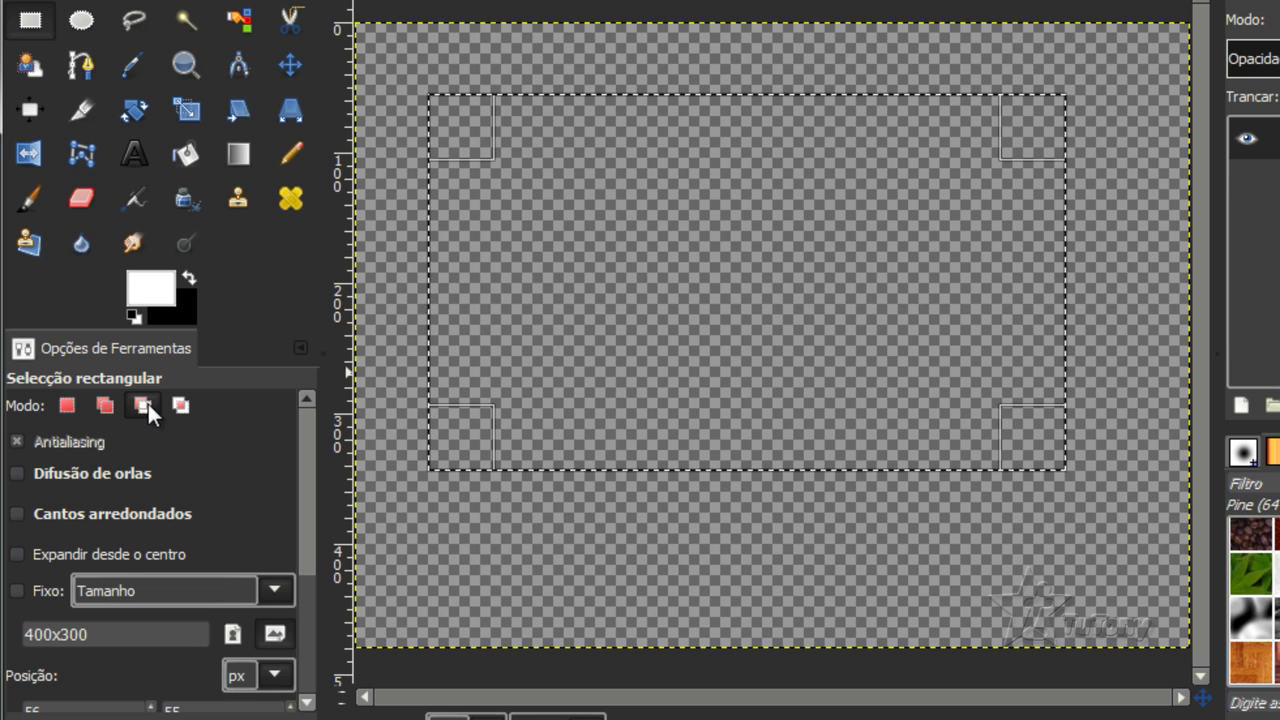
left_click_drag(740, 542, 421, 354)
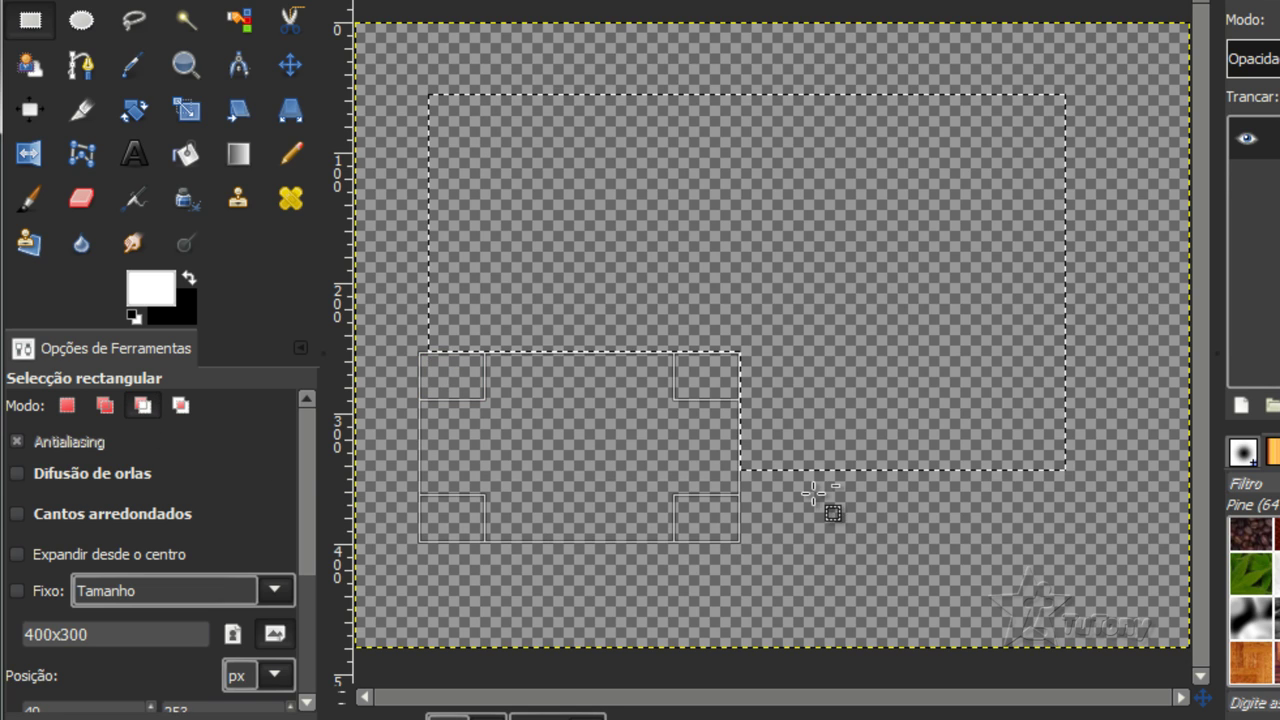
left_click_drag(998, 518, 736, 262)
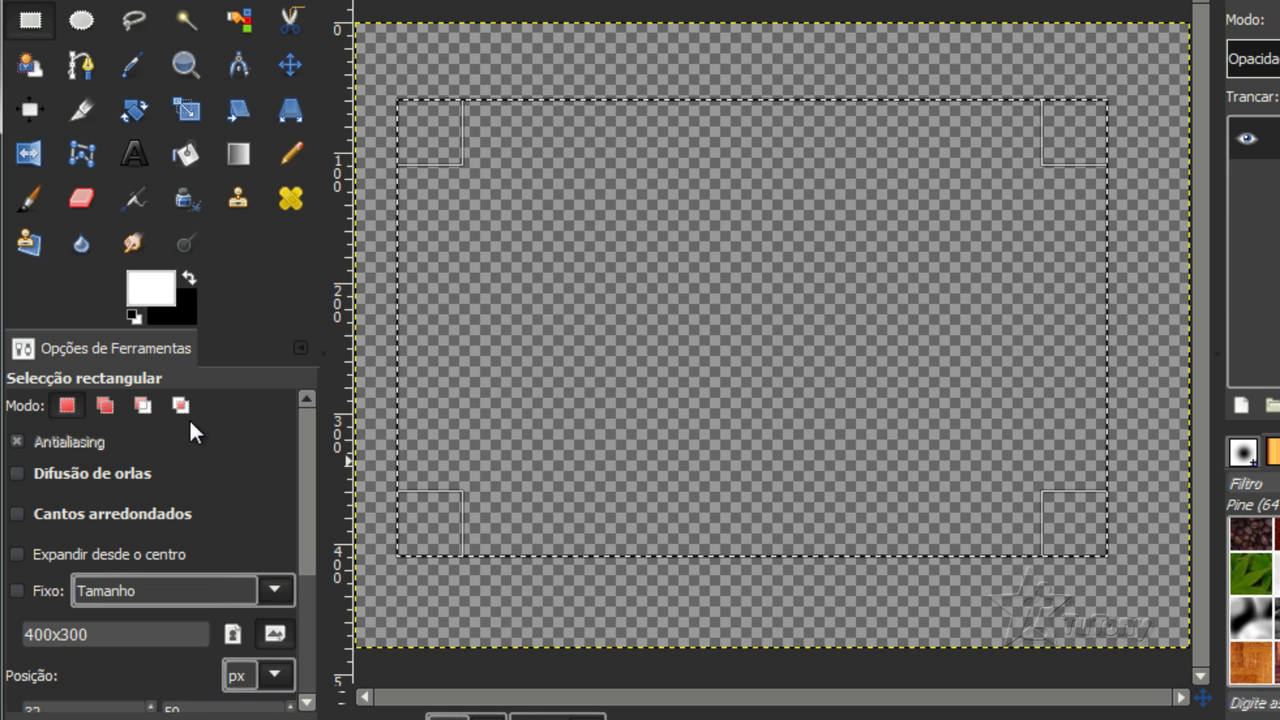
Try intersecting the large selection with an overlapping rectangle, enlarge that rectangle beyond the selection's edges, and cancel it.
left_click(181, 406)
left_click_drag(1140, 604, 372, 288)
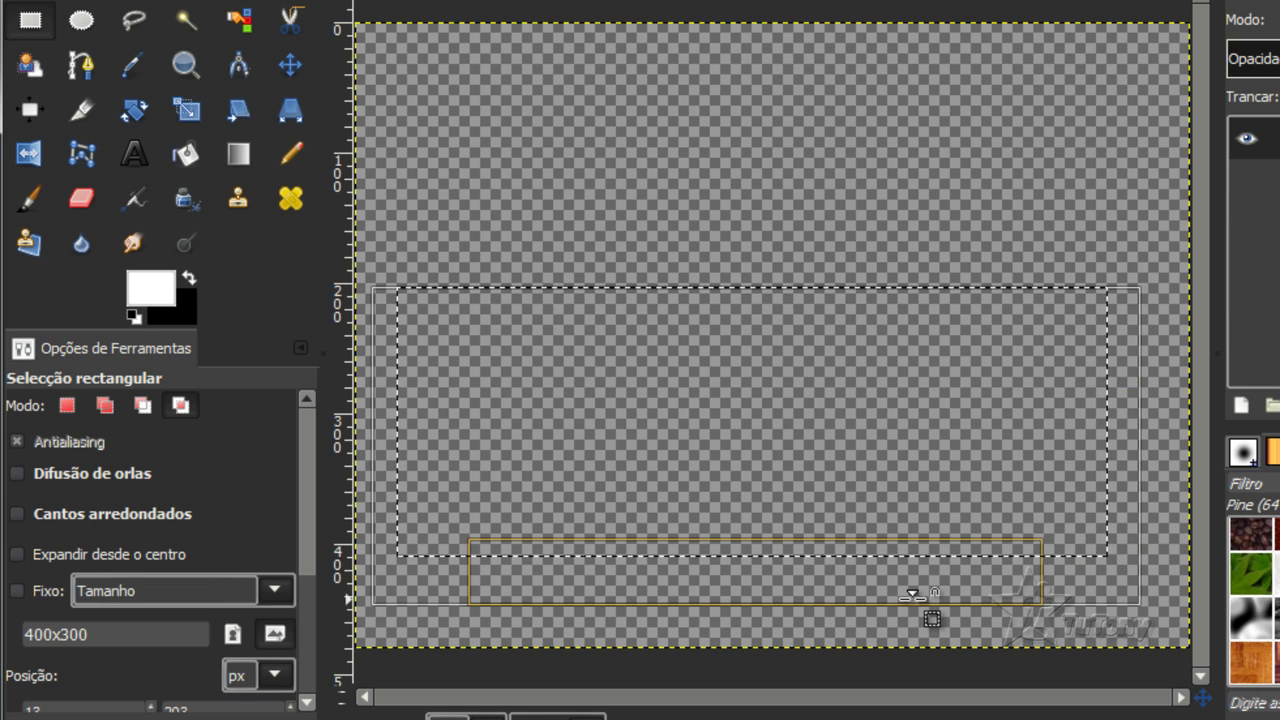
mouse_move(910, 597)
left_mouse_down()
mouse_move(900, 468)
mouse_move(897, 601)
left_mouse_up()
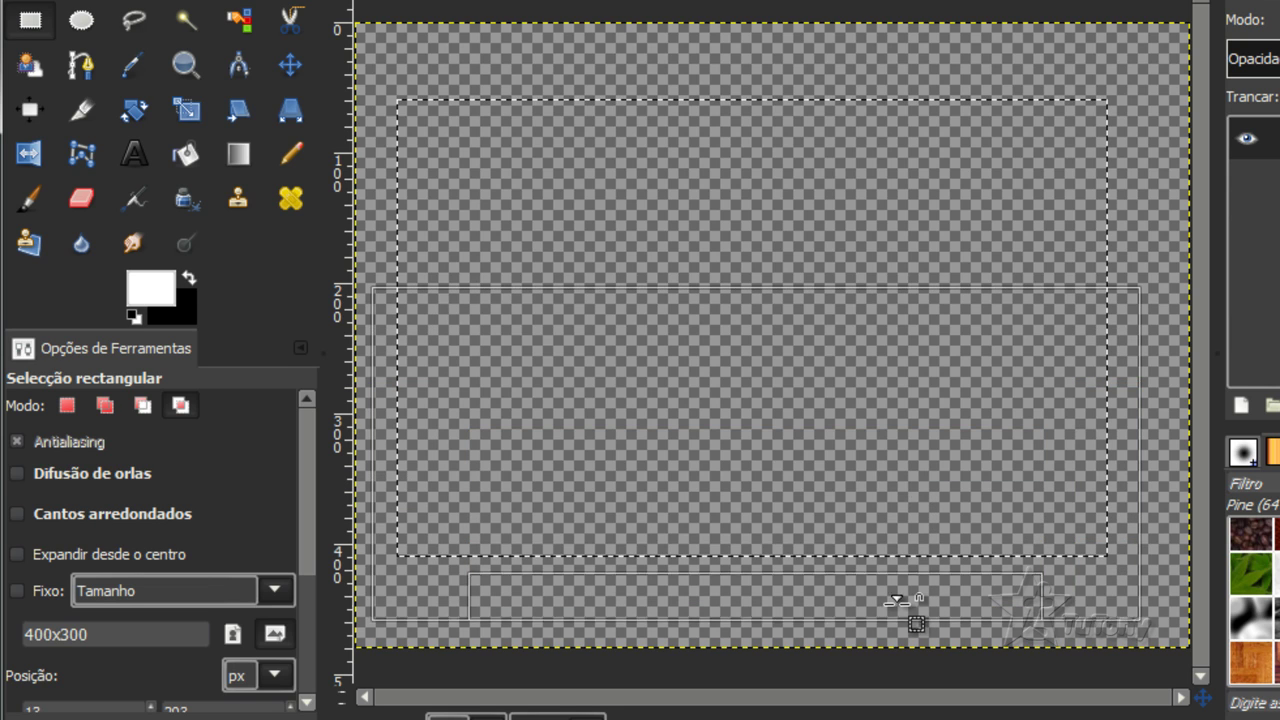
left_click_drag(850, 318, 820, 116)
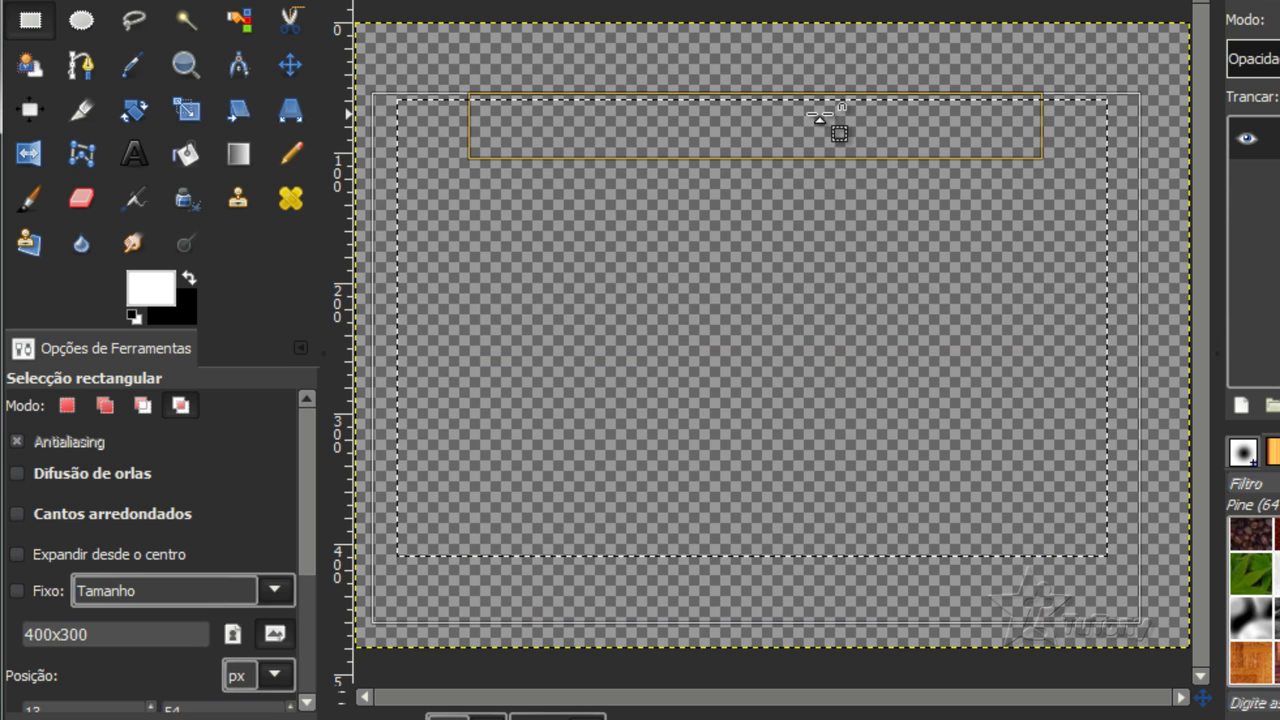
key("shift+Up")
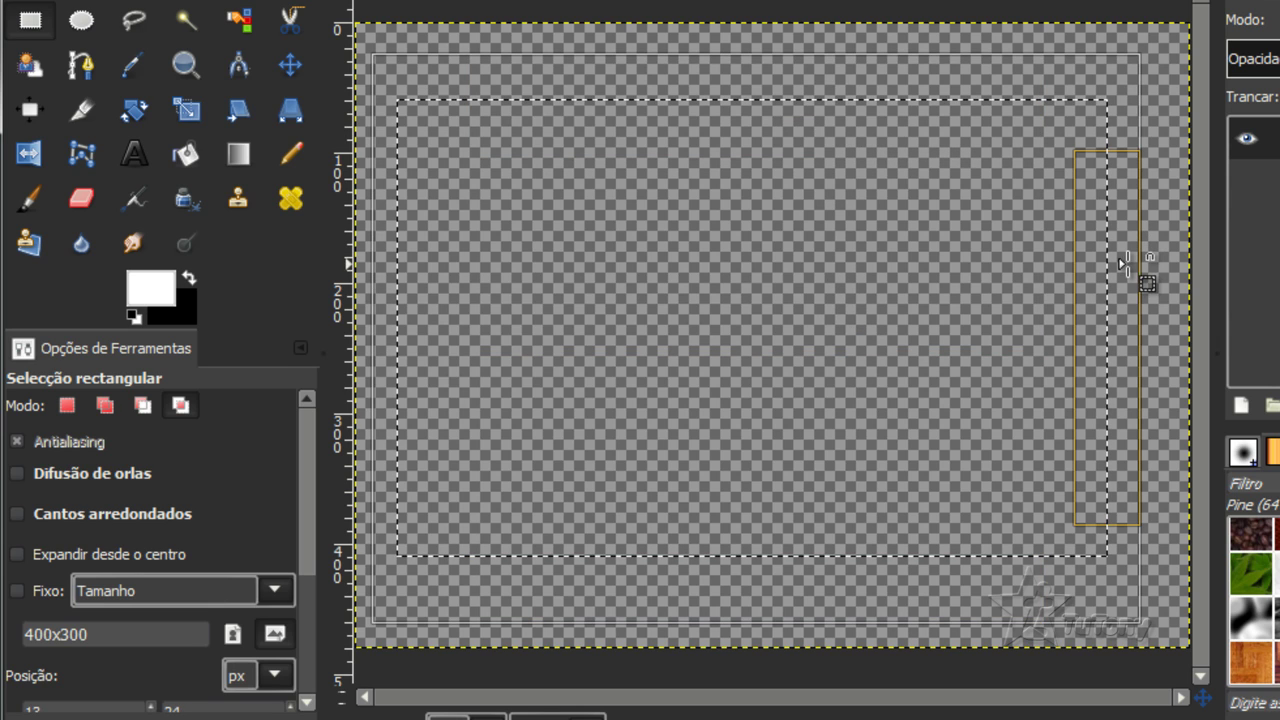
left_click_drag(1125, 263, 1122, 326)
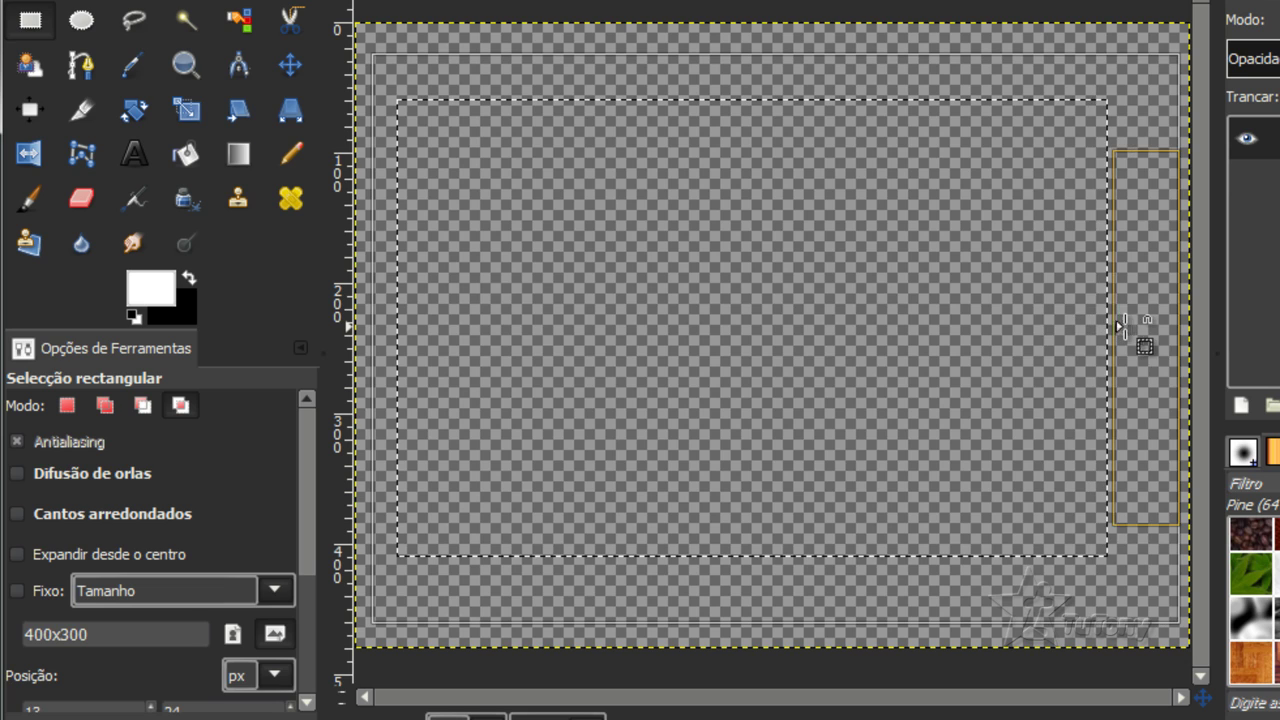
key("Escape")
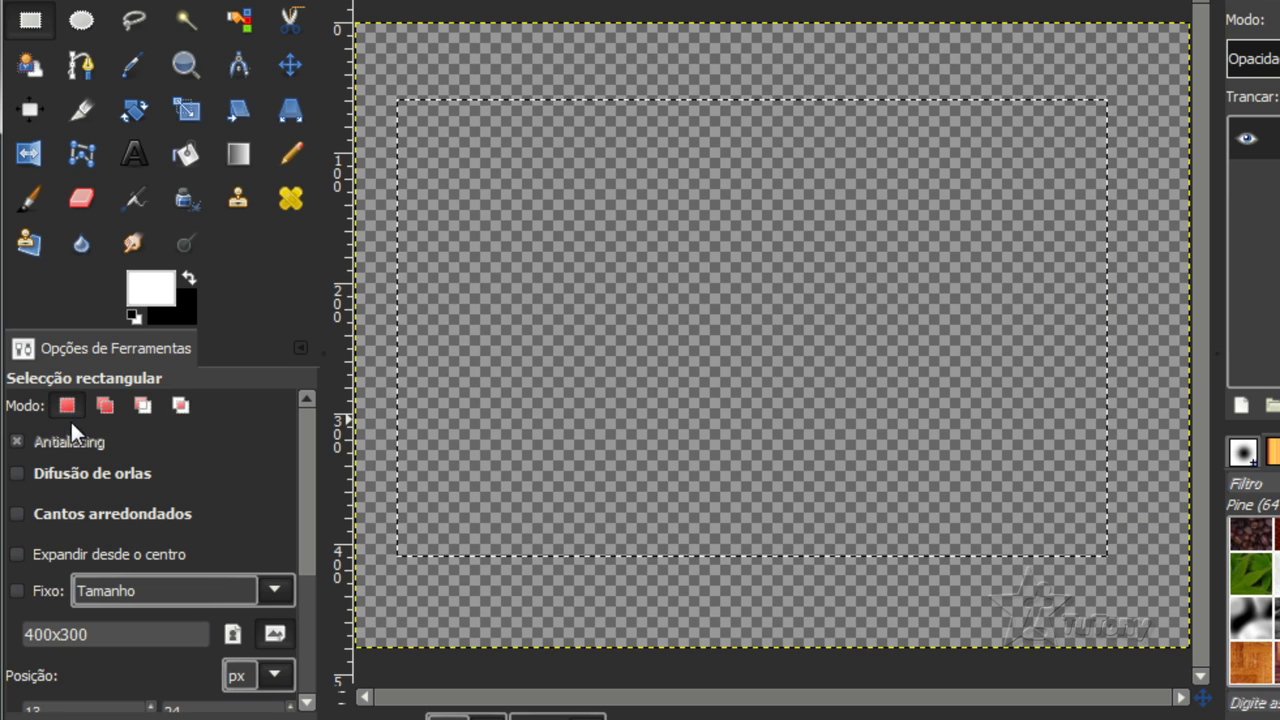
Build a stepped selection from a wide rectangle by adding blocks at its lower and right edges and subtracting its lower-left corner.
left_click(363, 266)
left_click_drag(433, 111, 1095, 475)
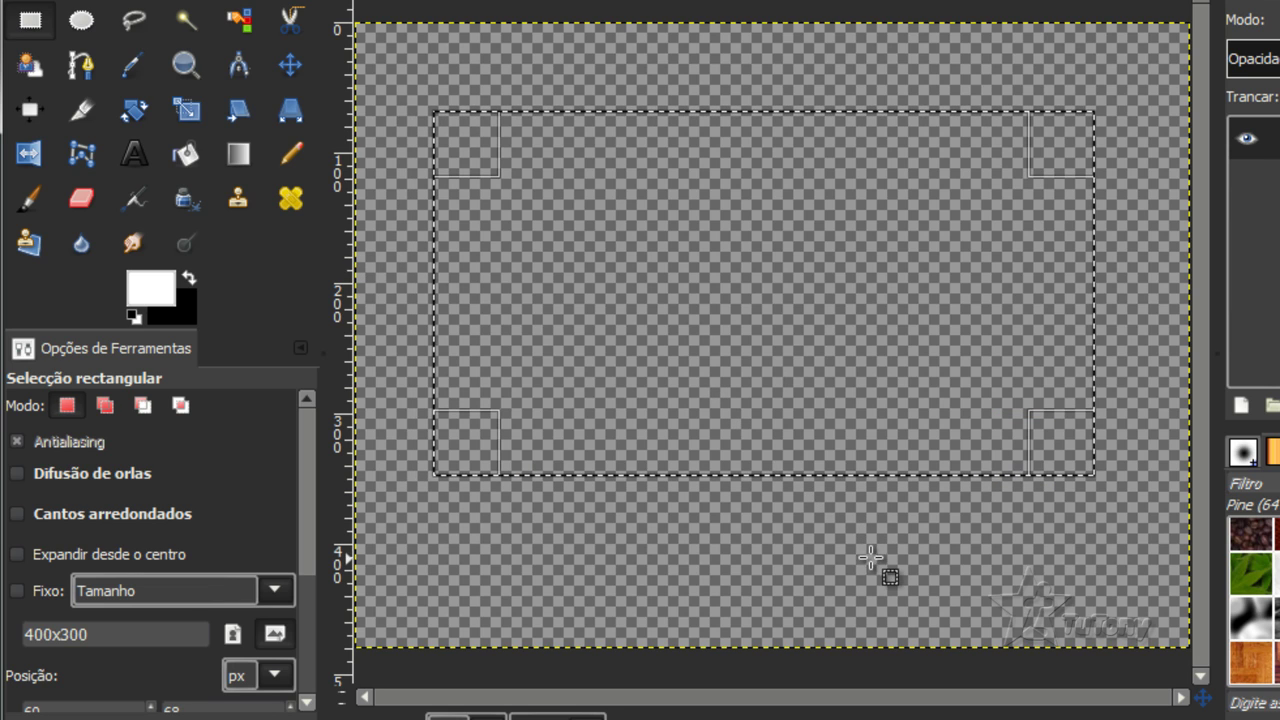
key("shift")
left_click_drag(990, 582, 615, 386)
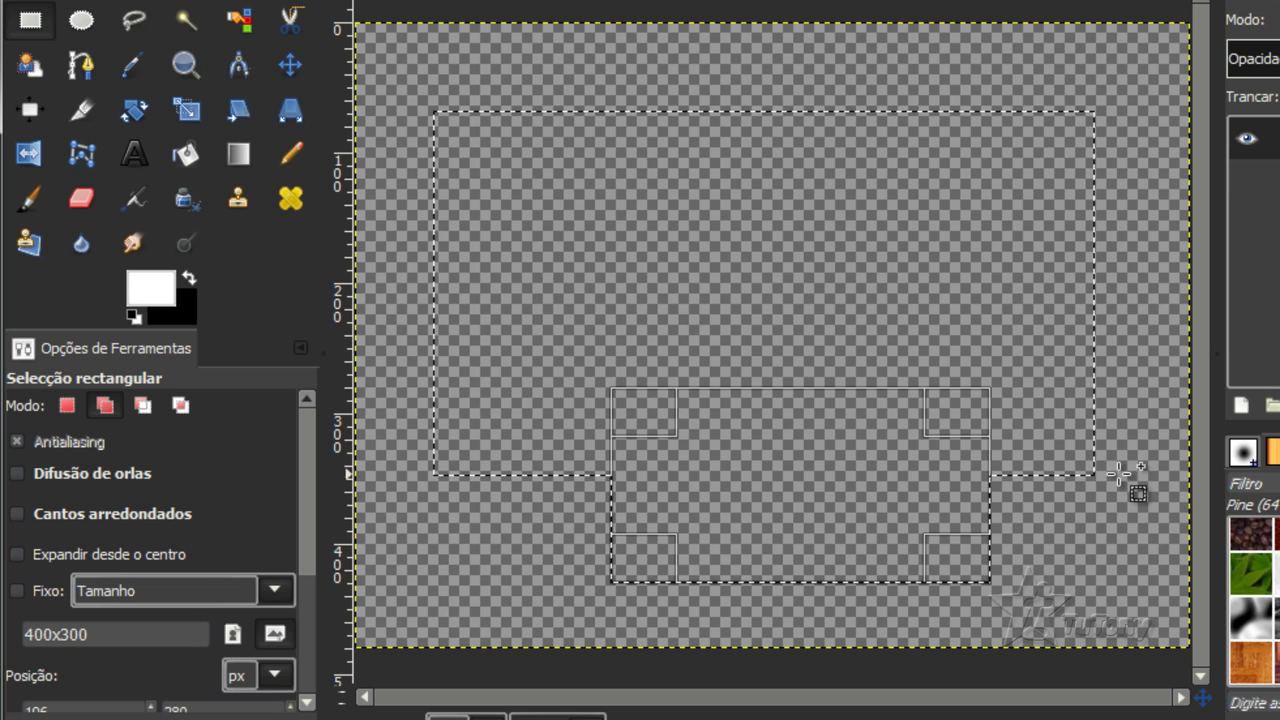
left_click_drag(1134, 380, 1011, 282)
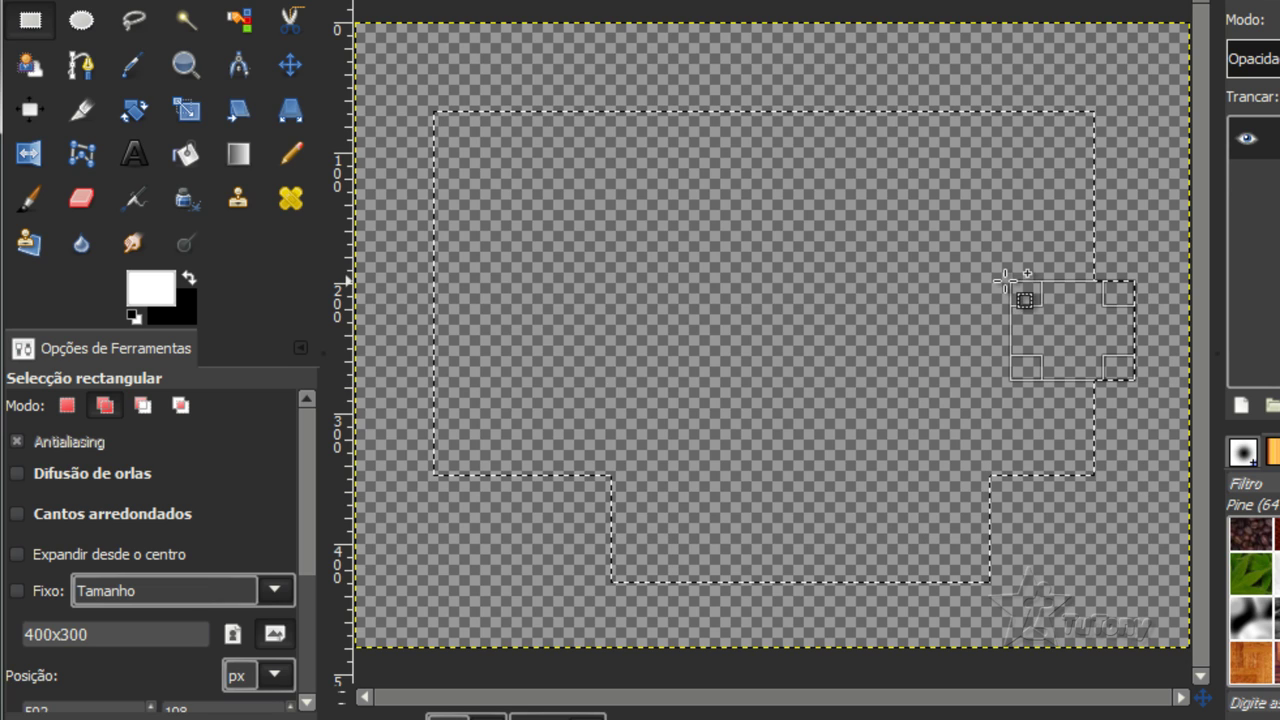
key("ctrl")
left_click_drag(537, 553, 369, 347)
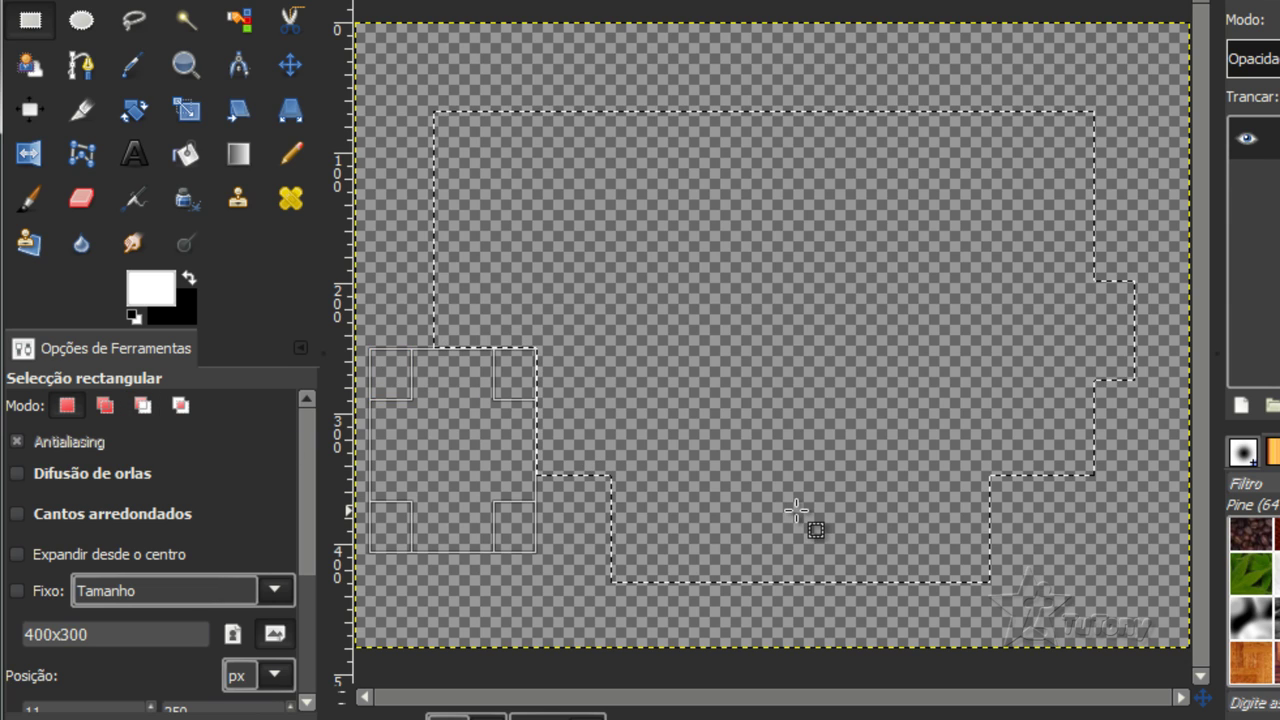
Intersect the stepped selection with a large overlapping rectangle, extend that rectangle leftward, confirm it, and clear the selection.
key("shift")
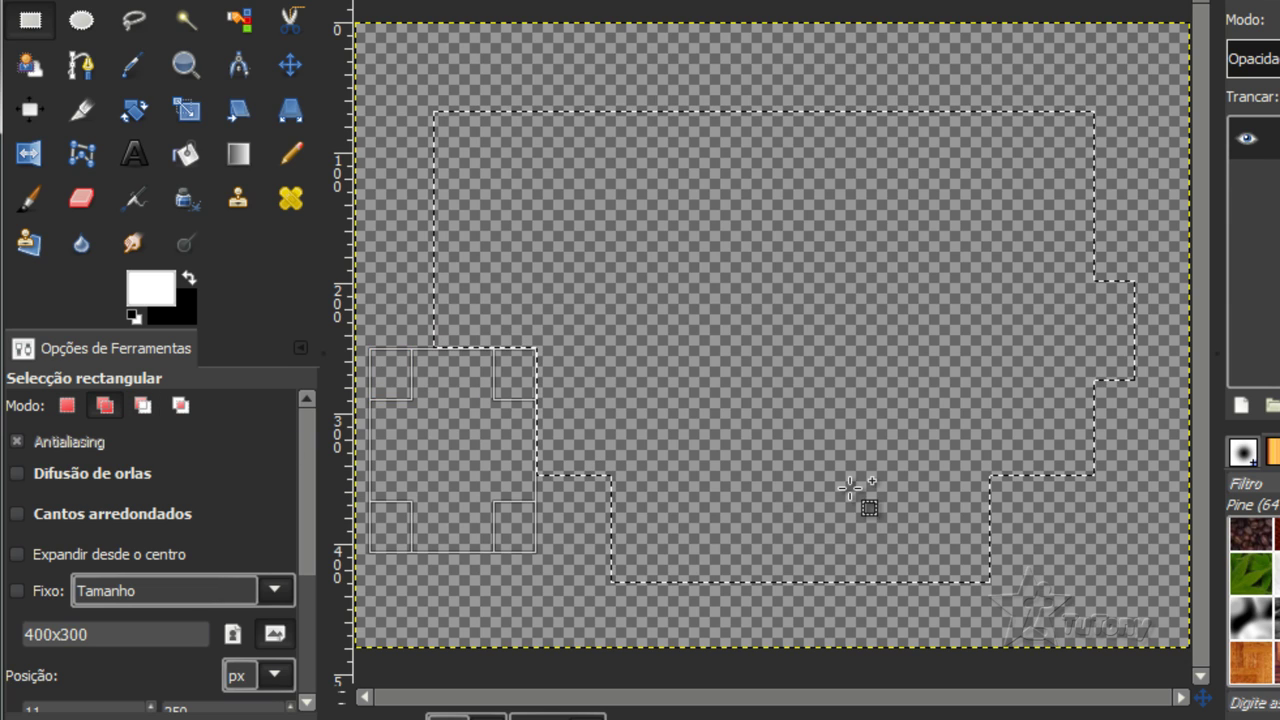
left_click_drag(591, 62, 1160, 568)
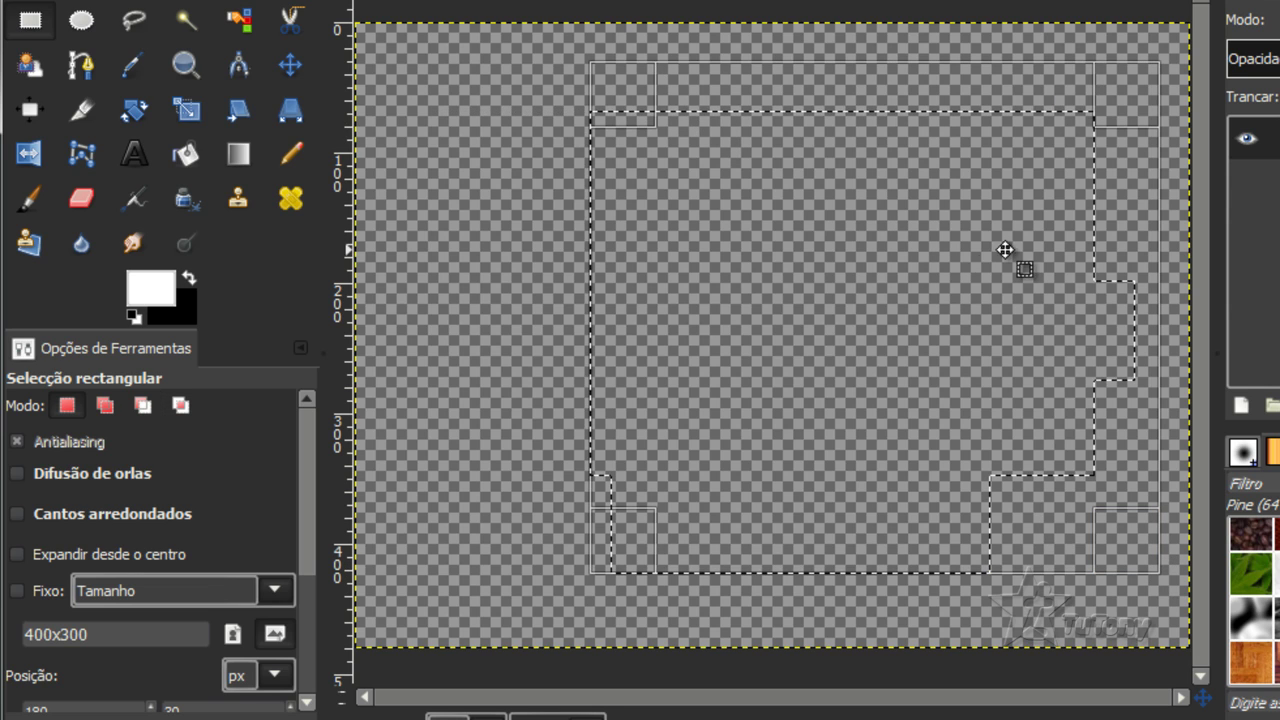
left_click_drag(604, 266, 470, 268)
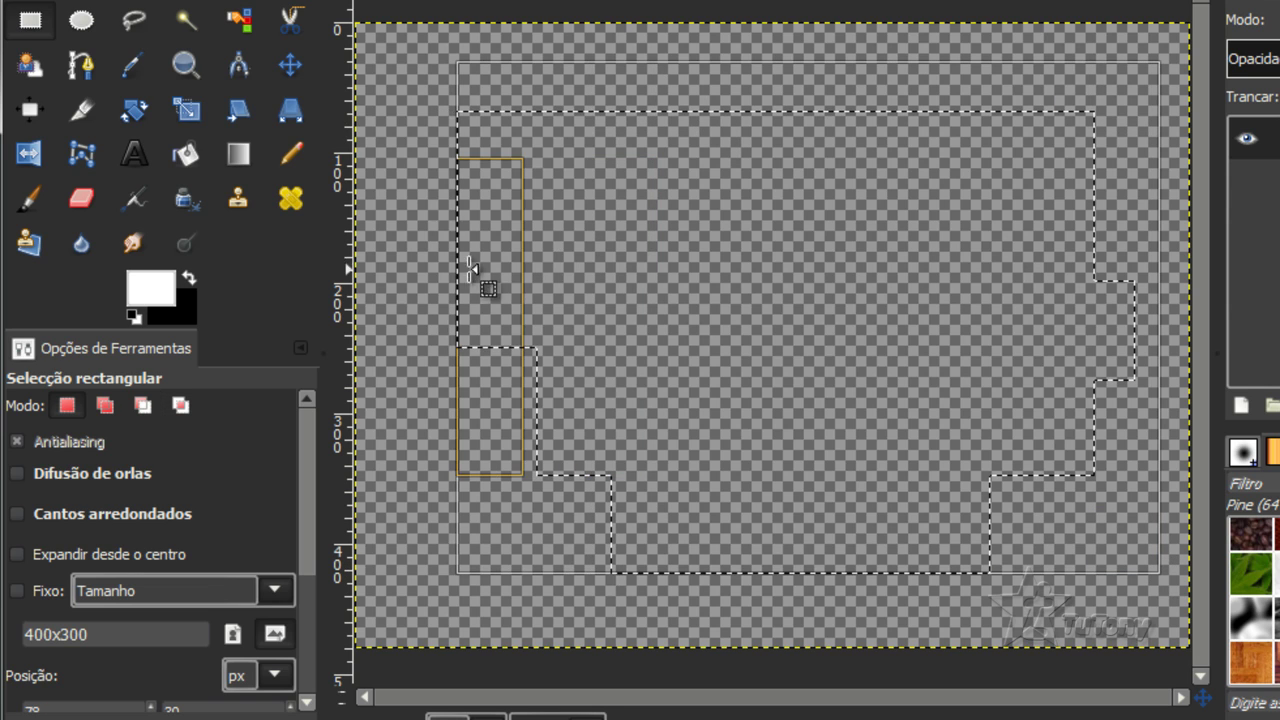
left_click(680, 352)
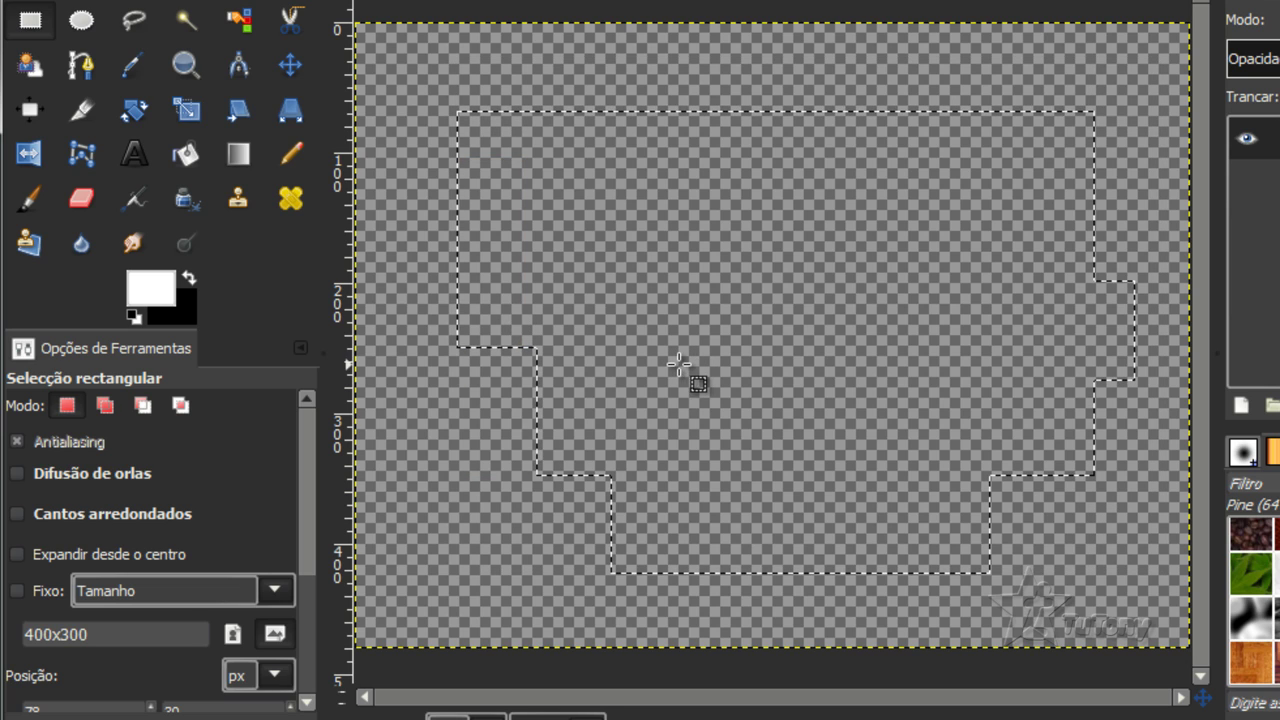
left_click(457, 228)
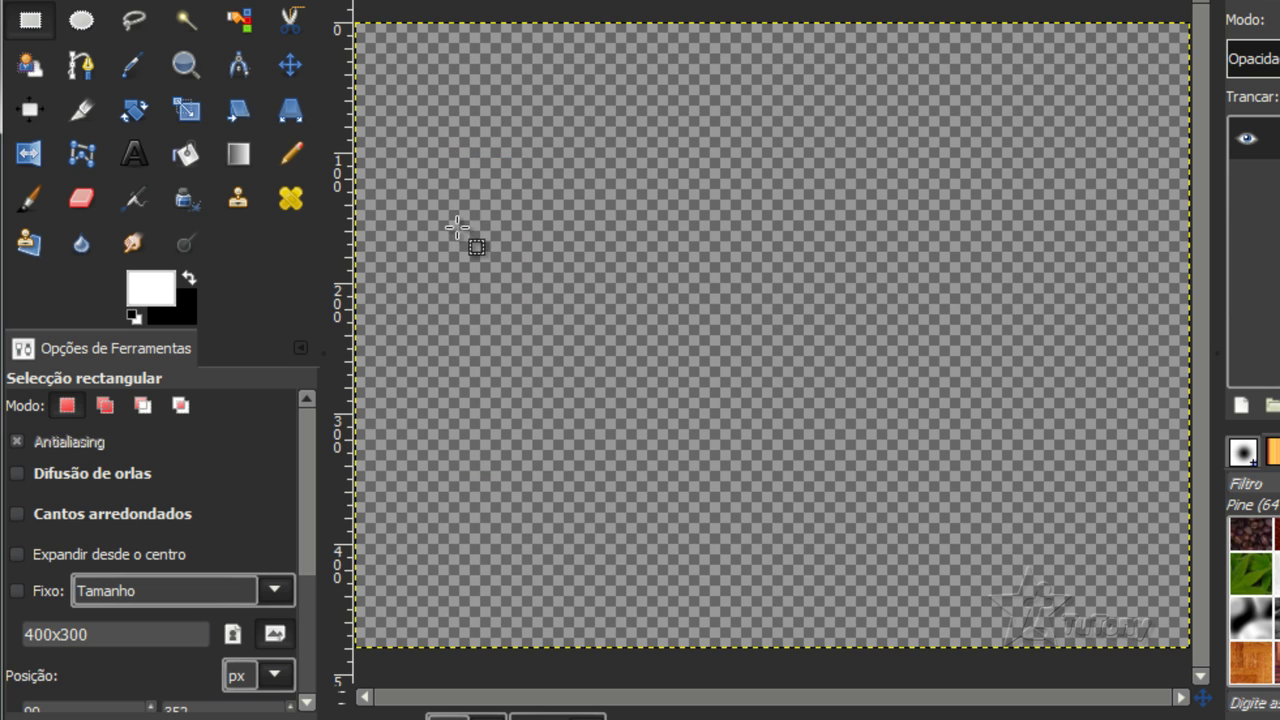
Draw a large rectangular selection across the canvas, shift it slightly, and clear it.
left_click_drag(428, 124, 1109, 514)
left_click_drag(777, 337, 804, 364)
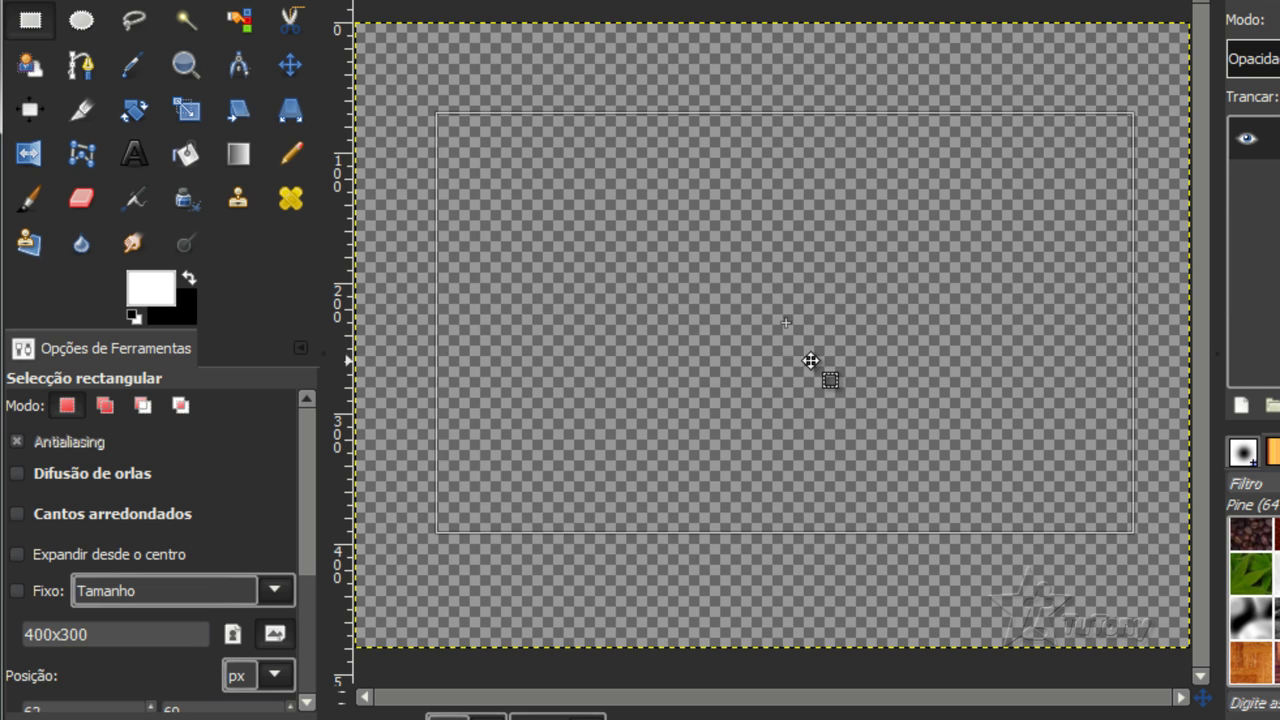
scroll(303, 461, "down", 1)
scroll(311, 445, "up", 1)
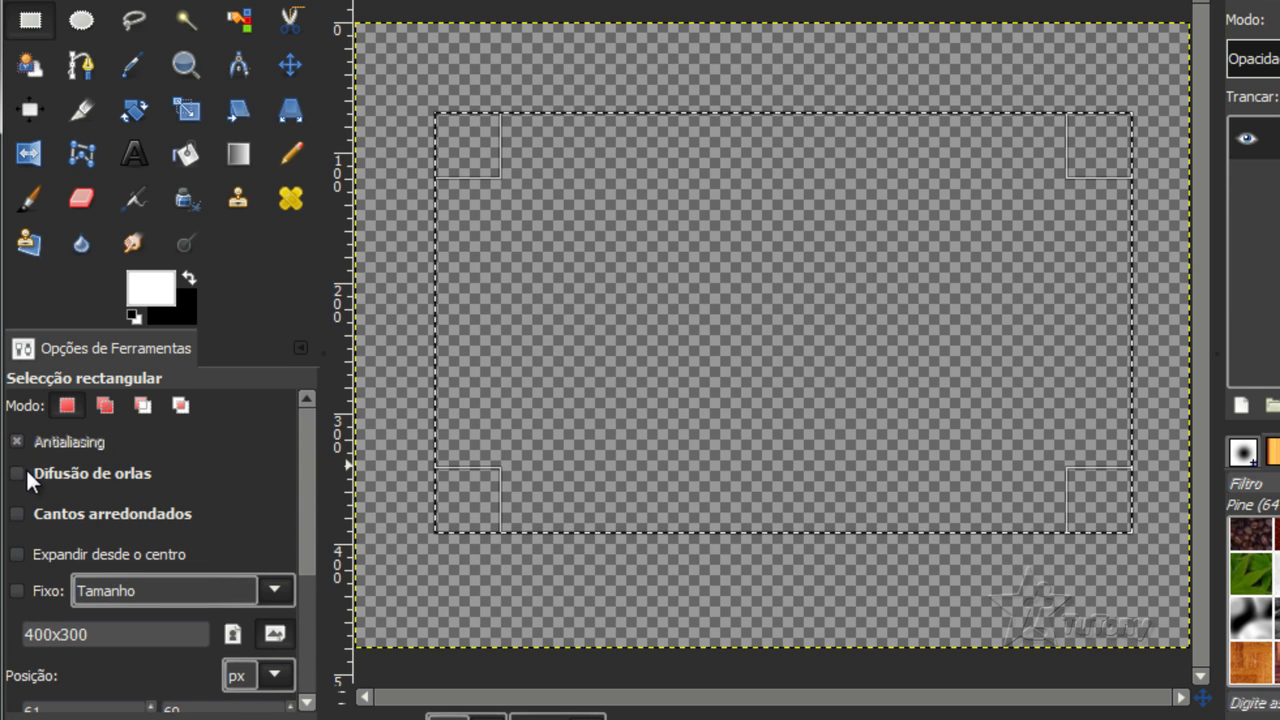
left_click(482, 580)
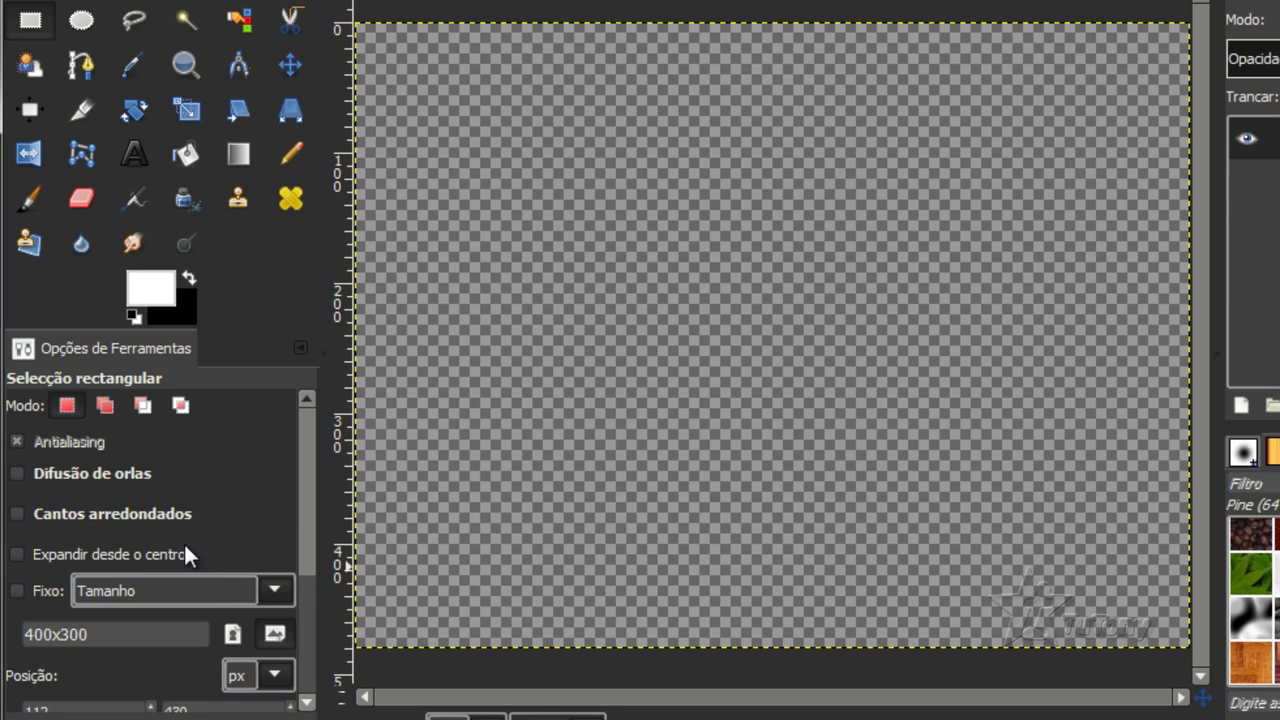
Enable feathered edges with a radius of 50 and select a large rectangle covering most of the canvas.
left_click(17, 474)
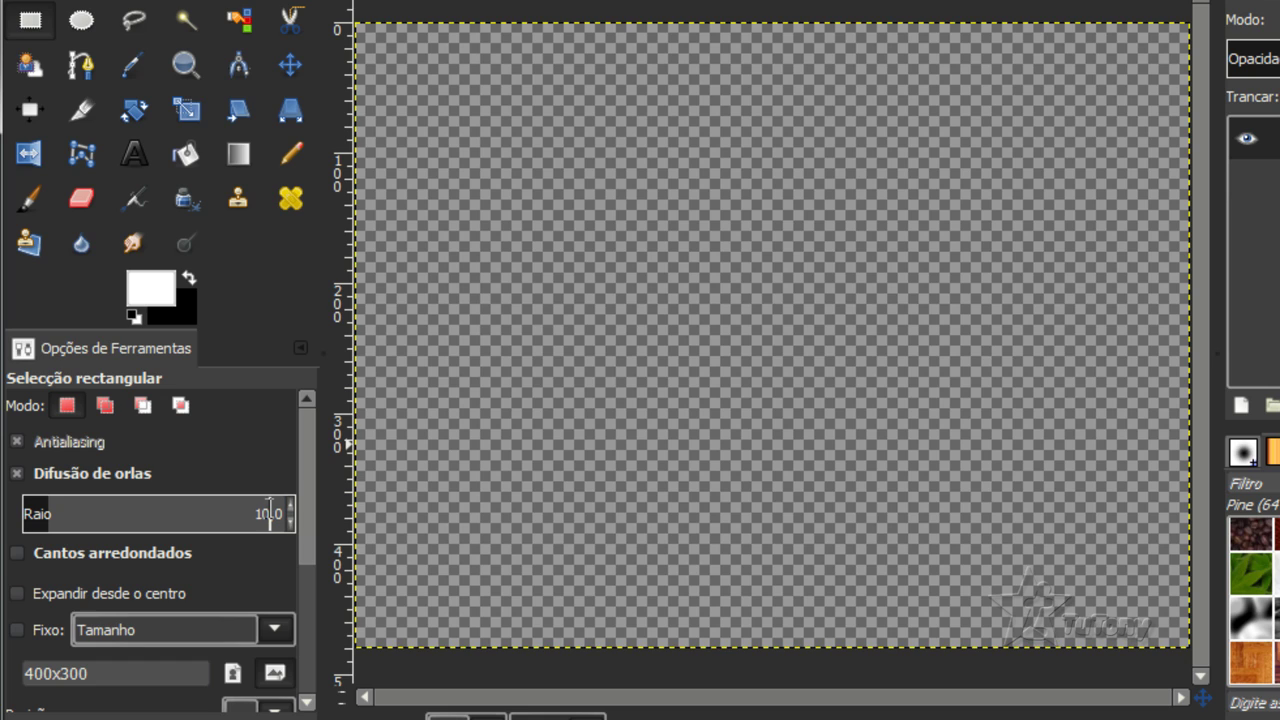
type("50")
key("Return")
left_click_drag(421, 116, 1100, 606)
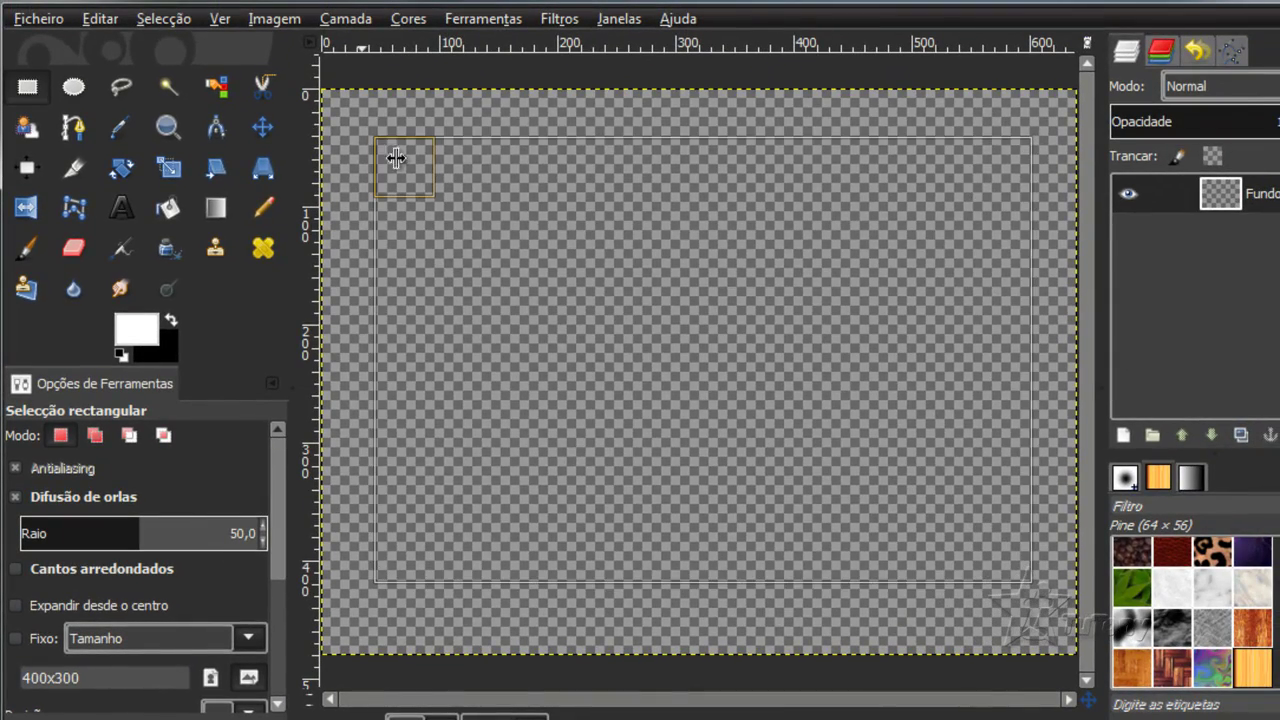
Fill the feathered selection with the white foreground color and clear the selection.
left_click(157, 20)
mouse_move(100, 18)
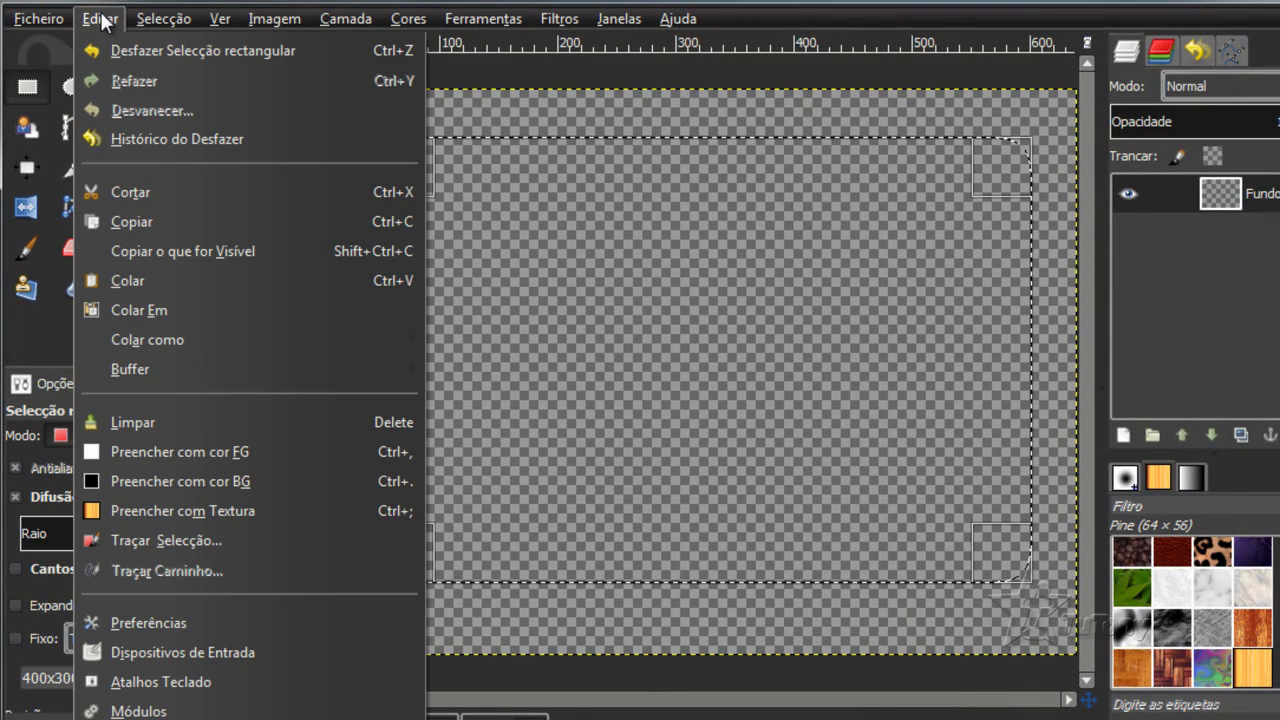
left_click(143, 451)
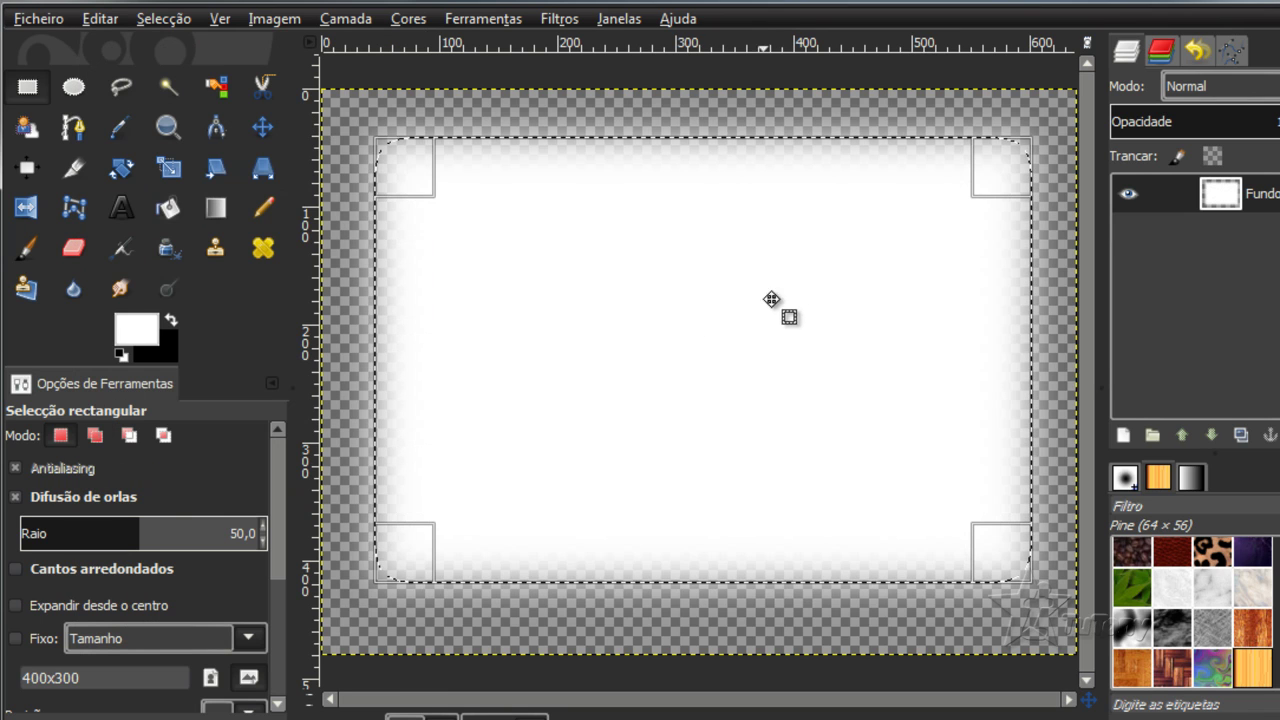
left_click(691, 364)
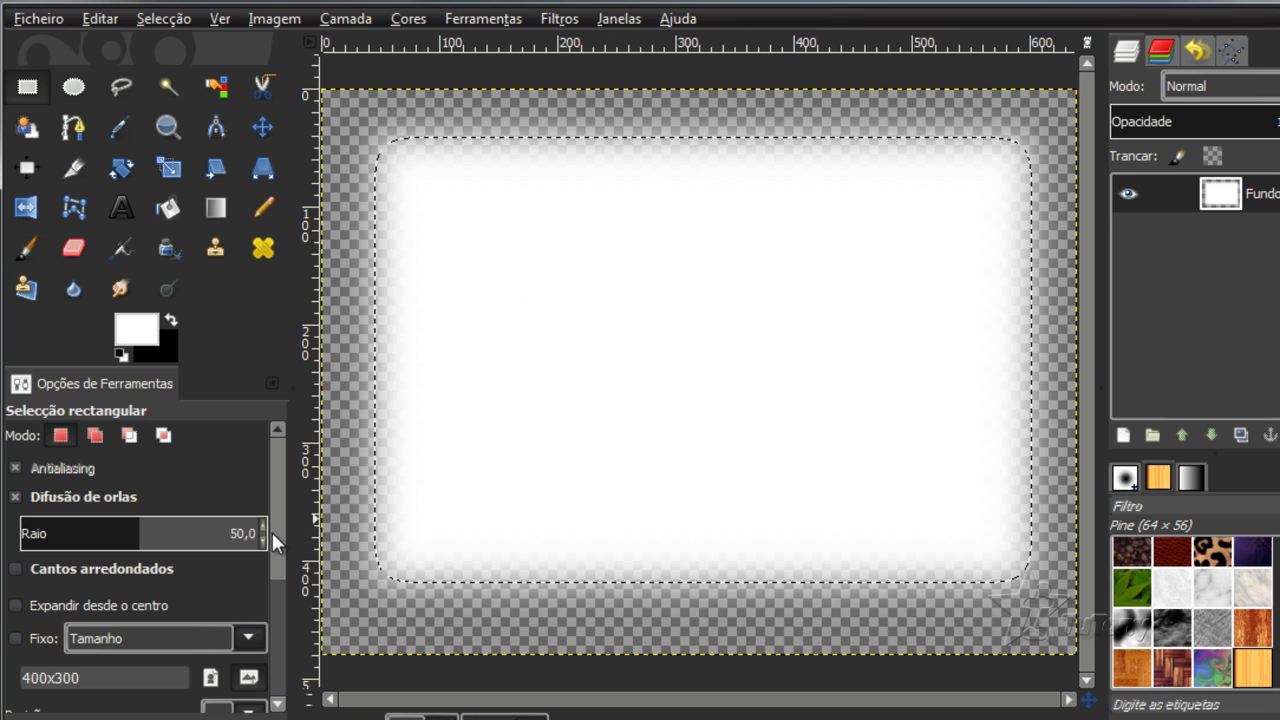
left_click(452, 356)
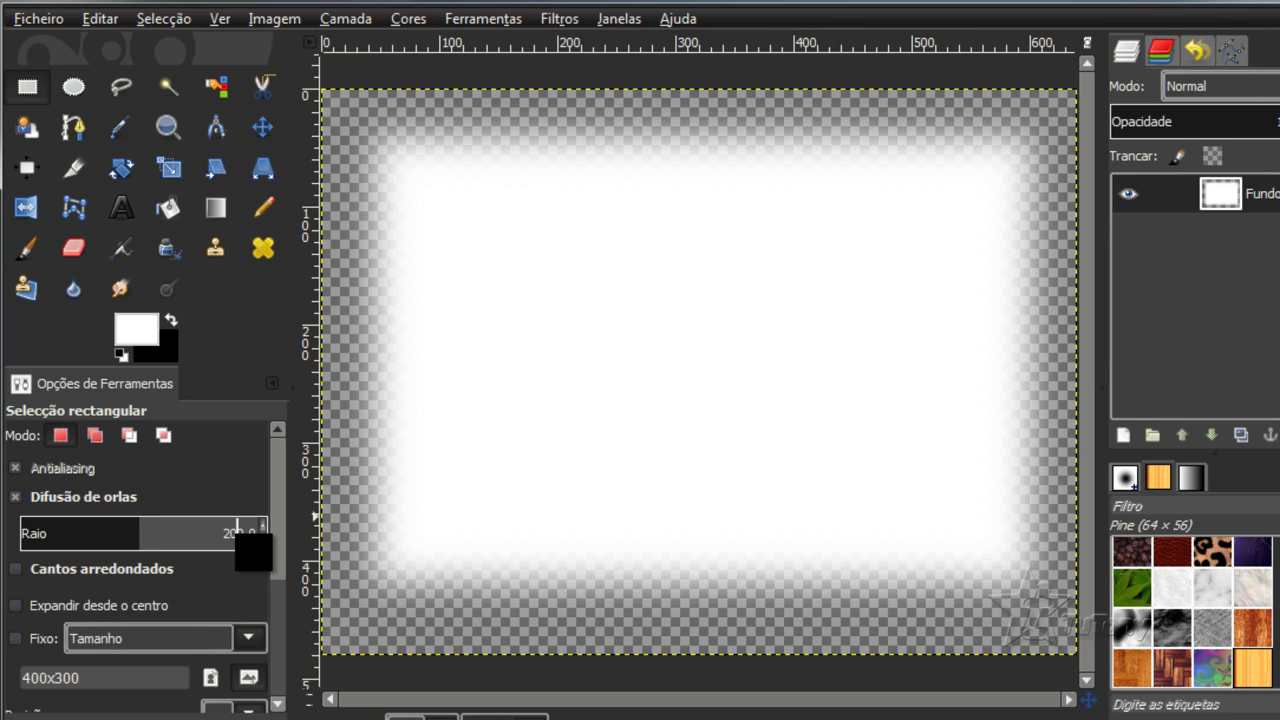
With the feather radius set to 20, select a smaller rectangle inside the white area, fill it with the black background color, and deselect.
left_click_drag(480, 216, 931, 531)
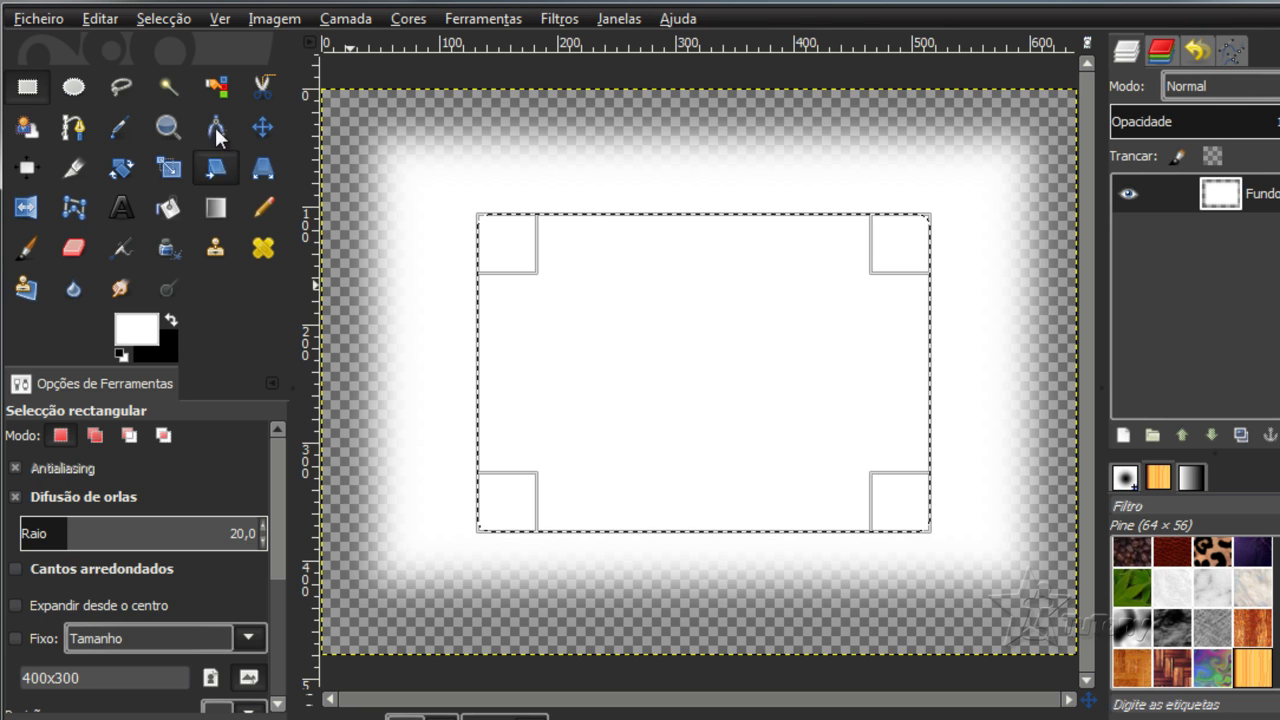
left_click(104, 19)
left_click(166, 477)
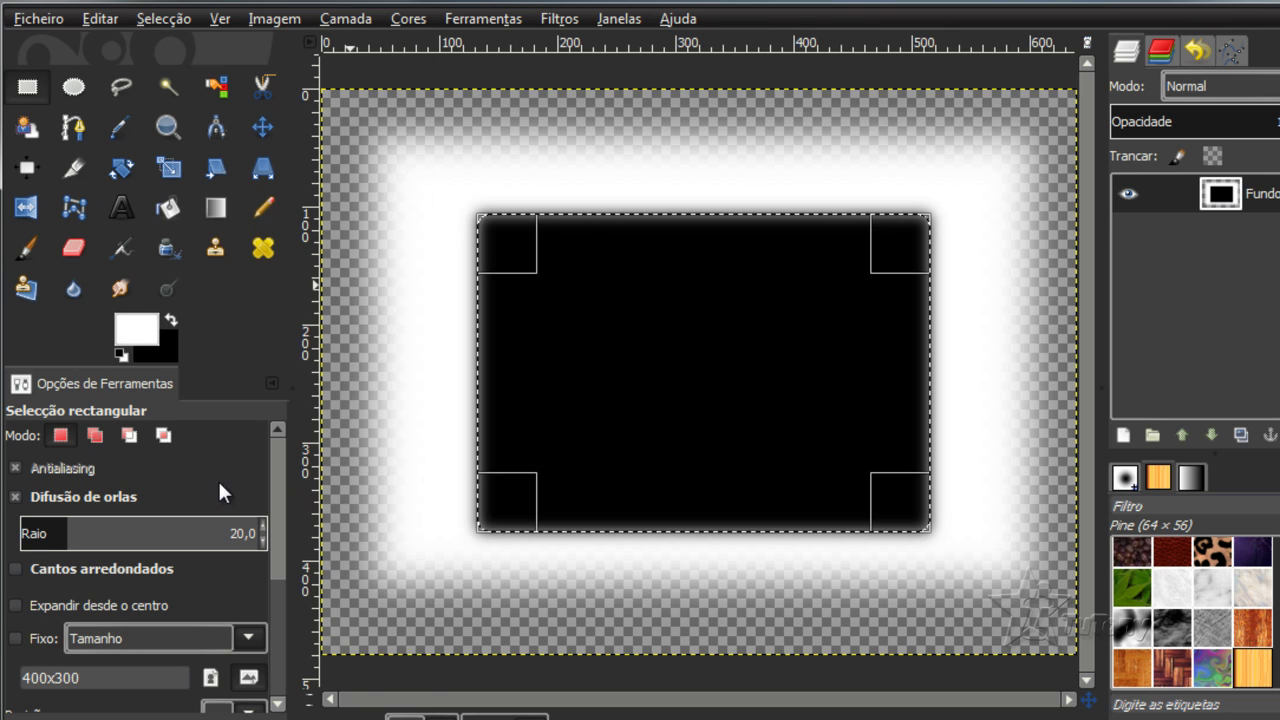
left_click(627, 146)
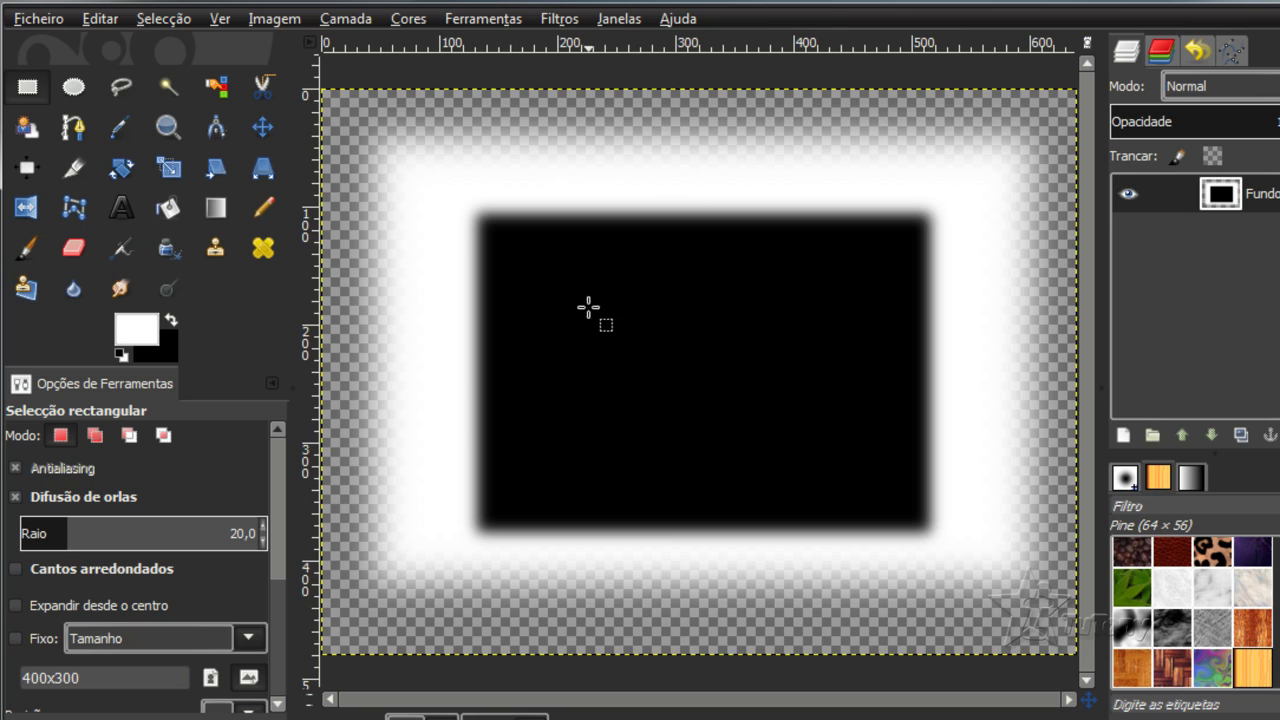
scroll(504, 357, "up", 3)
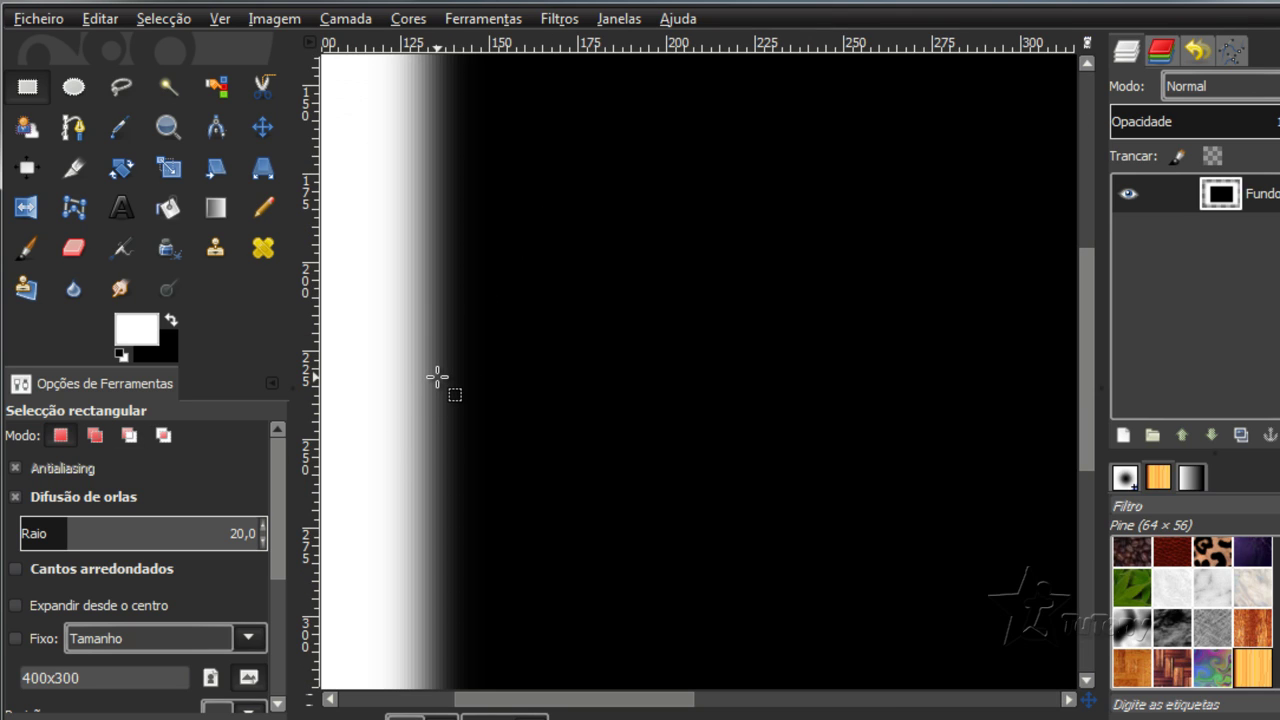
scroll(438, 373, "down", 2)
scroll(589, 382, "down", 3)
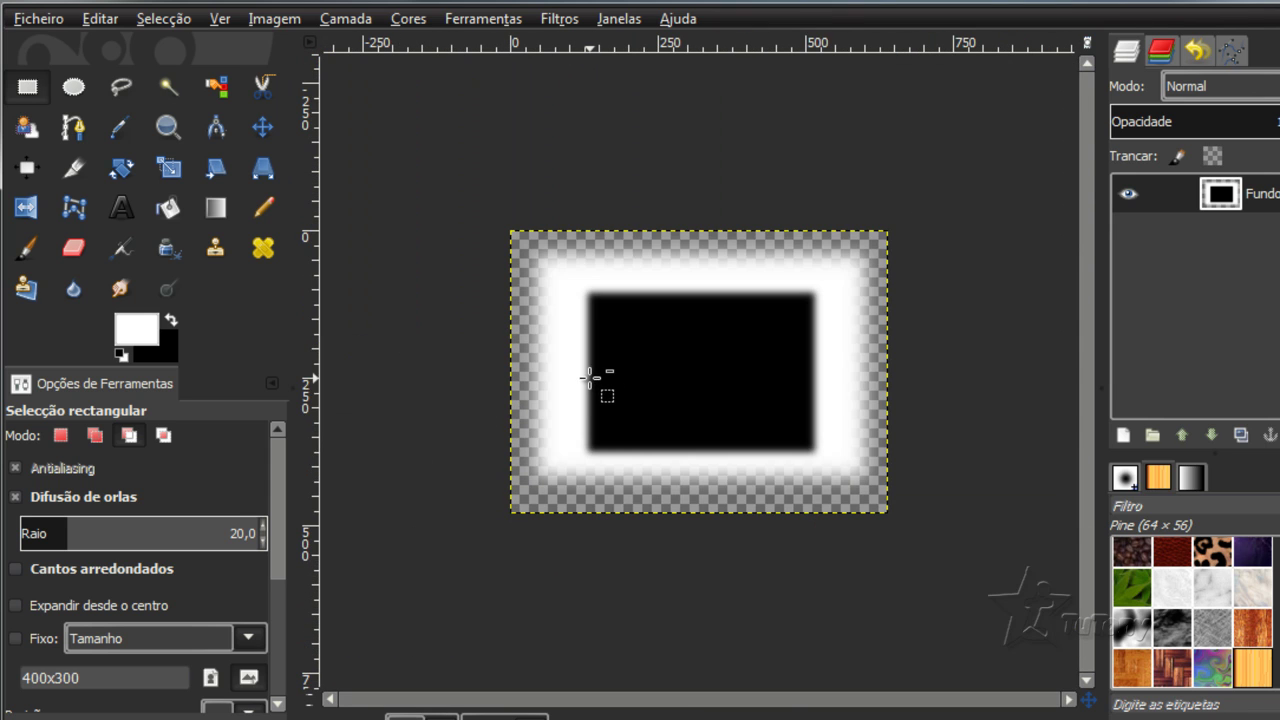
scroll(600, 380, "up", 2)
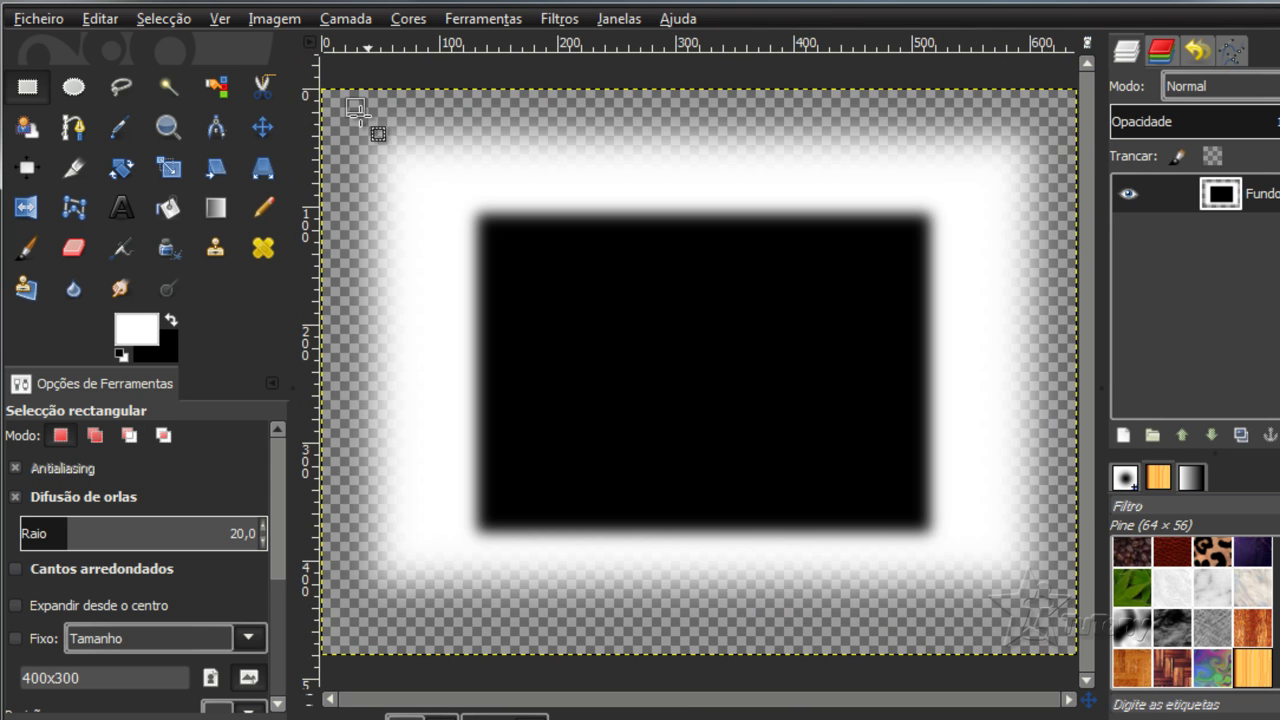
Turn off feathered edges and delete the entire contents of the canvas.
left_click_drag(347, 112, 432, 154)
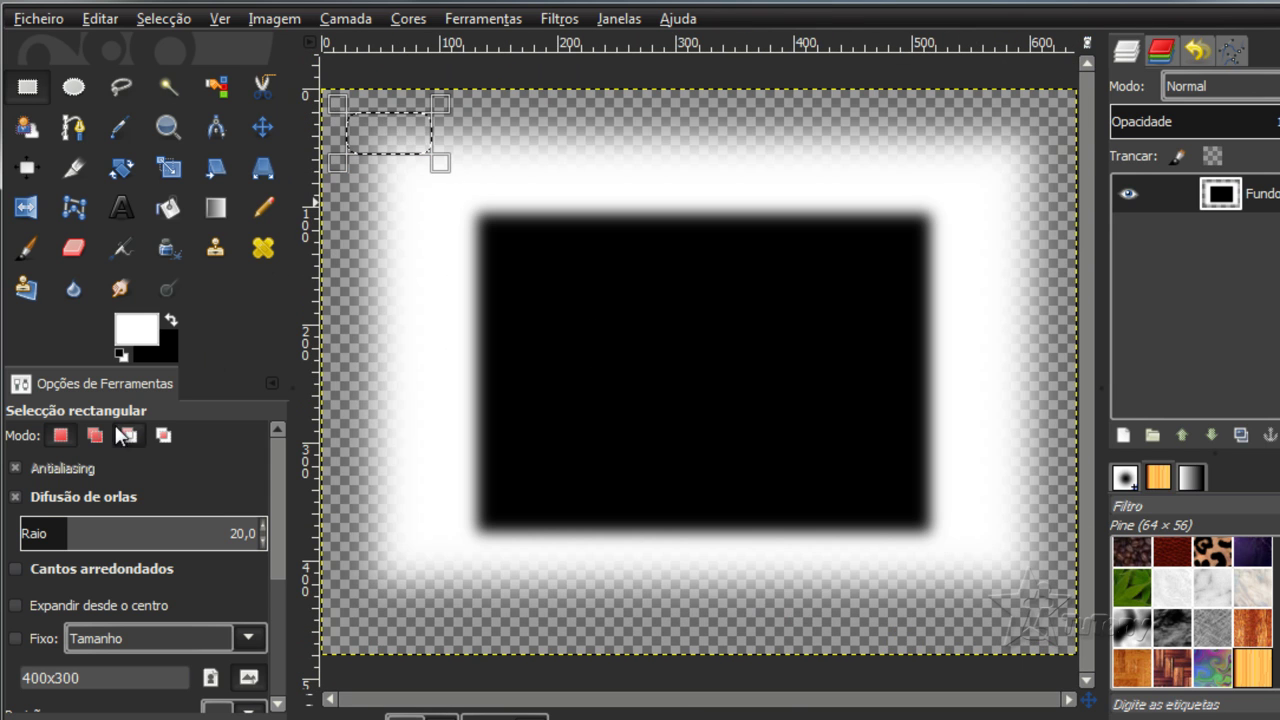
left_click(15, 496)
left_click(630, 495)
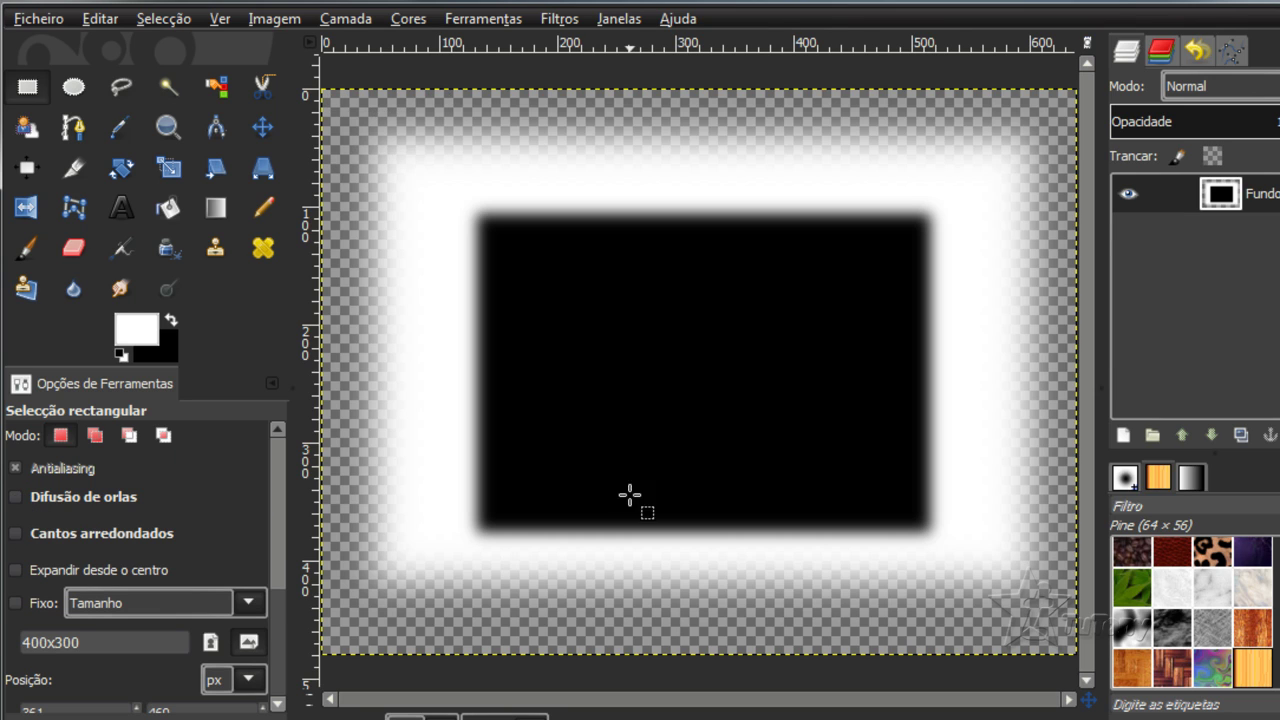
key("ctrl+a")
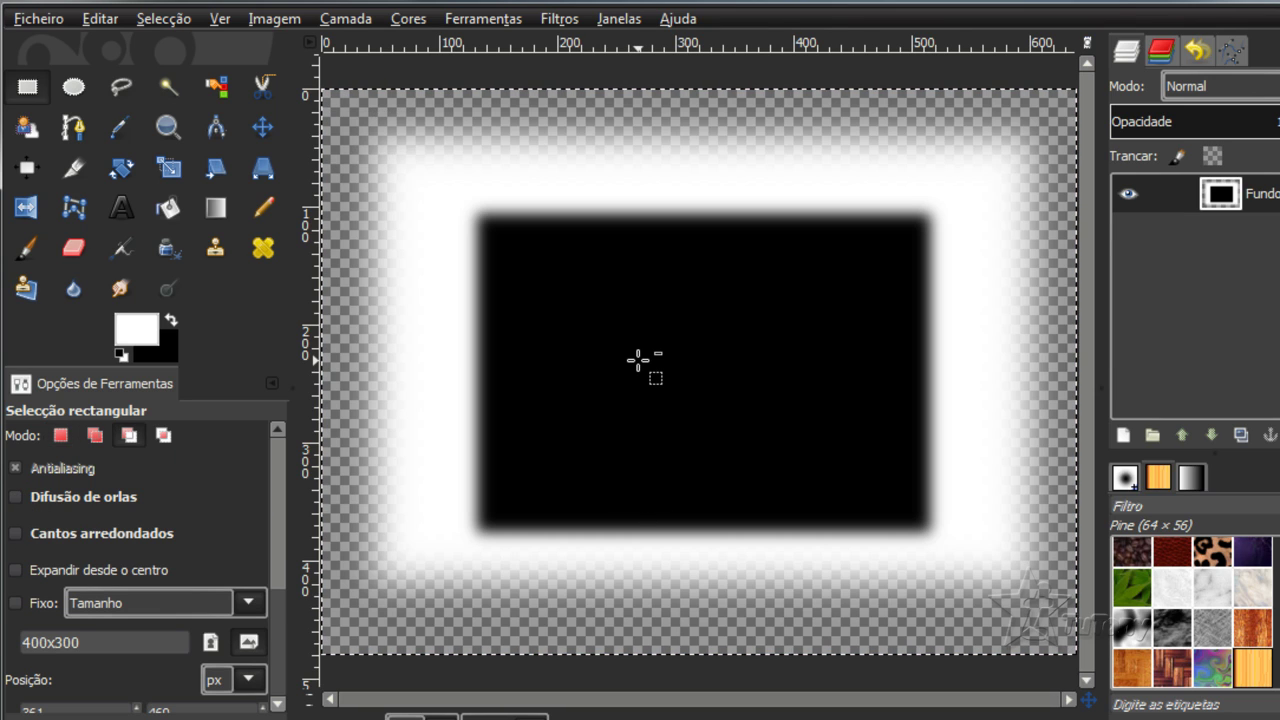
key("Delete")
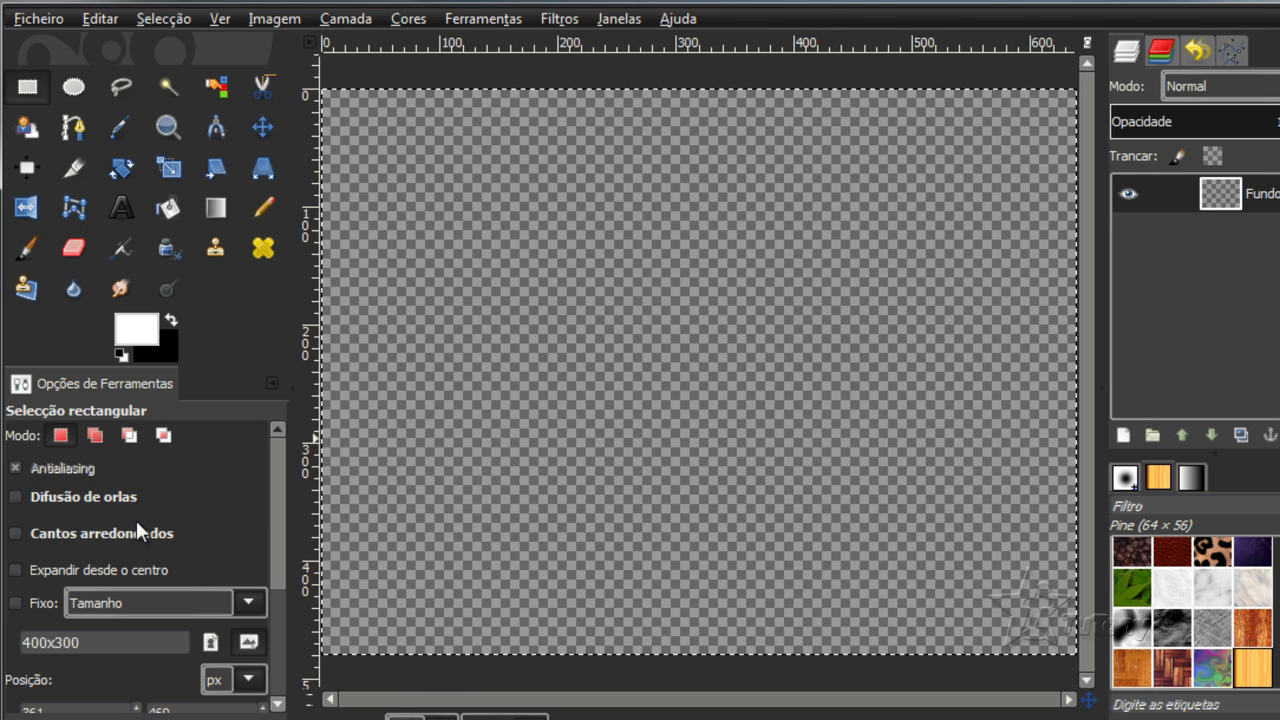
Enable rounded corners with a radius of 80, draw a large rounded rectangle selection, and move it to the middle of the canvas.
left_click(15, 533)
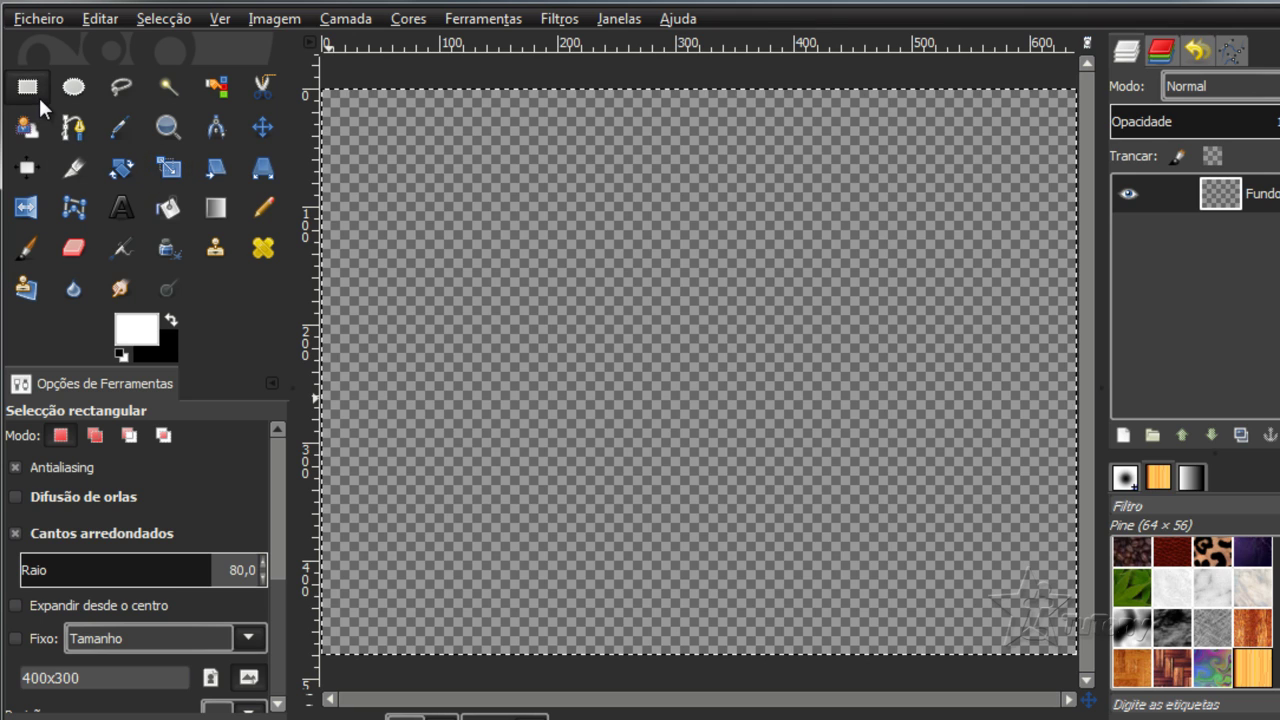
left_click_drag(476, 232, 952, 624)
left_click_drag(774, 462, 726, 368)
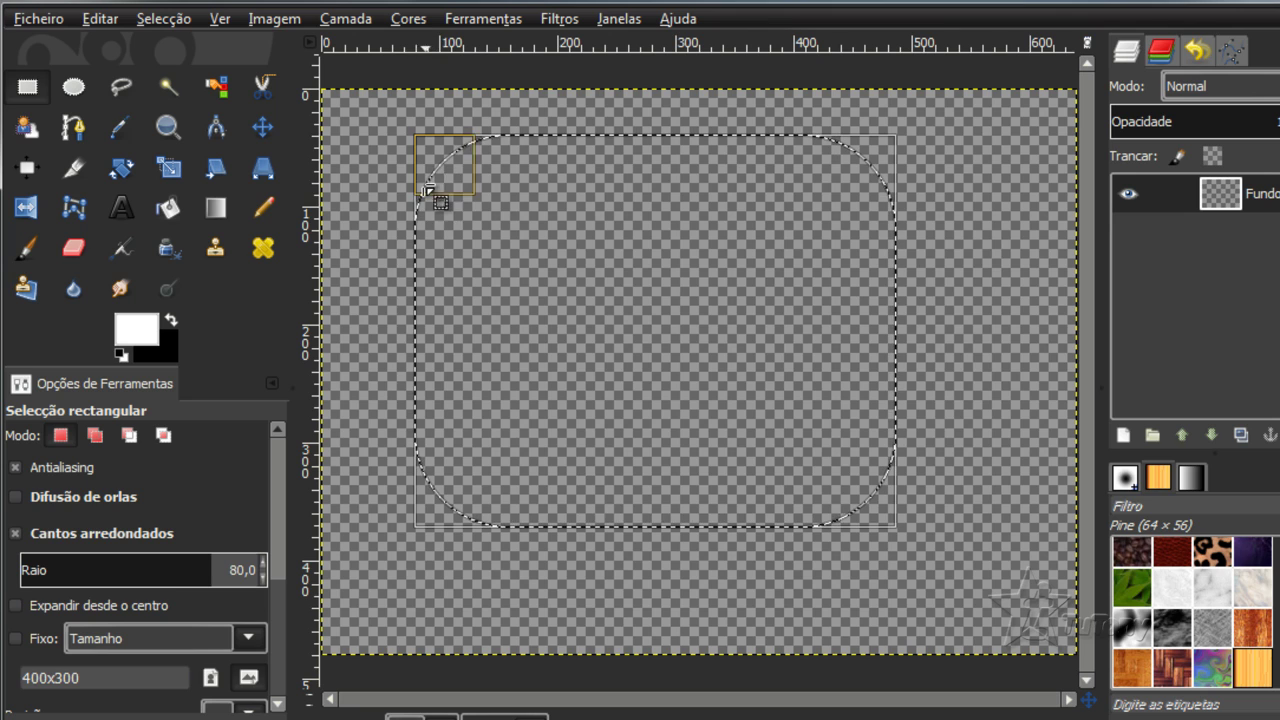
left_click_drag(678, 310, 726, 331)
left_click(730, 342)
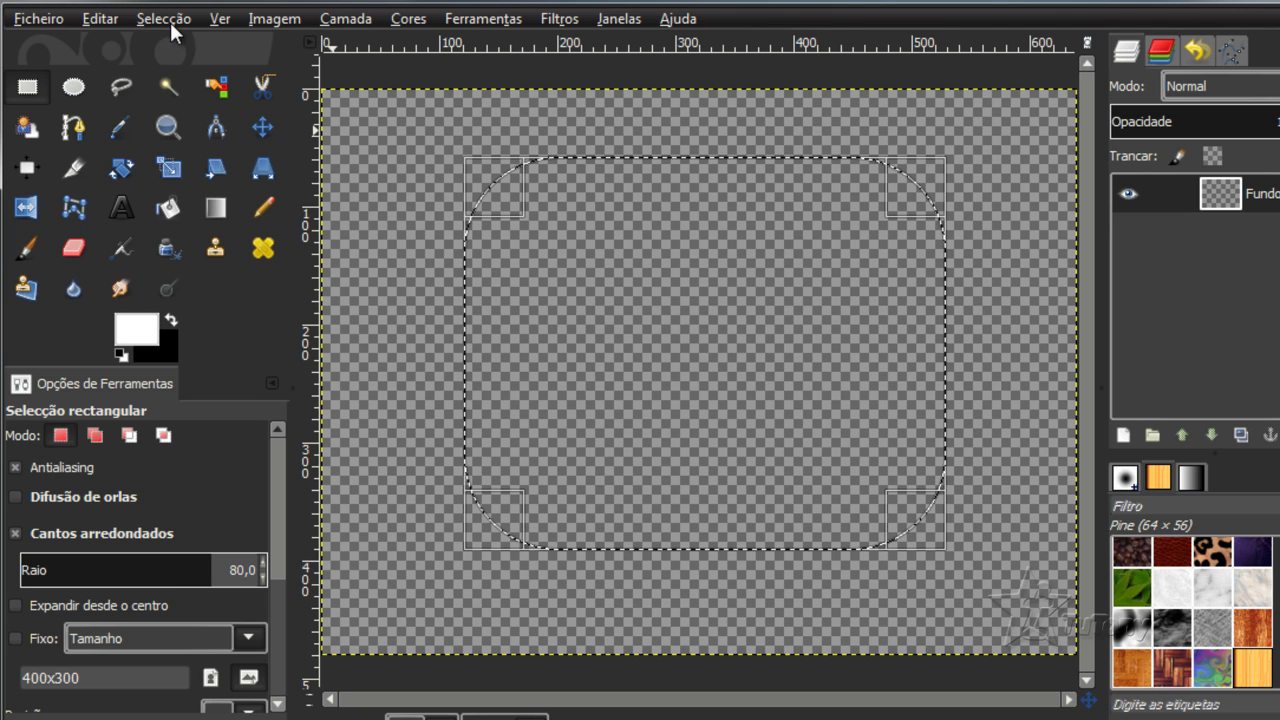
Fill the rounded selection with the white foreground color and deselect it.
left_click(108, 20)
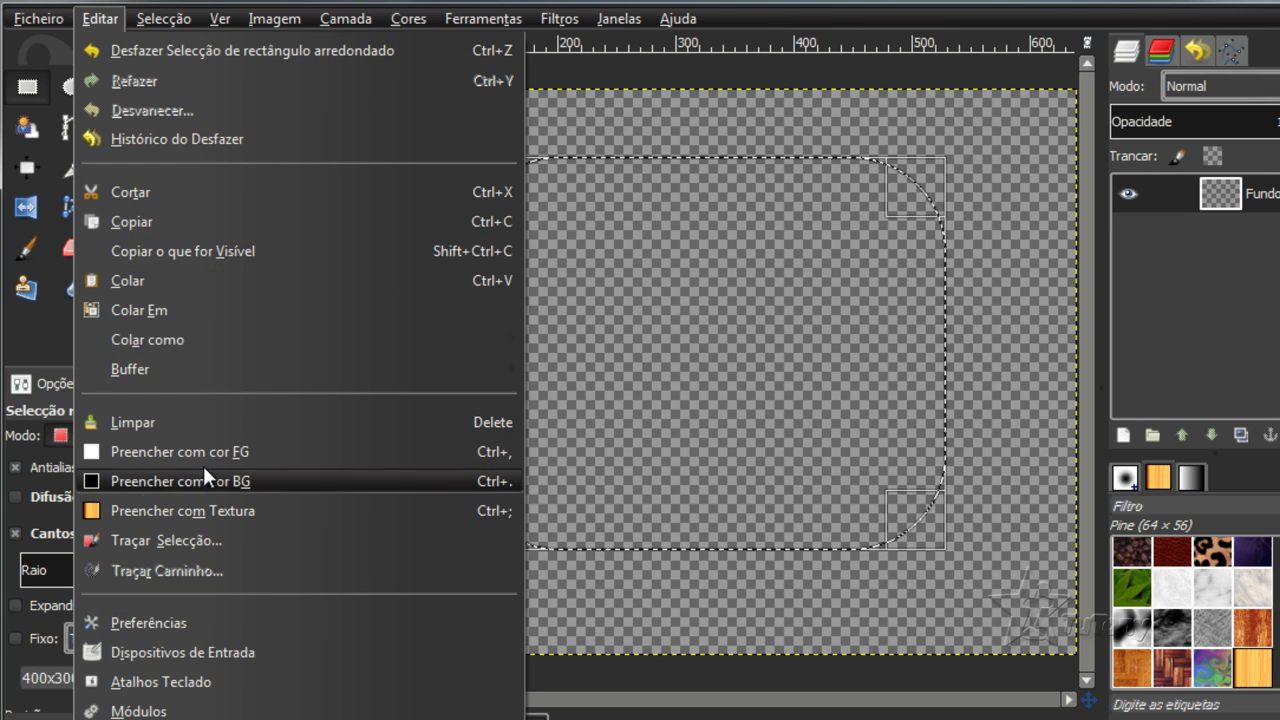
left_click(245, 448)
left_click(414, 363)
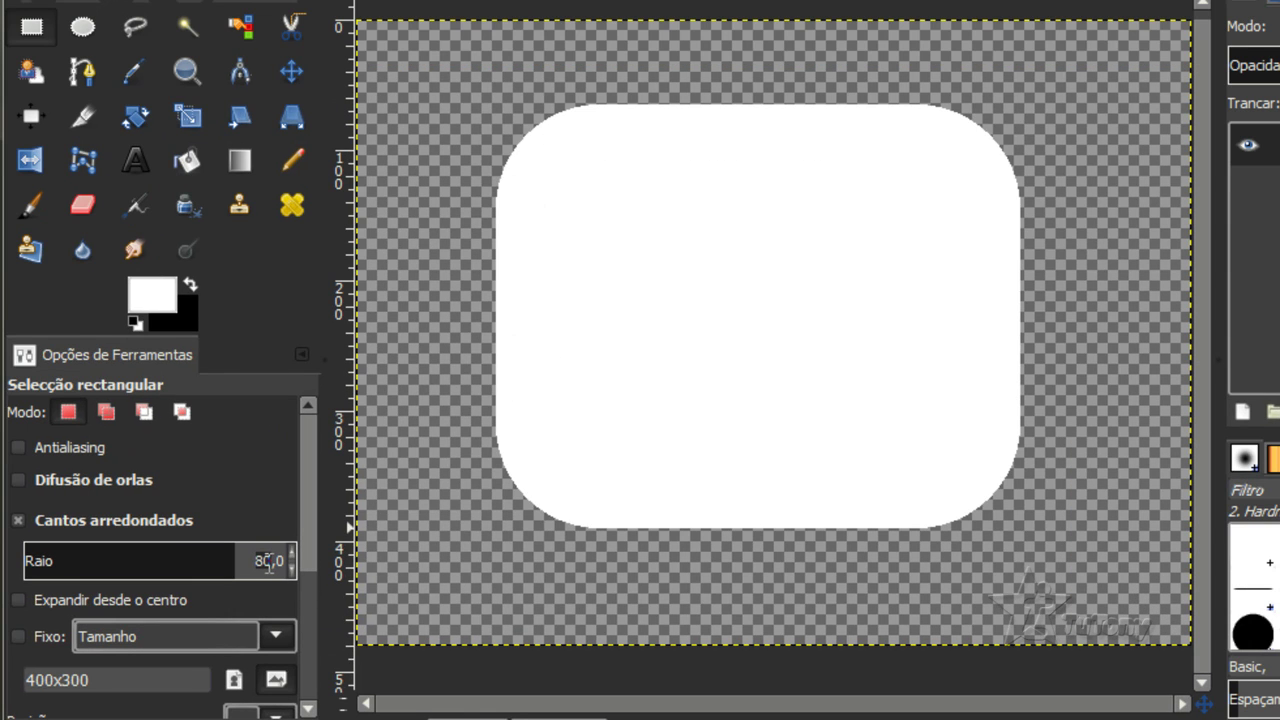
Set the corner radius to 20, select a smaller rounded rectangle inside the white shape, fill it with the black background color, and deselect.
left_click(264, 560)
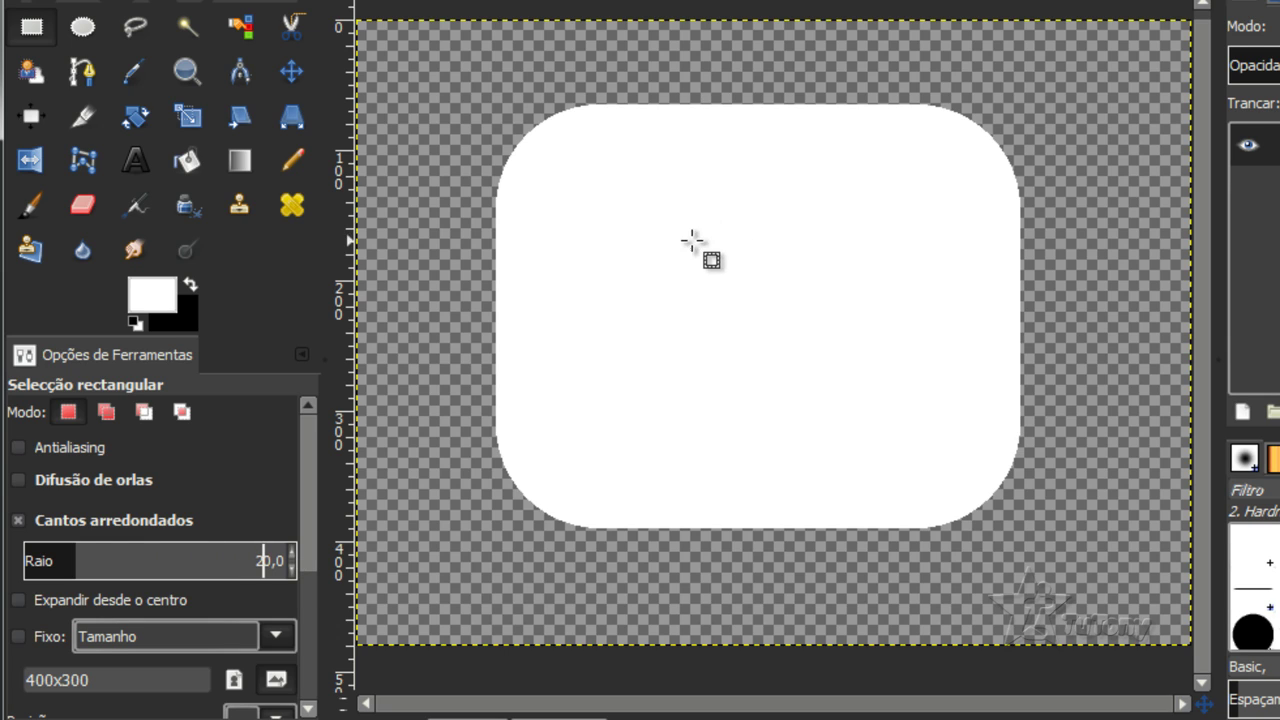
left_click_drag(580, 187, 900, 500)
left_click_drag(768, 394, 778, 377)
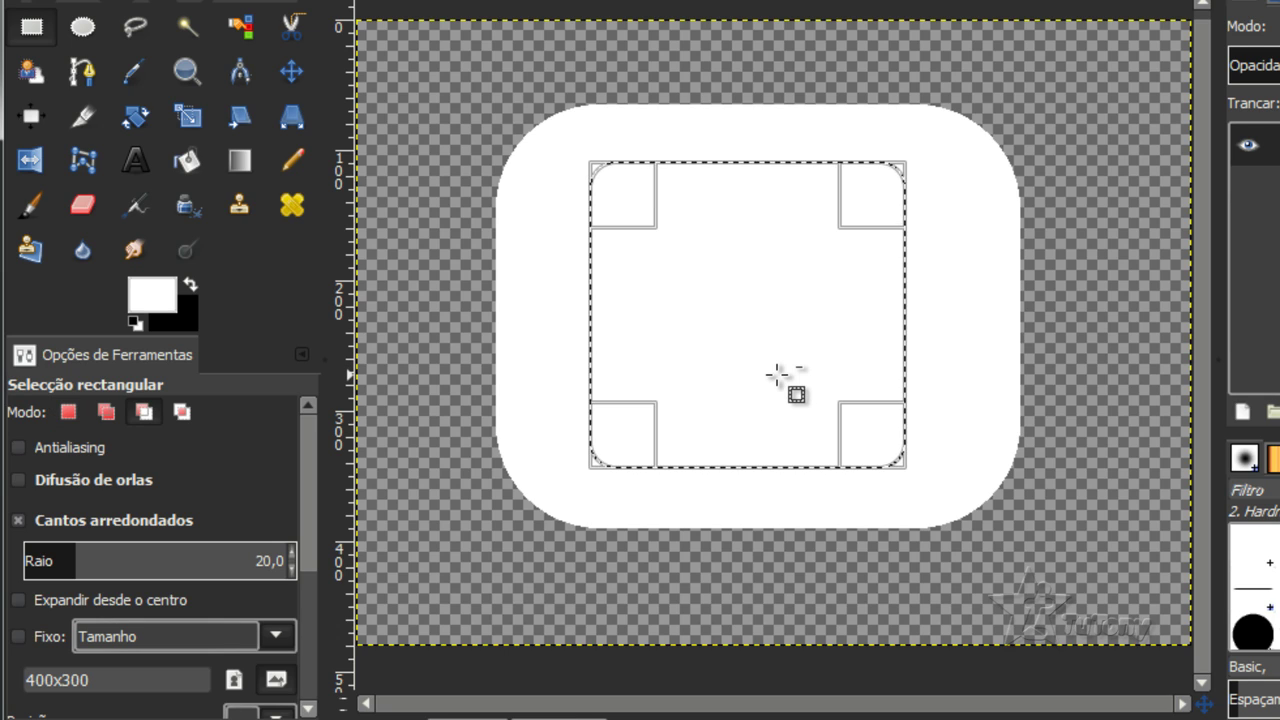
key("ctrl+period")
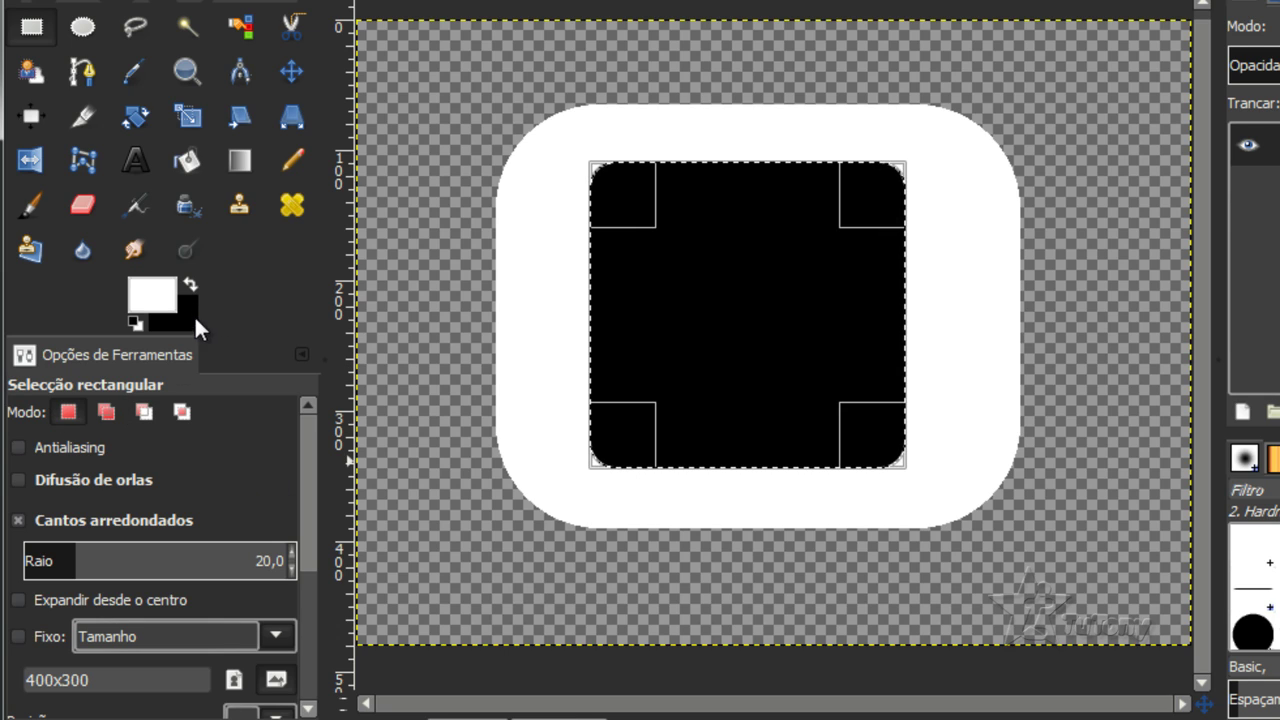
left_click(723, 263)
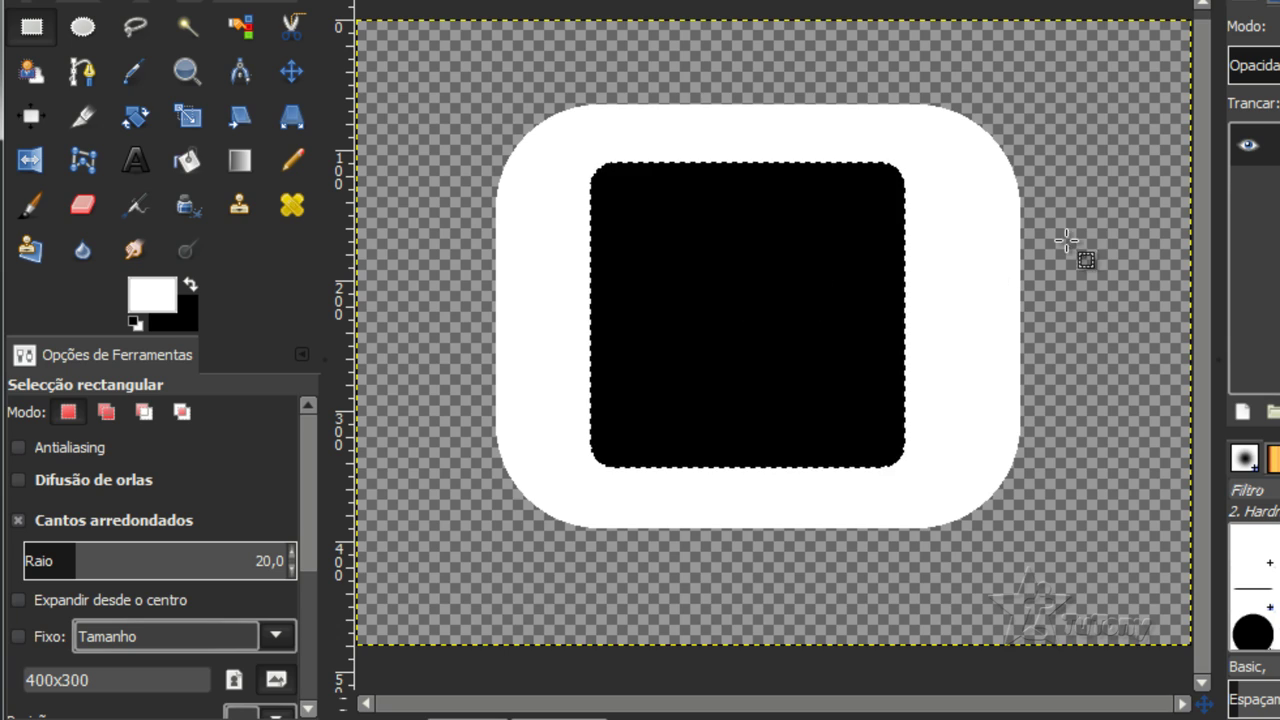
left_click(1066, 240)
Replace the rounded corners option with expanding from the center, and cut the entire canvas contents.
left_click(18, 519)
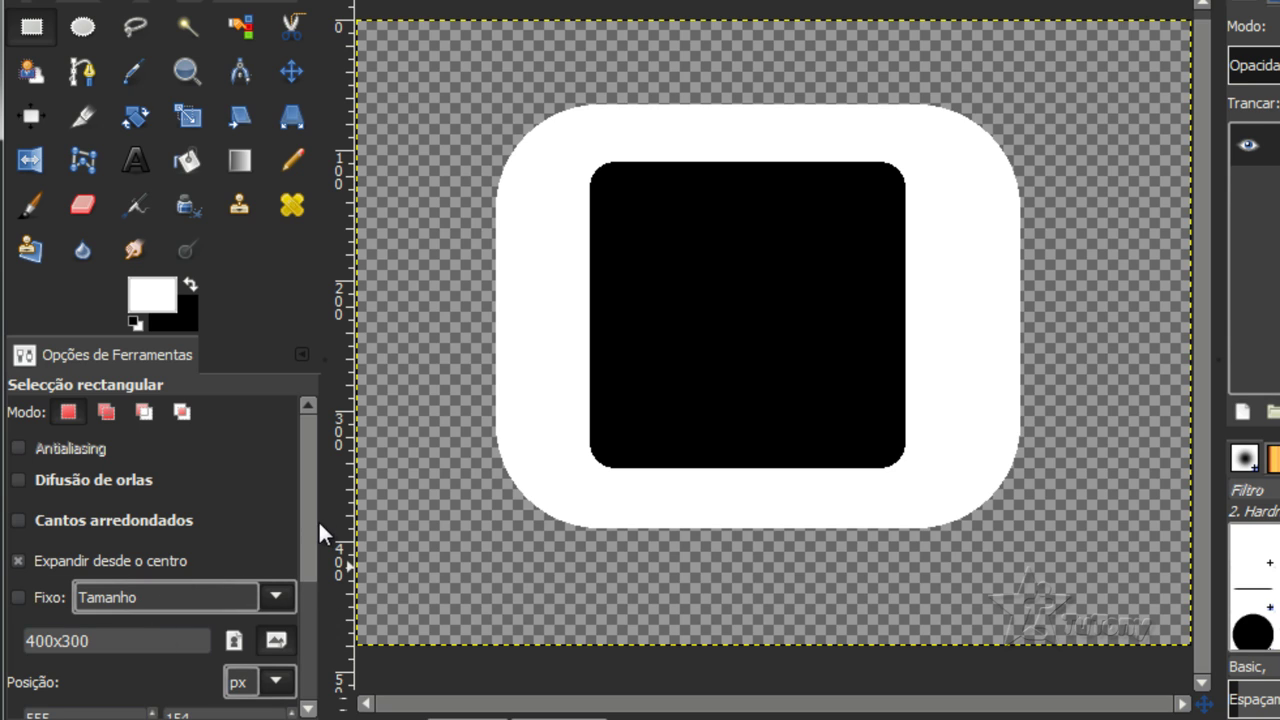
left_click_drag(312, 522, 306, 583)
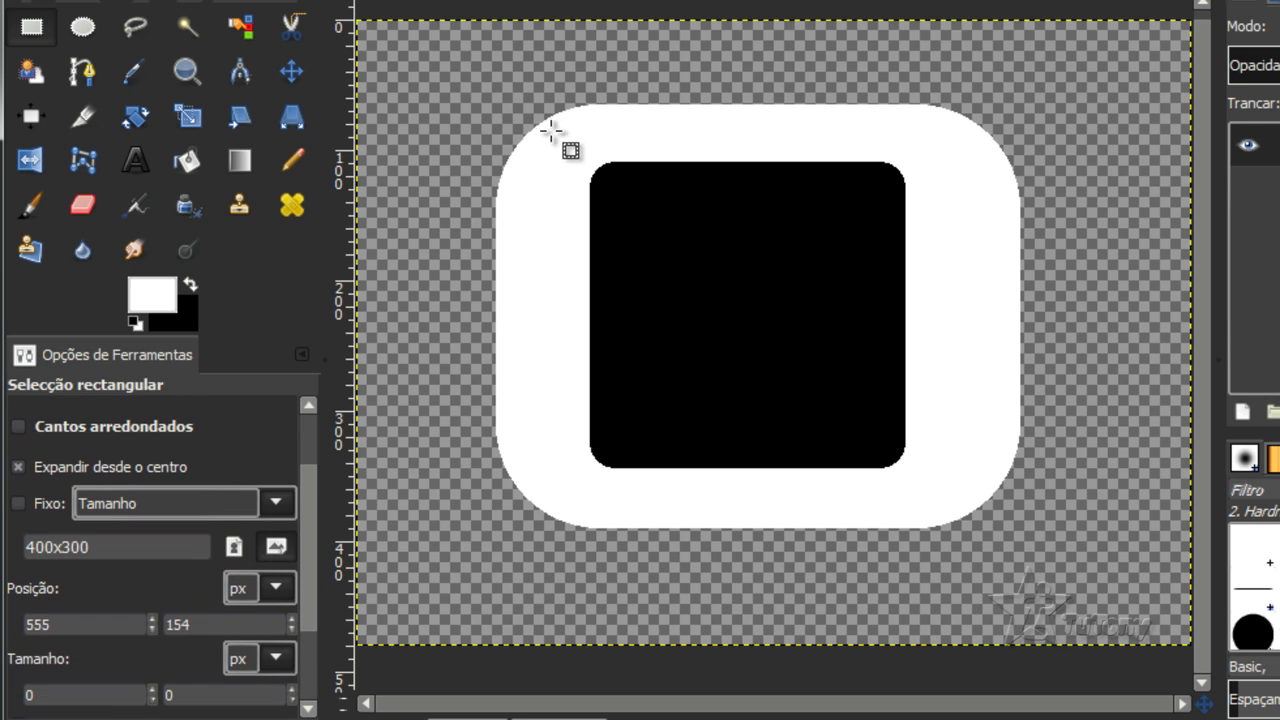
key("ctrl+a")
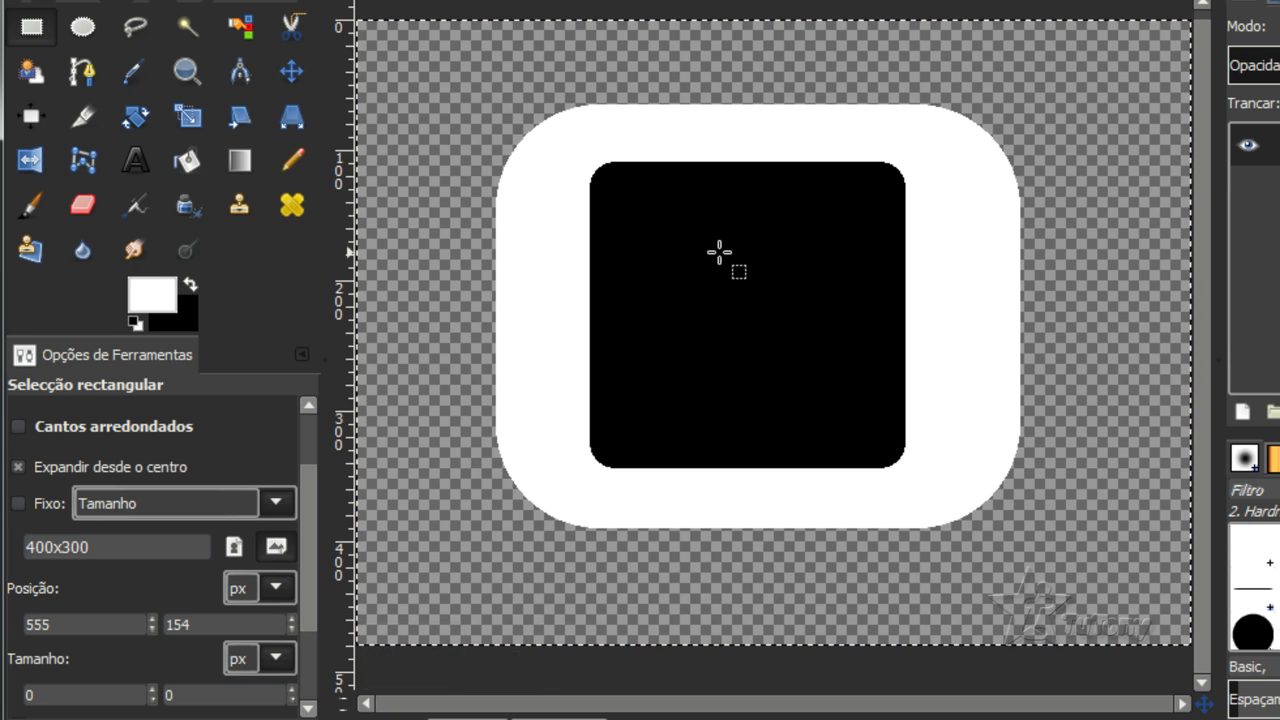
key("ctrl+x")
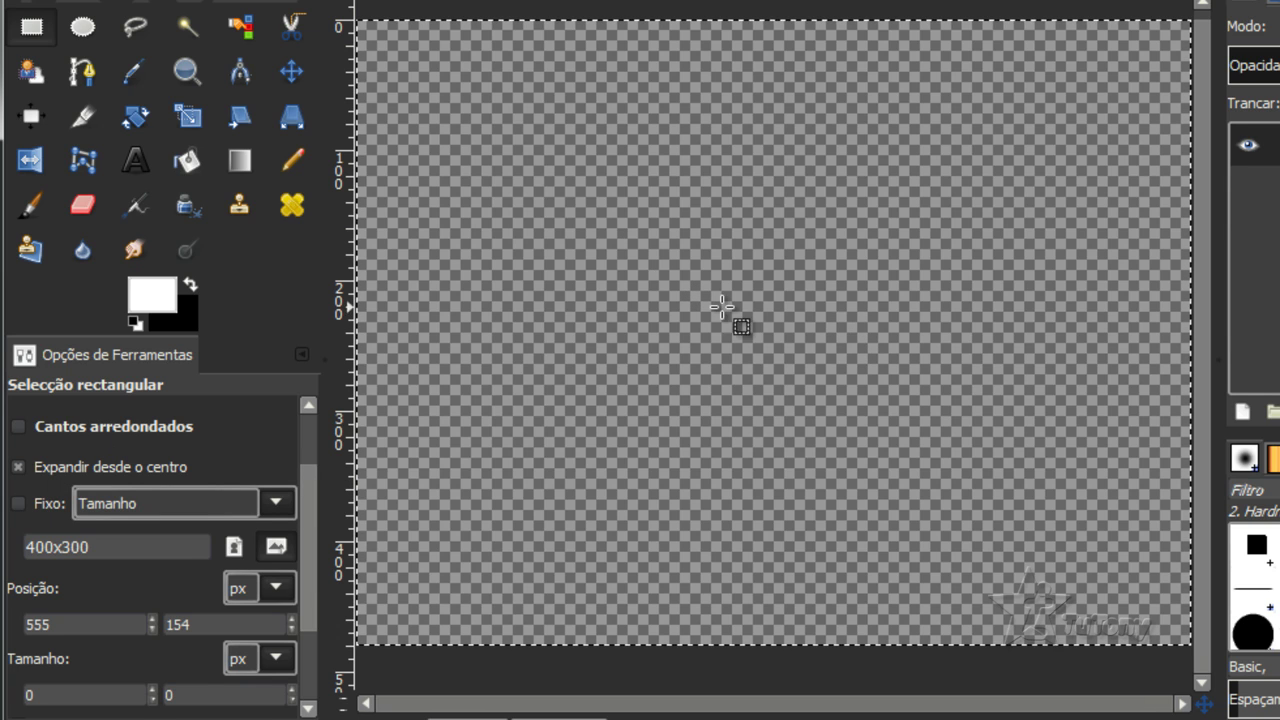
Try a selection expanding from its center and a 235 × 227 px selection with center expansion off, clearing each one.
left_click_drag(740, 334, 968, 526)
left_click(992, 548)
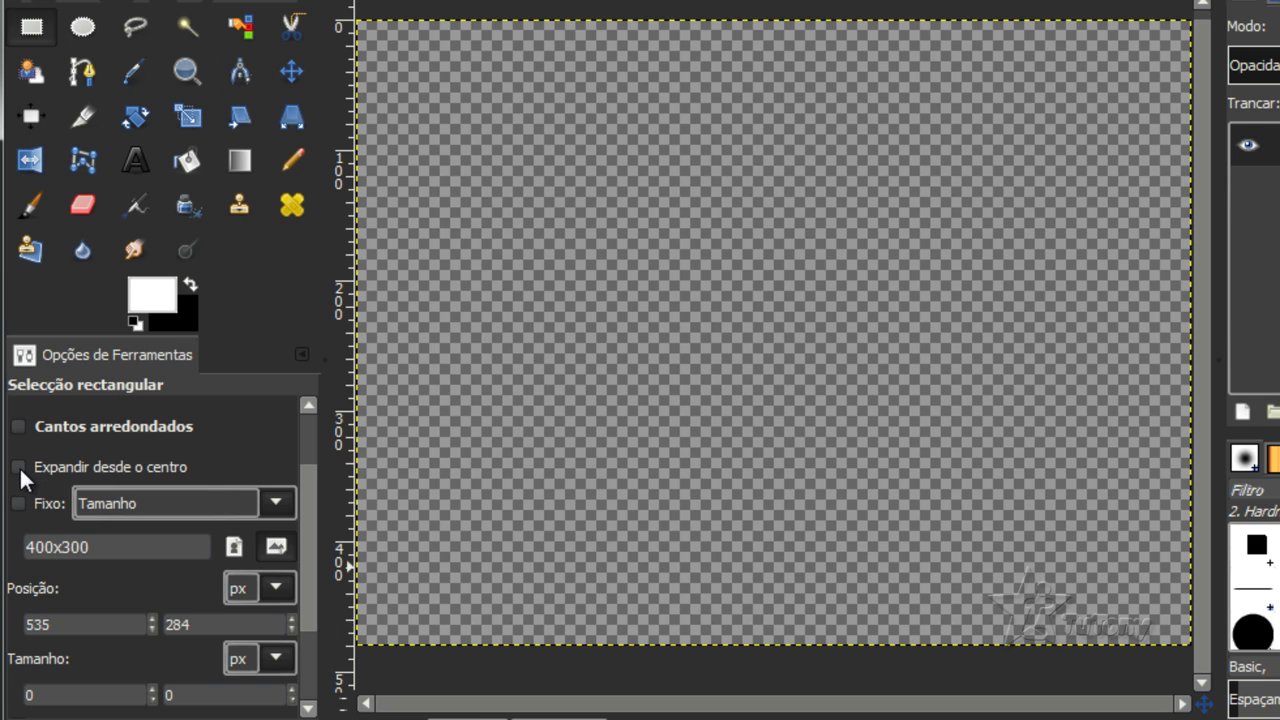
left_click_drag(623, 184, 929, 479)
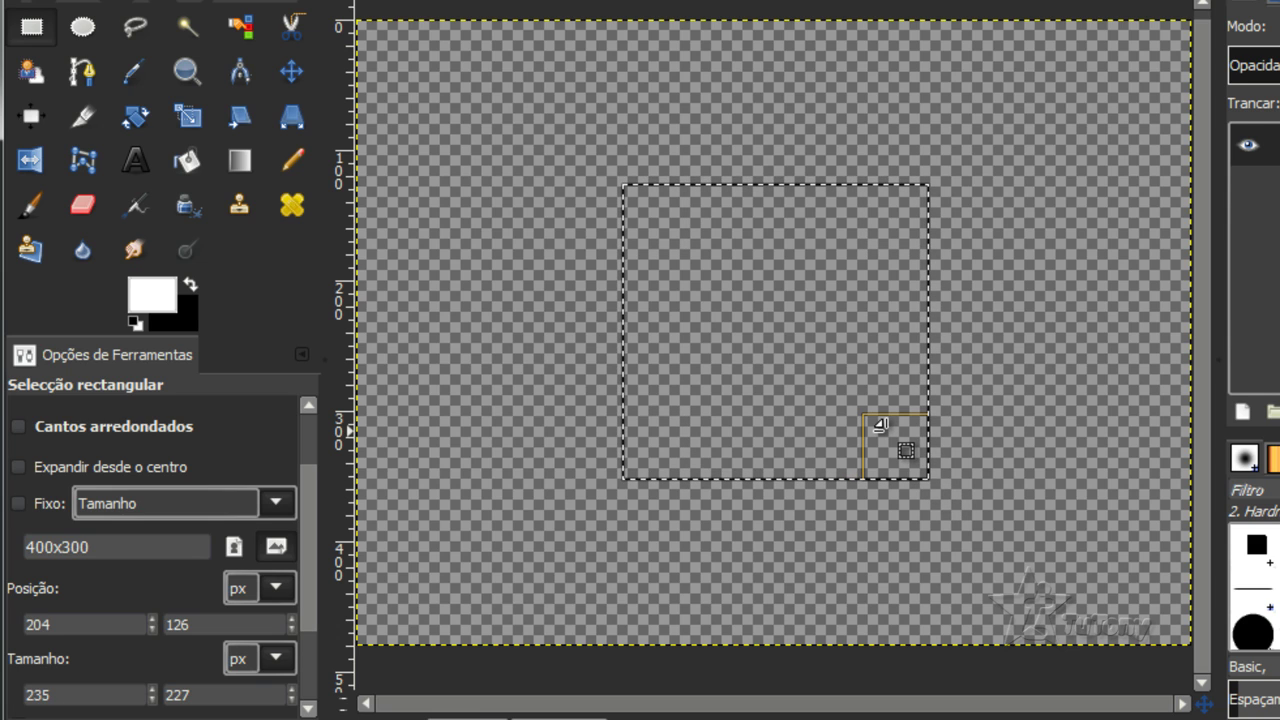
left_click(1002, 368)
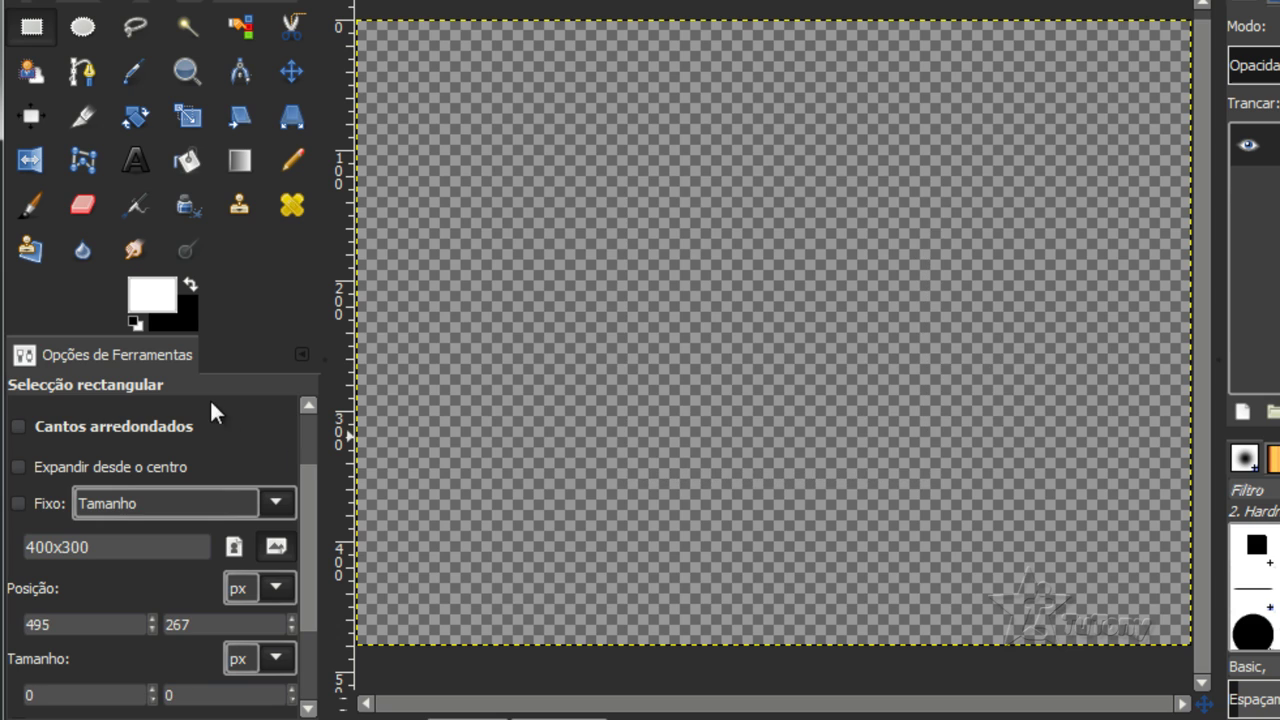
Try a 316 × 359 px rectangular selection expanding from its center, reposition it, and clear it.
left_click_drag(623, 248, 828, 481)
left_click_drag(640, 227, 771, 286)
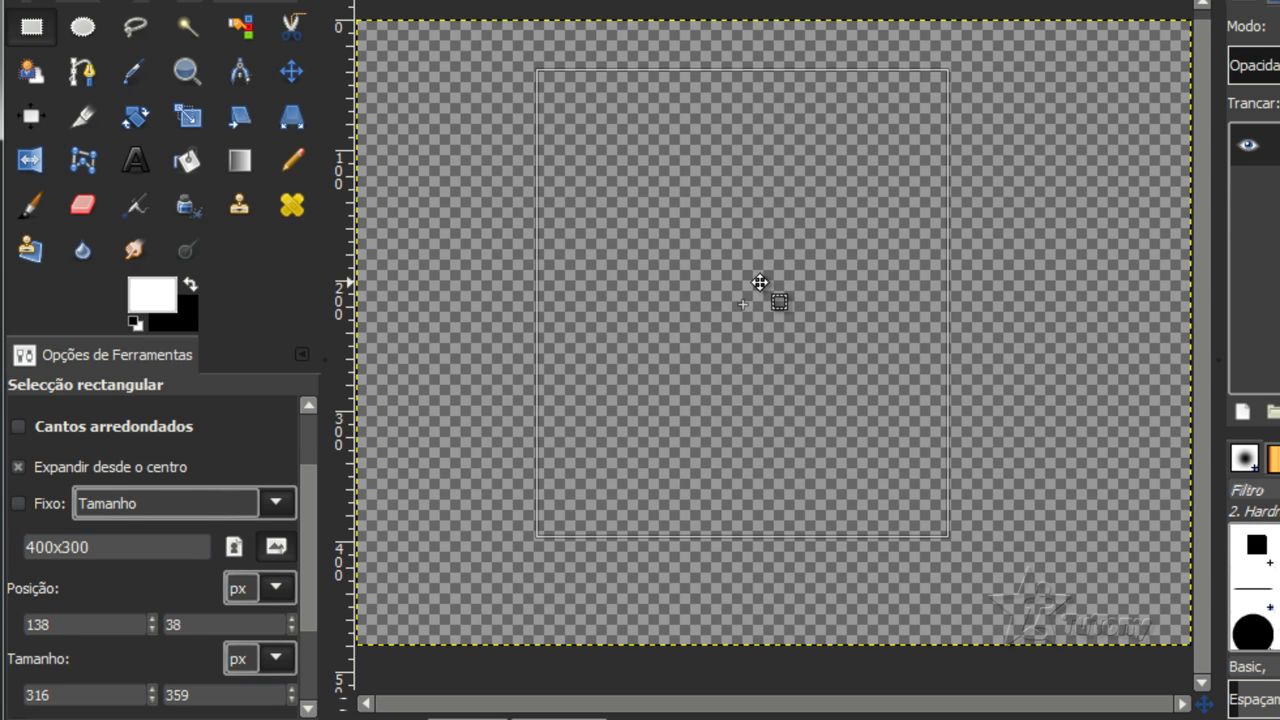
left_click(1000, 294)
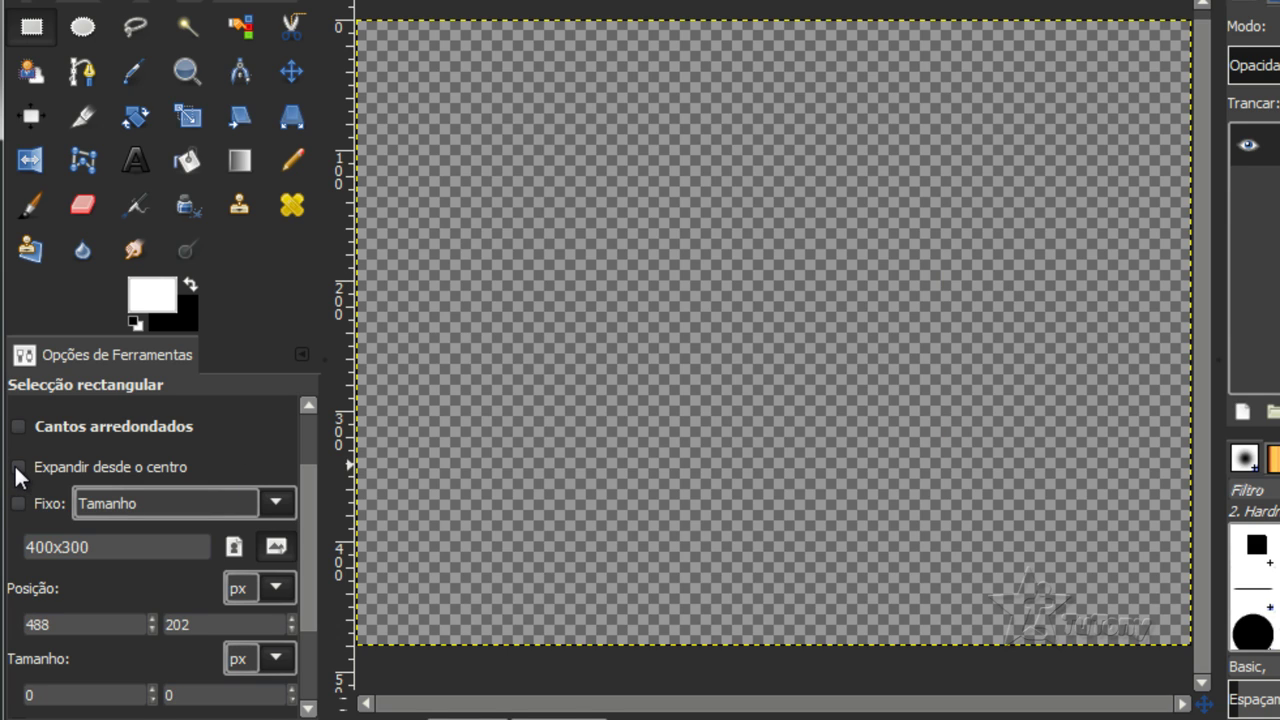
Enable the fixed aspect ratio option, make a 235 × 235 px selection, move it to position 181, 120, and clear it.
left_click(18, 503)
left_click(137, 503)
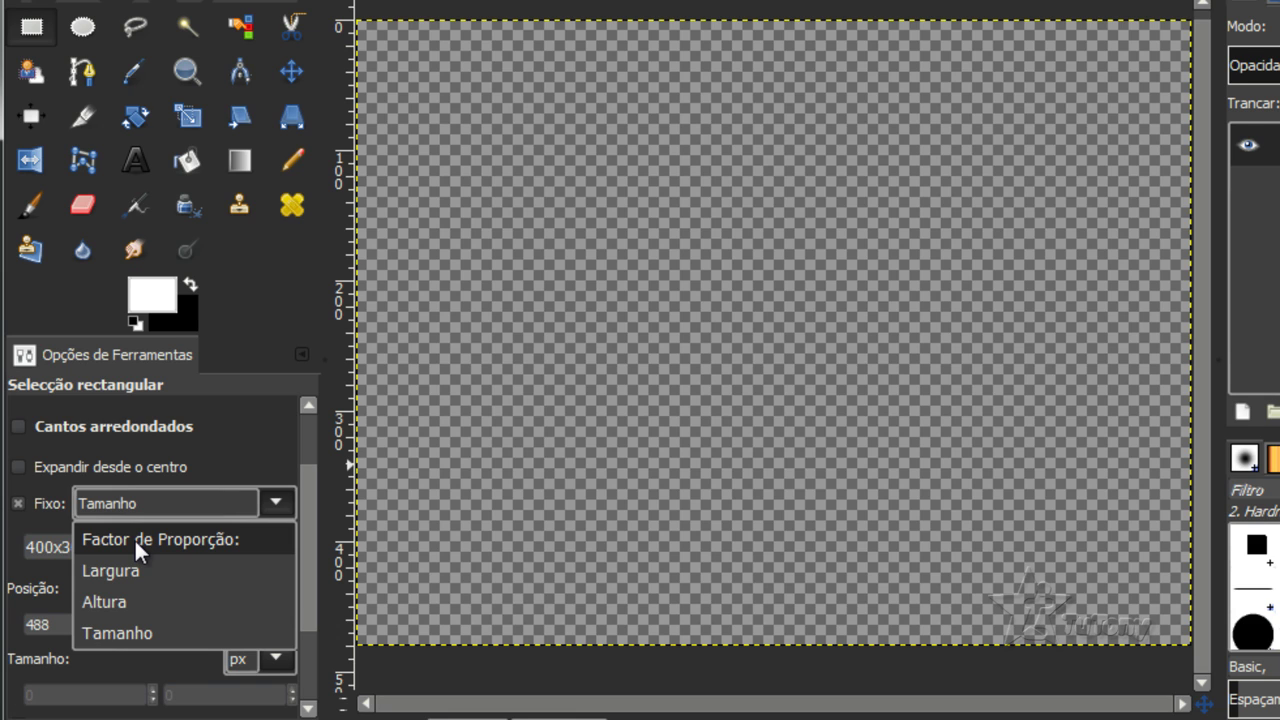
left_click(134, 538)
left_click_drag(654, 237, 974, 523)
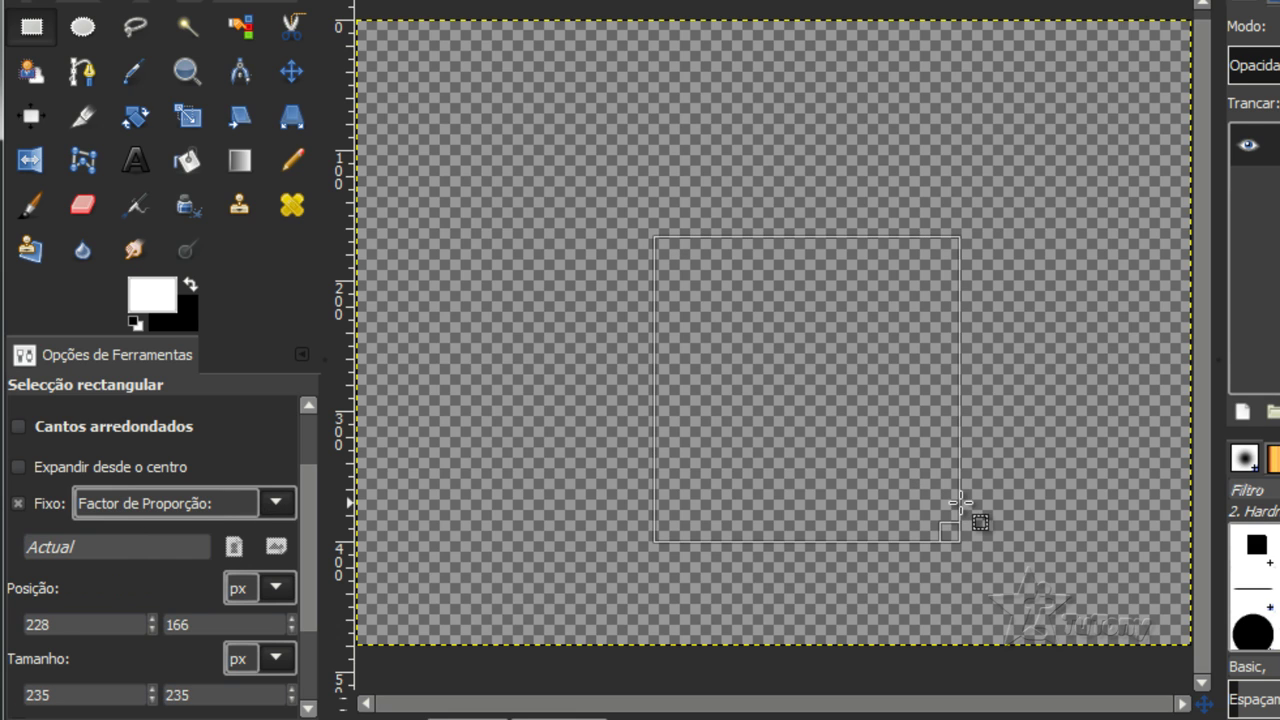
left_click_drag(820, 416, 770, 364)
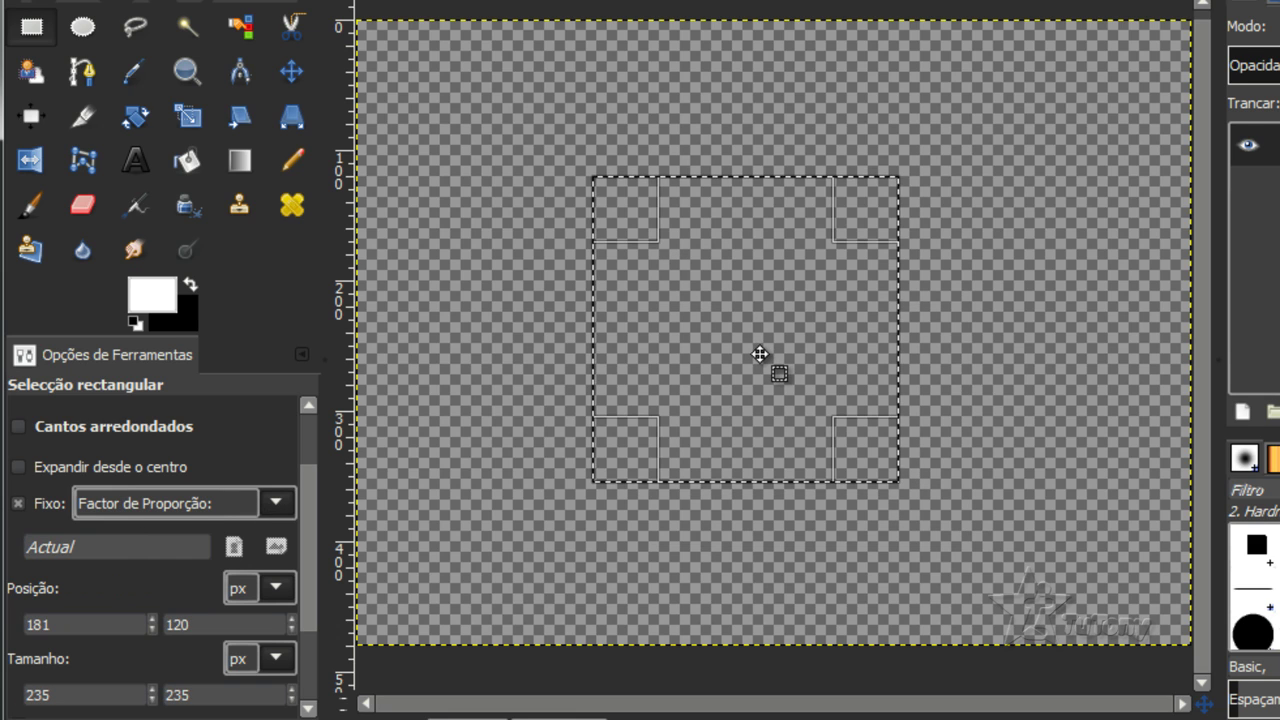
left_click(938, 329)
Switch the fixed option to a width of 100 px, make a 271 px high selection, and move it to position 189, 79.
left_click(170, 504)
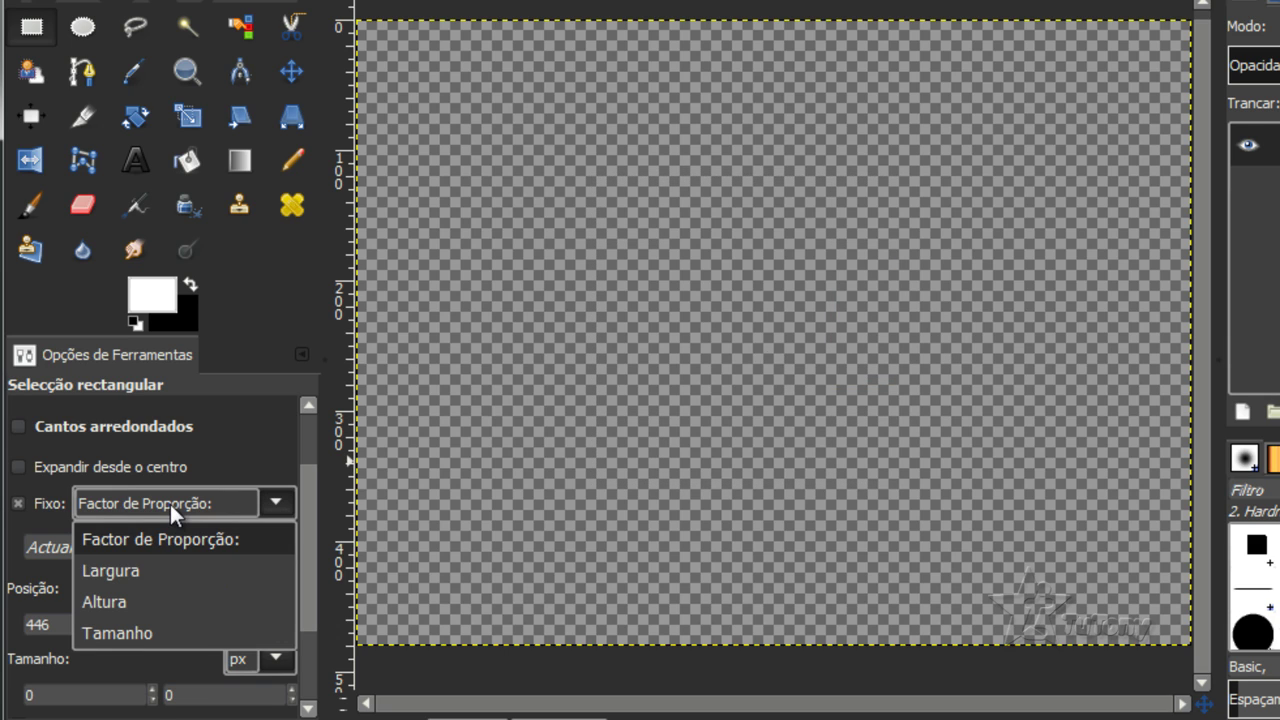
left_click(135, 569)
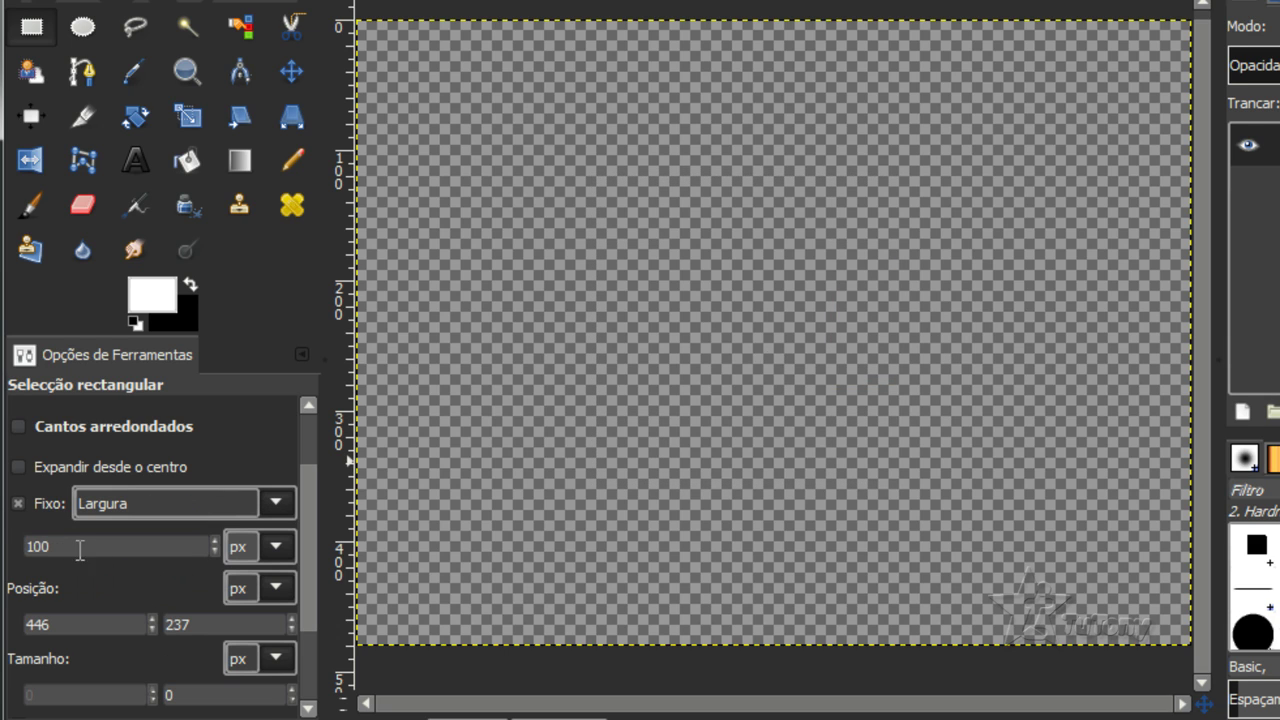
left_click_drag(551, 223, 874, 576)
left_click_drag(637, 419, 689, 319)
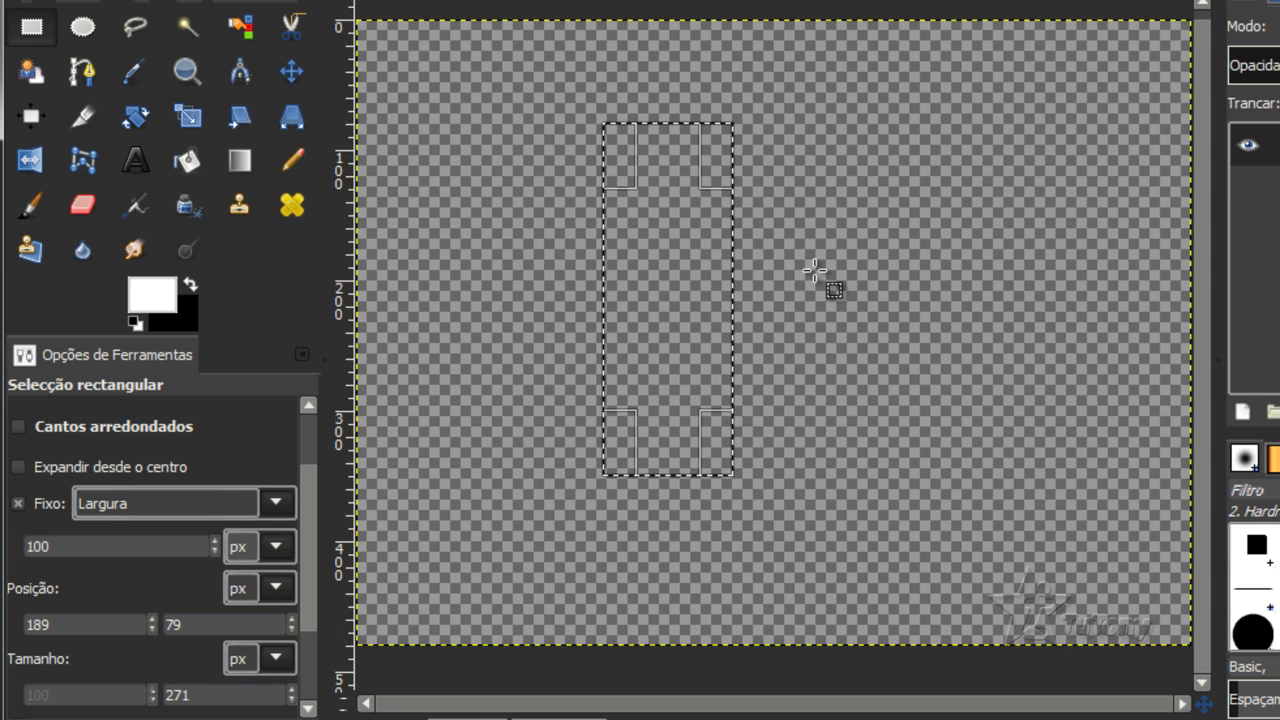
Make a taller 100 px wide selection, move it to position 300, 5, adjust its lower edge, and clear it.
left_click_drag(821, 118, 994, 660)
left_click_drag(823, 495, 815, 407)
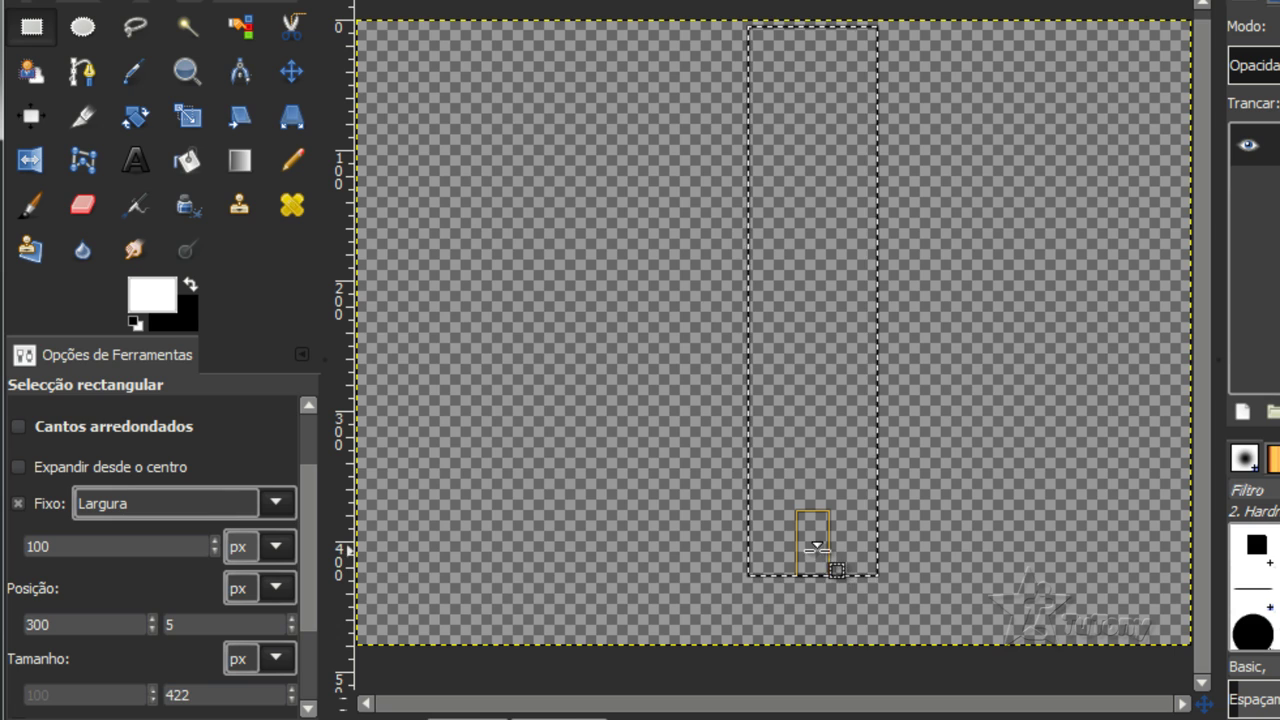
left_click_drag(812, 562, 858, 640)
left_click(925, 481)
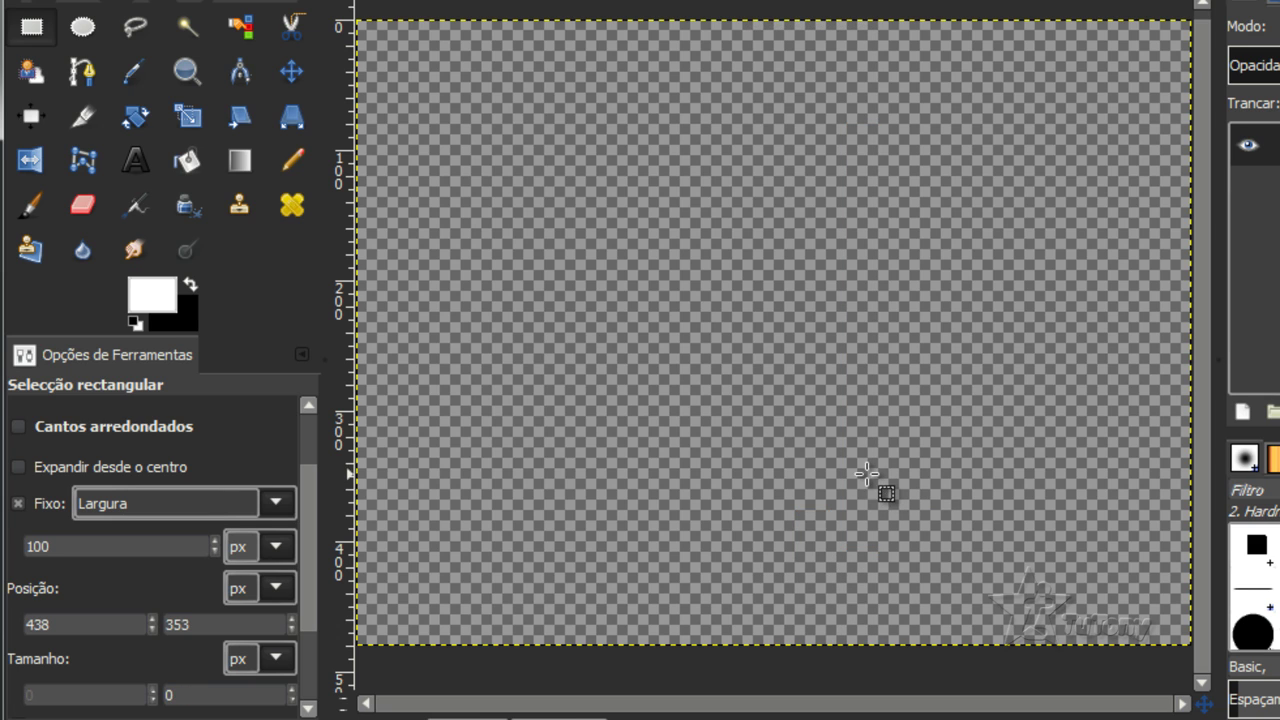
Make a 100 px wide selection starting at 93, 86 and shorten it to 307 px high.
left_click_drag(478, 132, 926, 663)
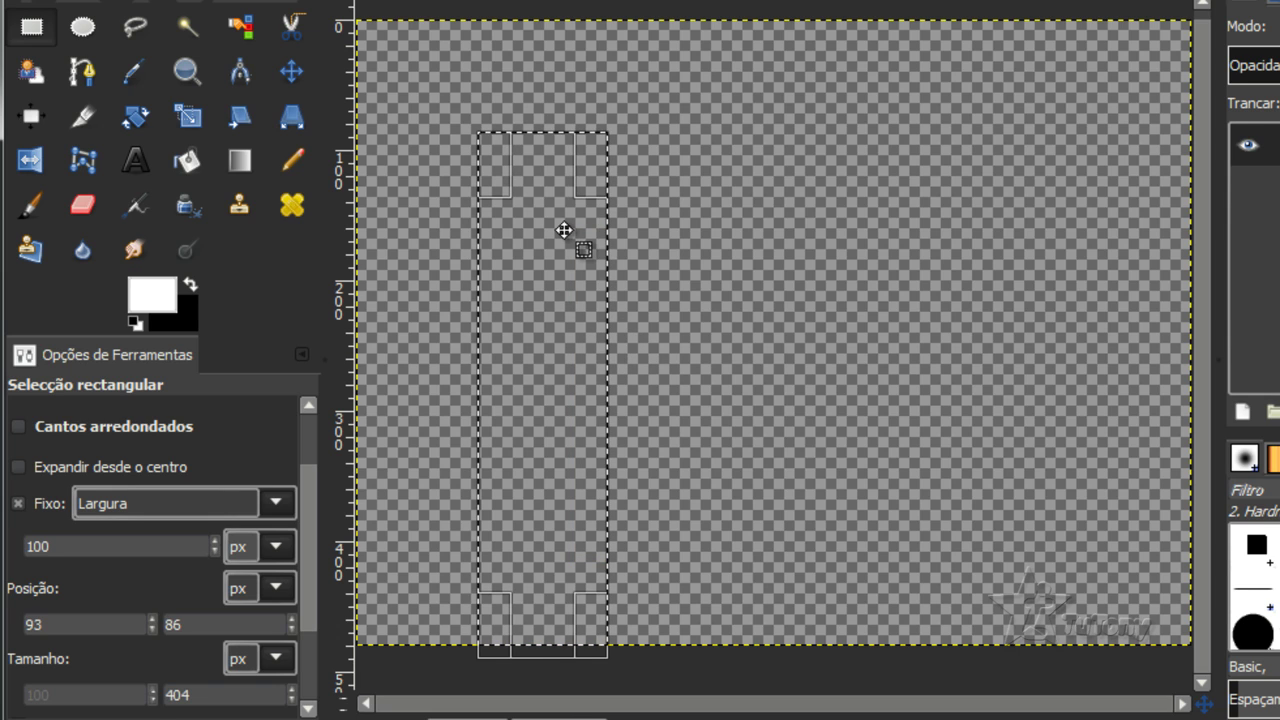
left_click_drag(545, 642, 538, 516)
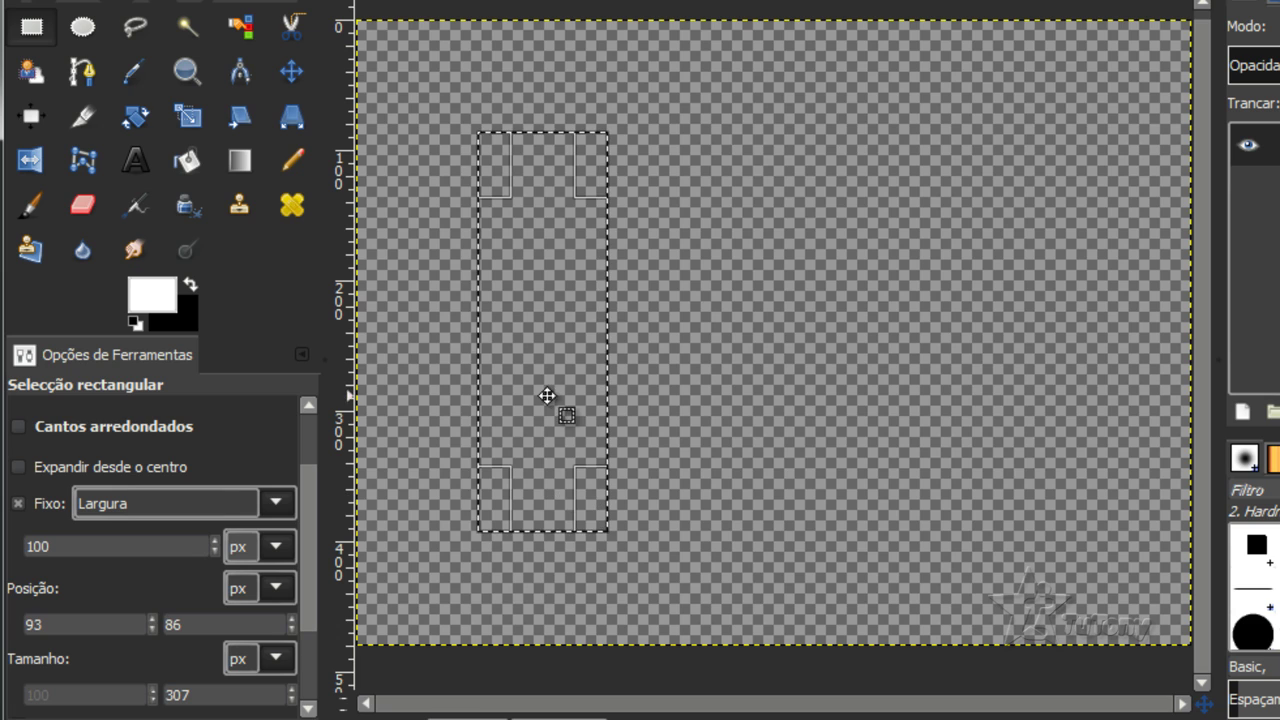
Switch the fixed option to a height of 100 px, make a new selection, widen it to 392 px, and clear it.
left_click(182, 505)
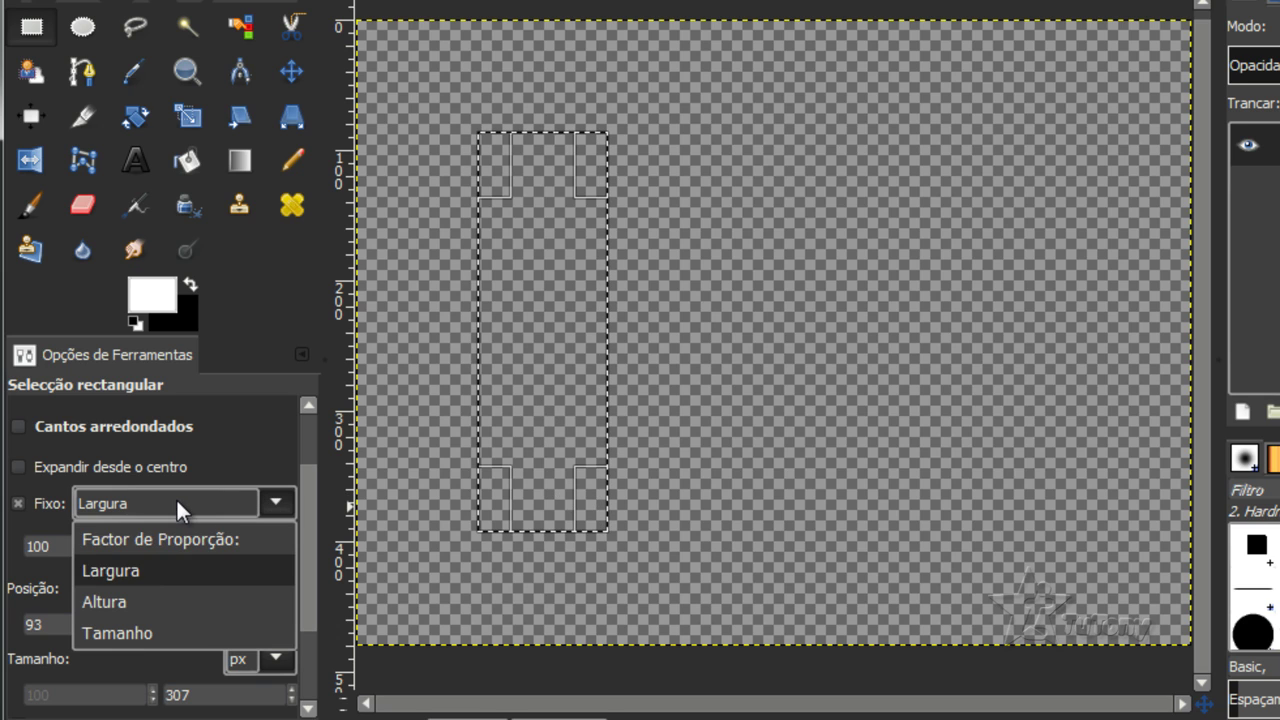
left_click(130, 599)
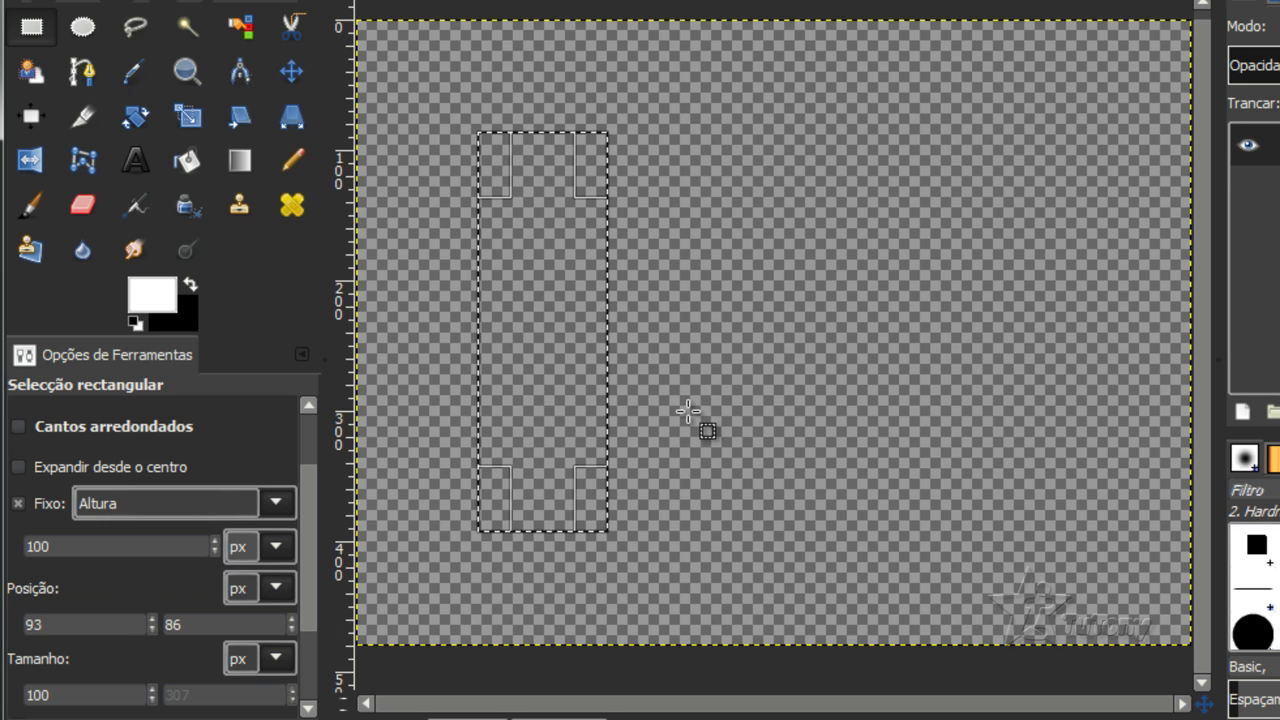
left_click_drag(756, 154, 1069, 290)
left_click_drag(815, 265, 766, 263)
left_click_drag(849, 220, 736, 221)
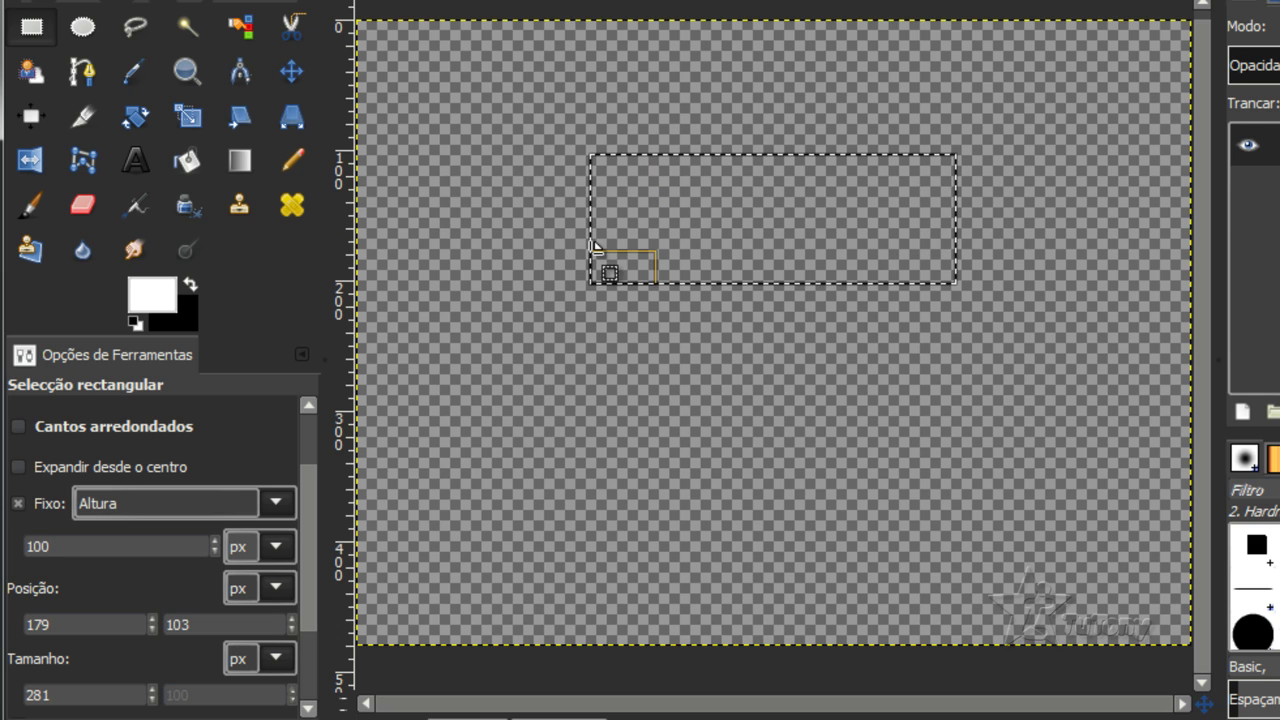
left_click_drag(954, 229, 1100, 227)
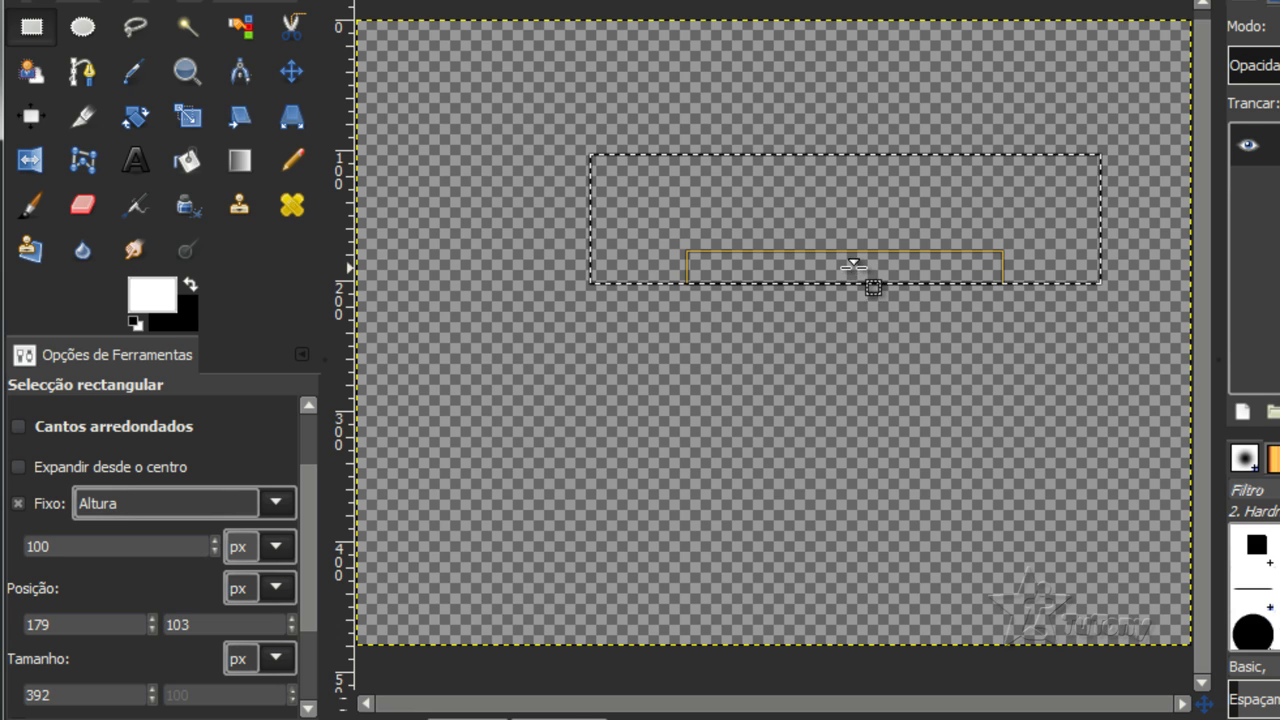
left_click(655, 446)
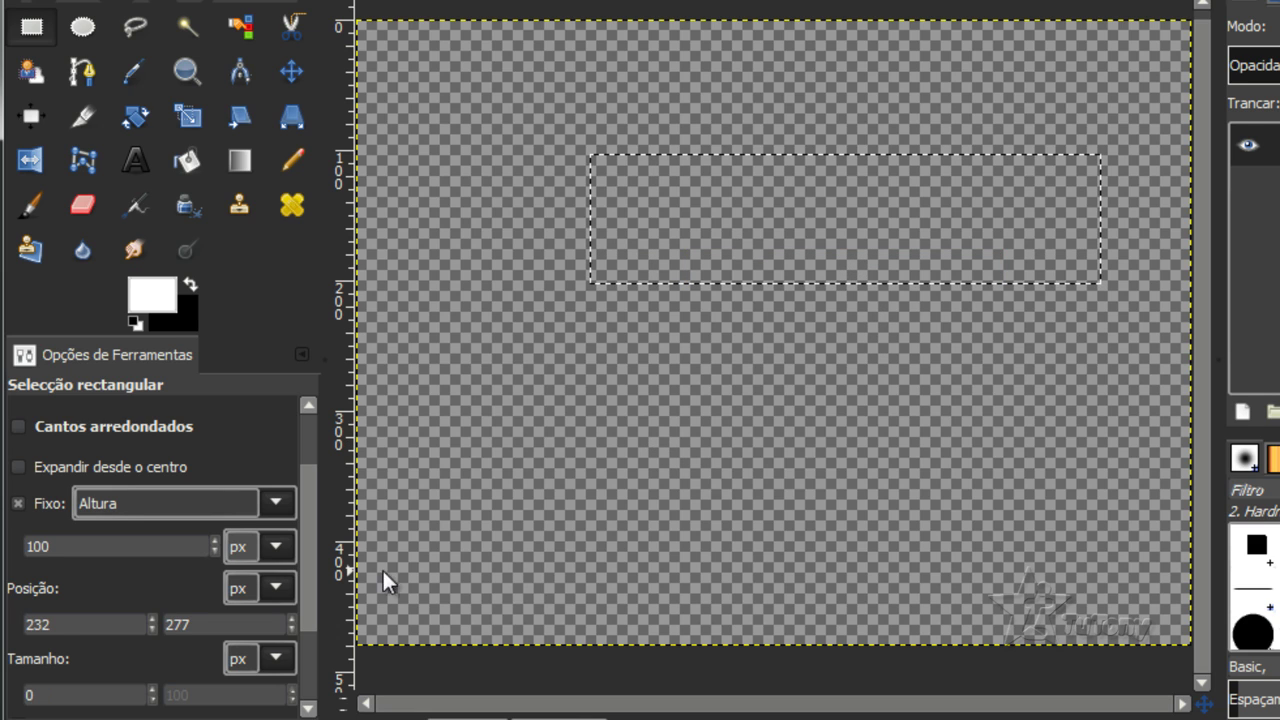
Switch the fixed option to a size of 400x300, place that selection on the canvas, and move it to position 122, 65.
left_click(116, 499)
left_click(137, 634)
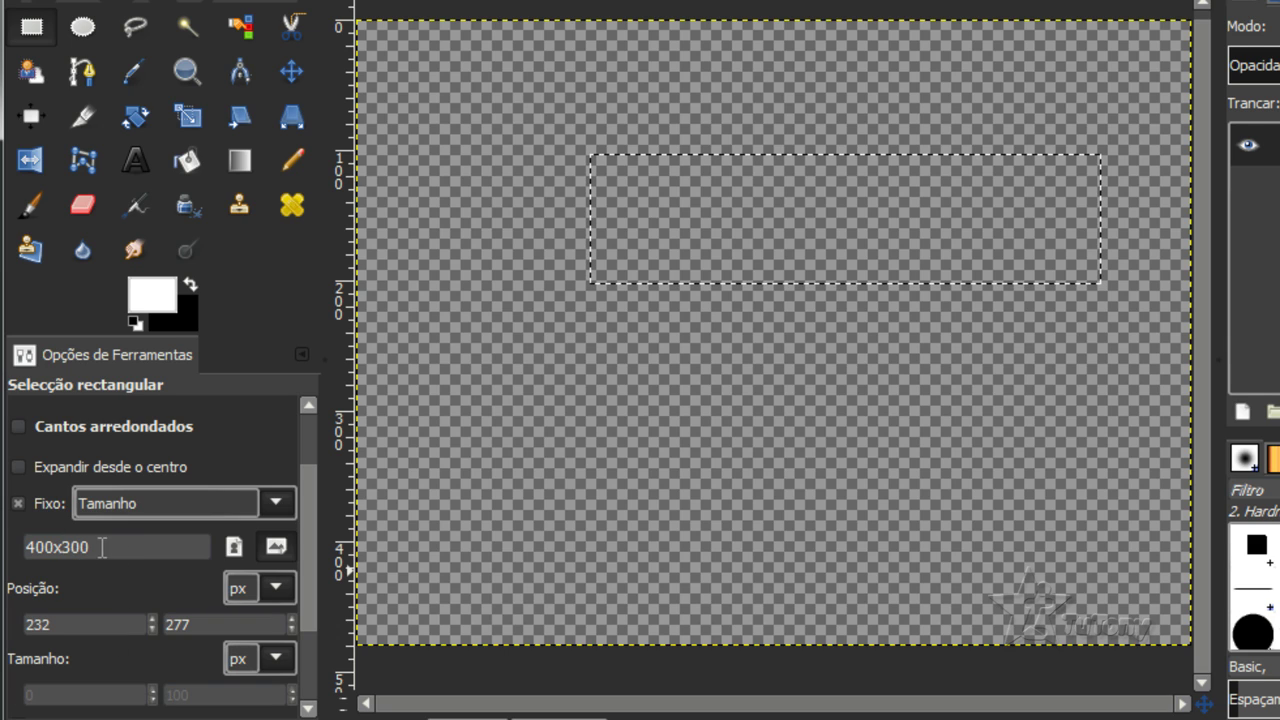
left_click_drag(102, 547, 13, 555)
left_click(700, 455)
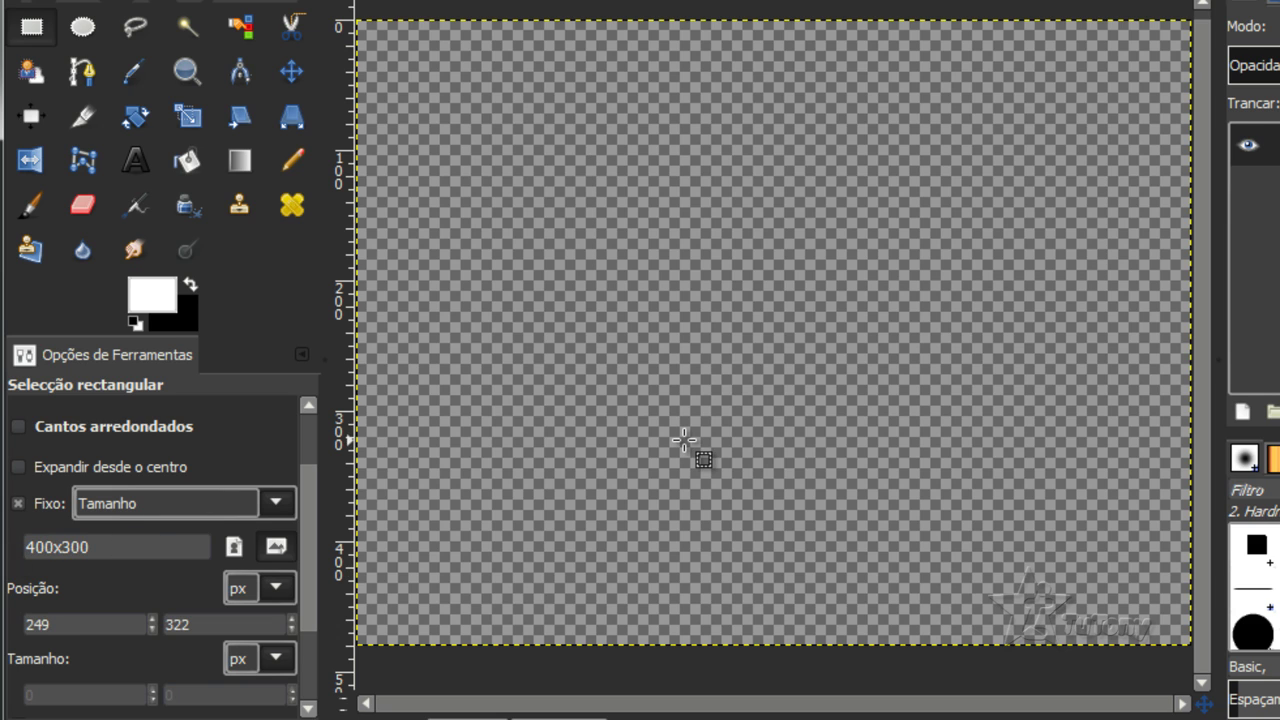
left_click(720, 297)
left_click_drag(694, 299, 726, 383)
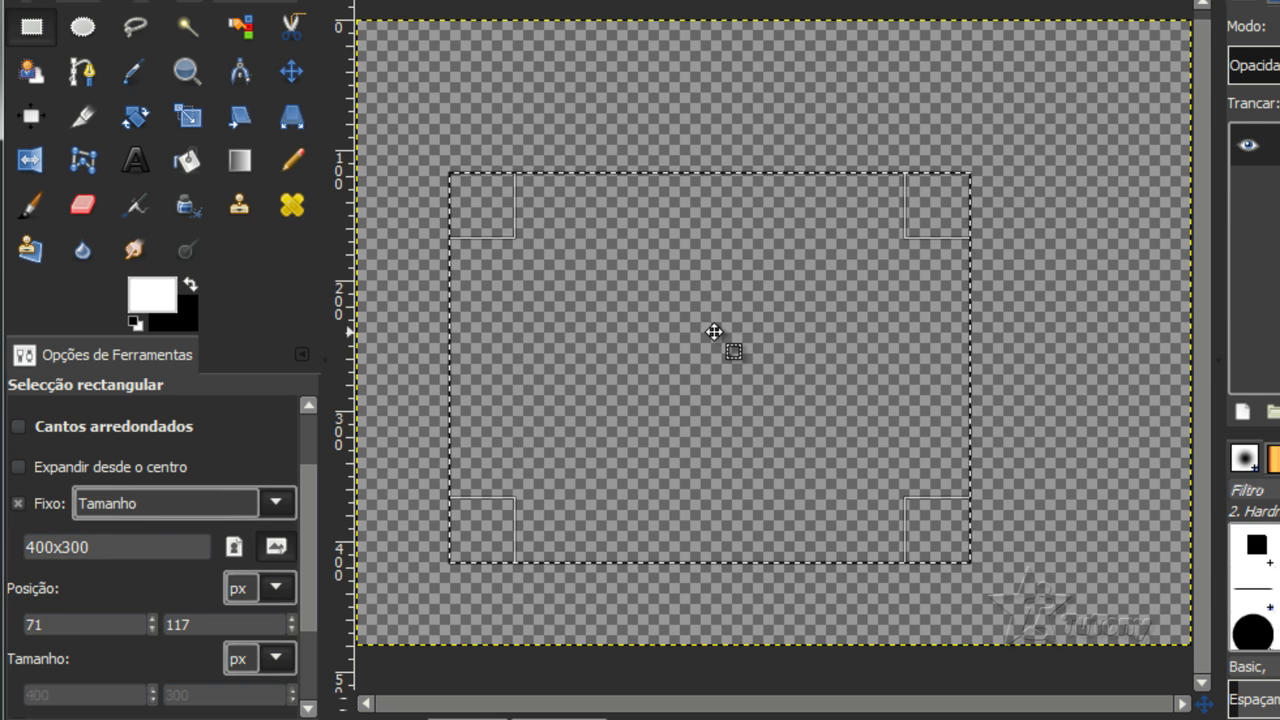
left_click_drag(720, 334, 774, 271)
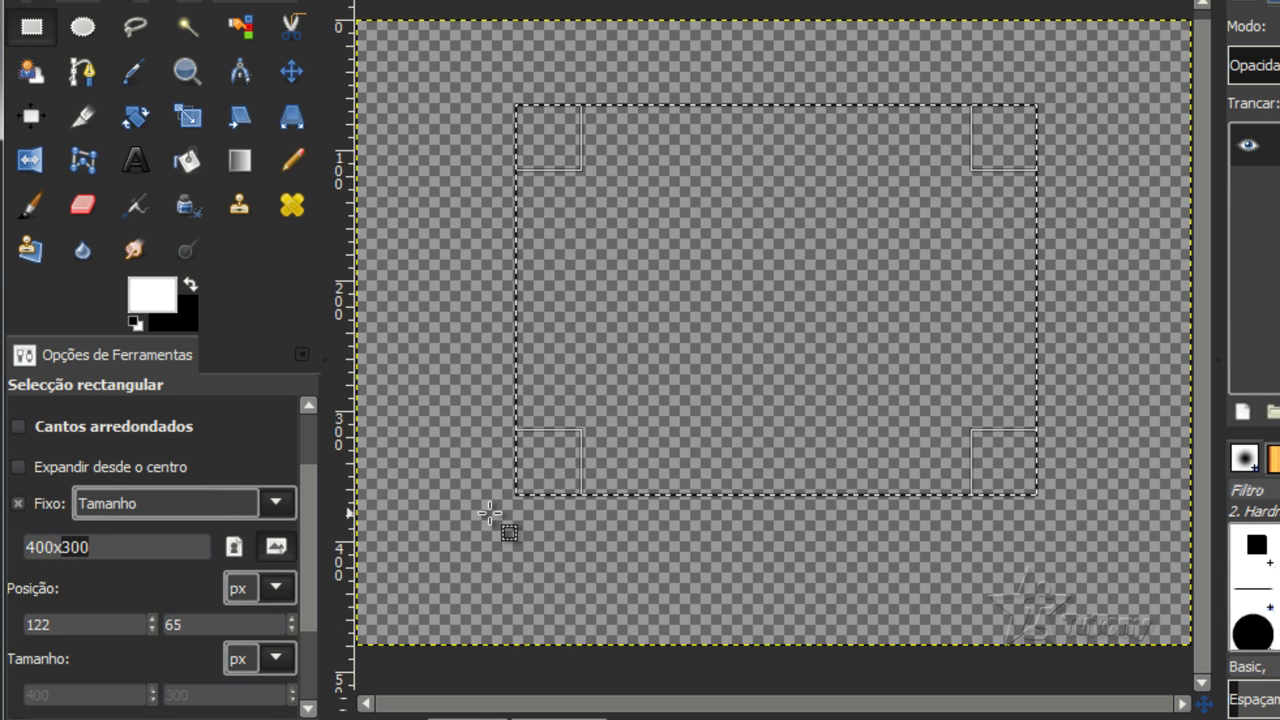
Move the fixed-size selection to the canvas origin at 0, 0 and switch it to the 300x400 portrait orientation.
left_click_drag(701, 257, 538, 302)
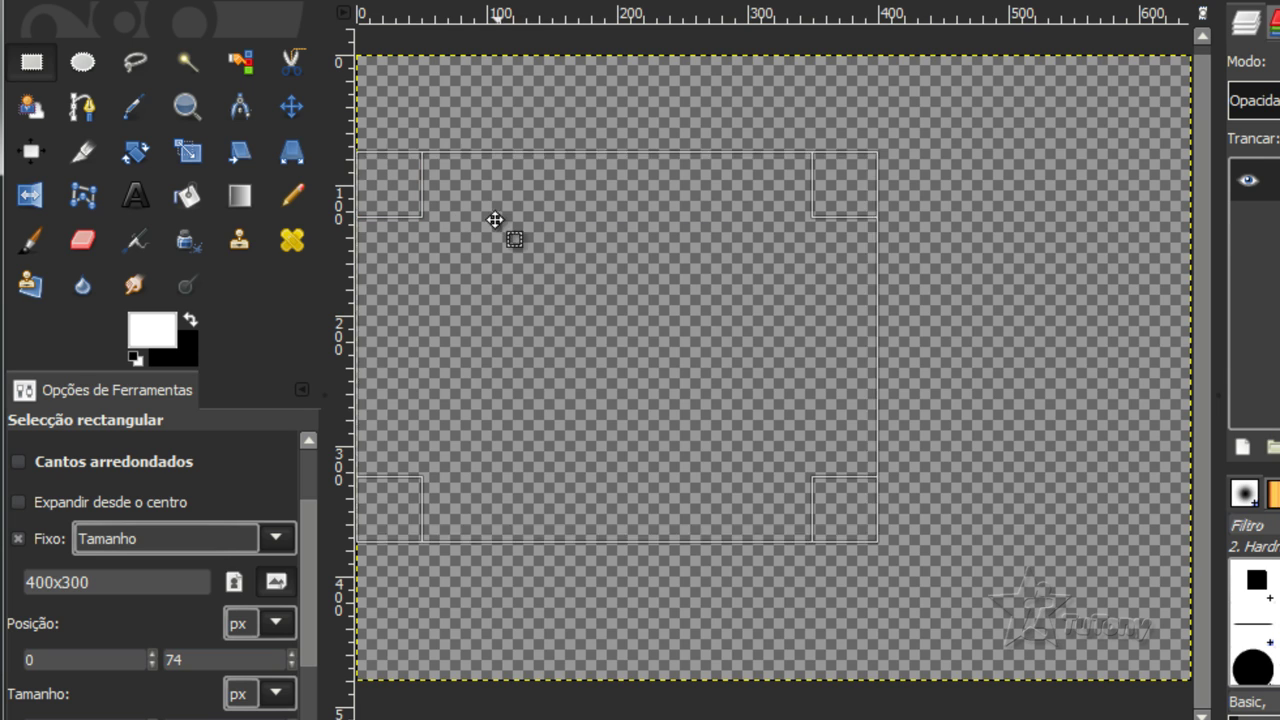
left_click_drag(547, 268, 547, 170)
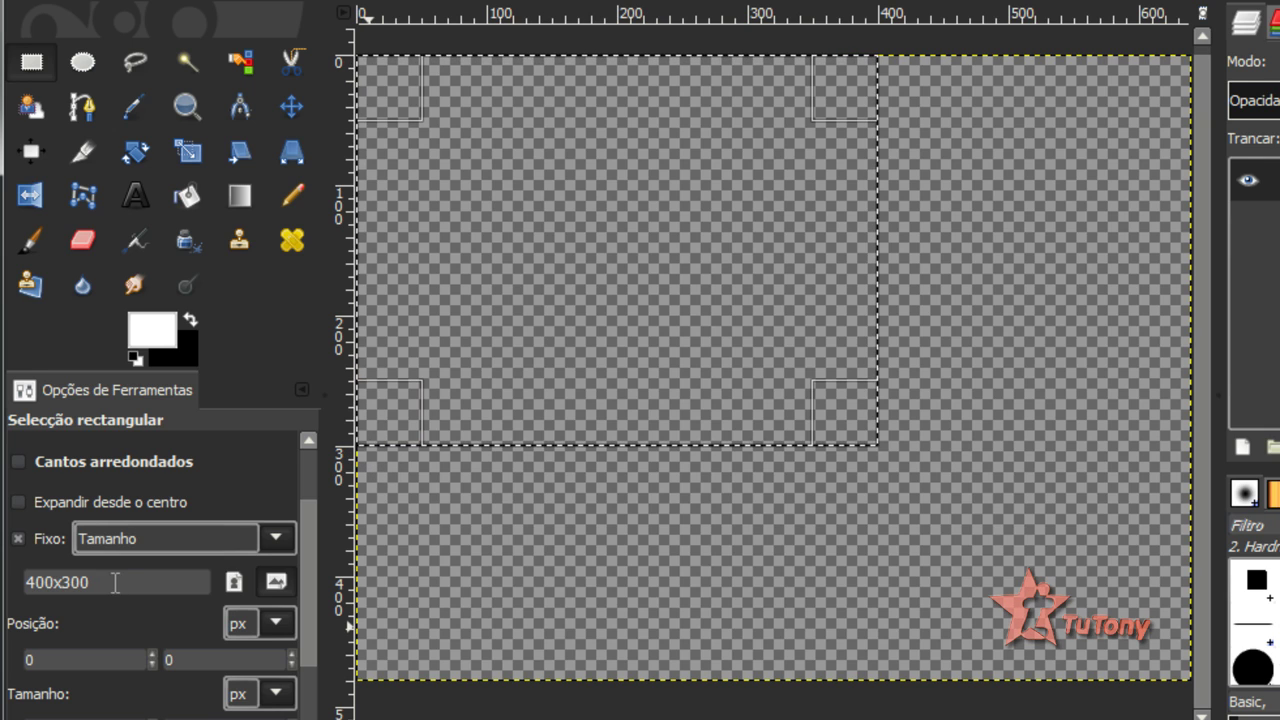
left_click(237, 585)
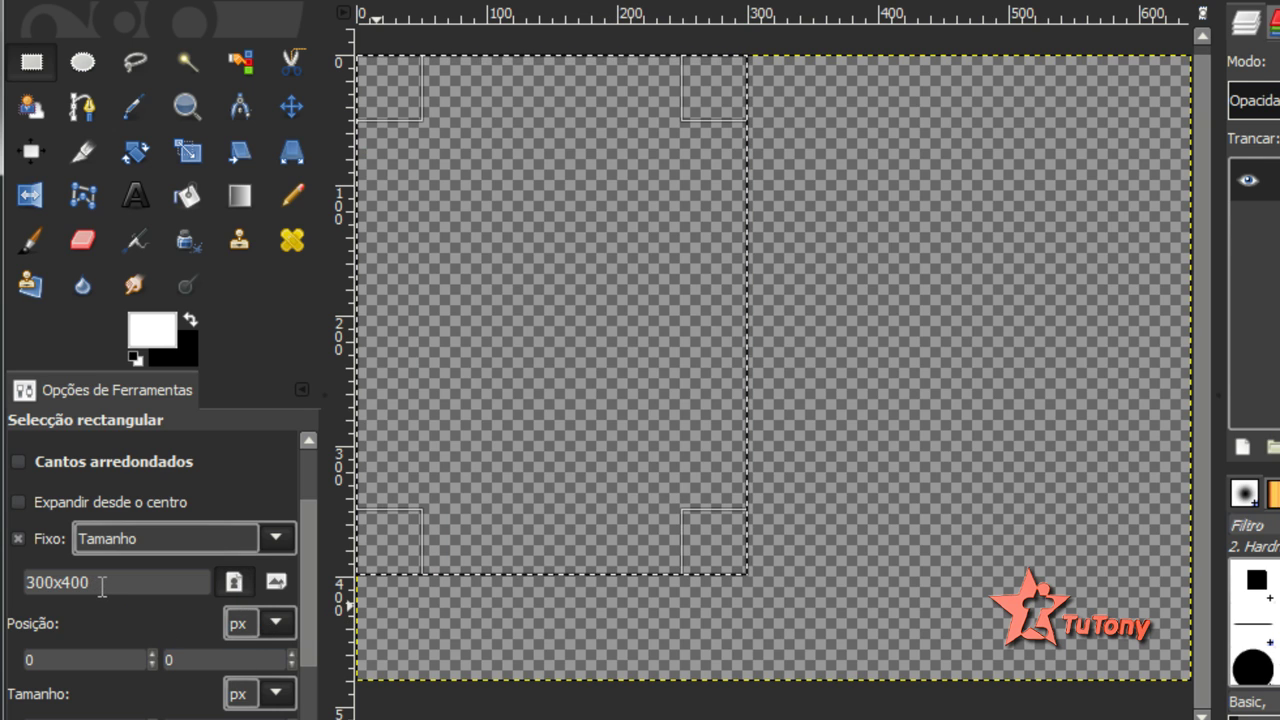
Switch the fixed option to aspect ratio and shift the selection's X position to 4 px.
left_click(177, 537)
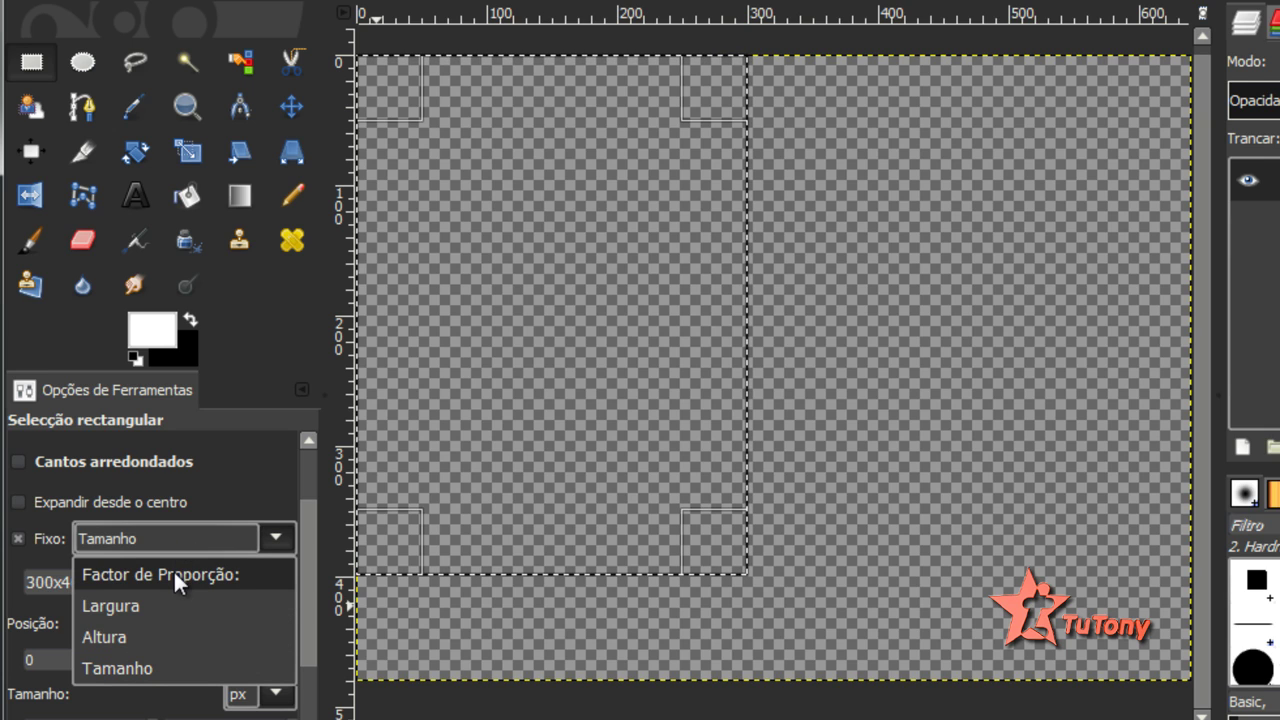
left_click(173, 572)
left_click_drag(311, 582, 312, 643)
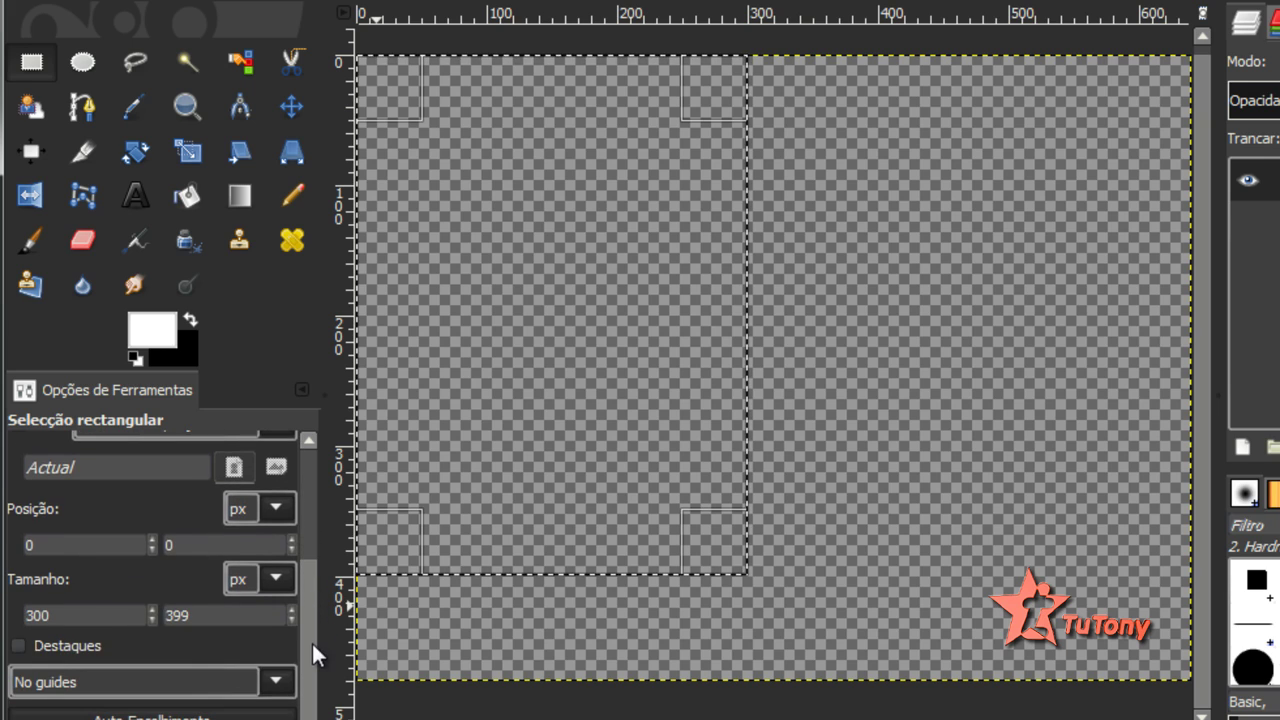
left_click(151, 539)
left_click(151, 539)
left_click(151, 539)
left_click(151, 539)
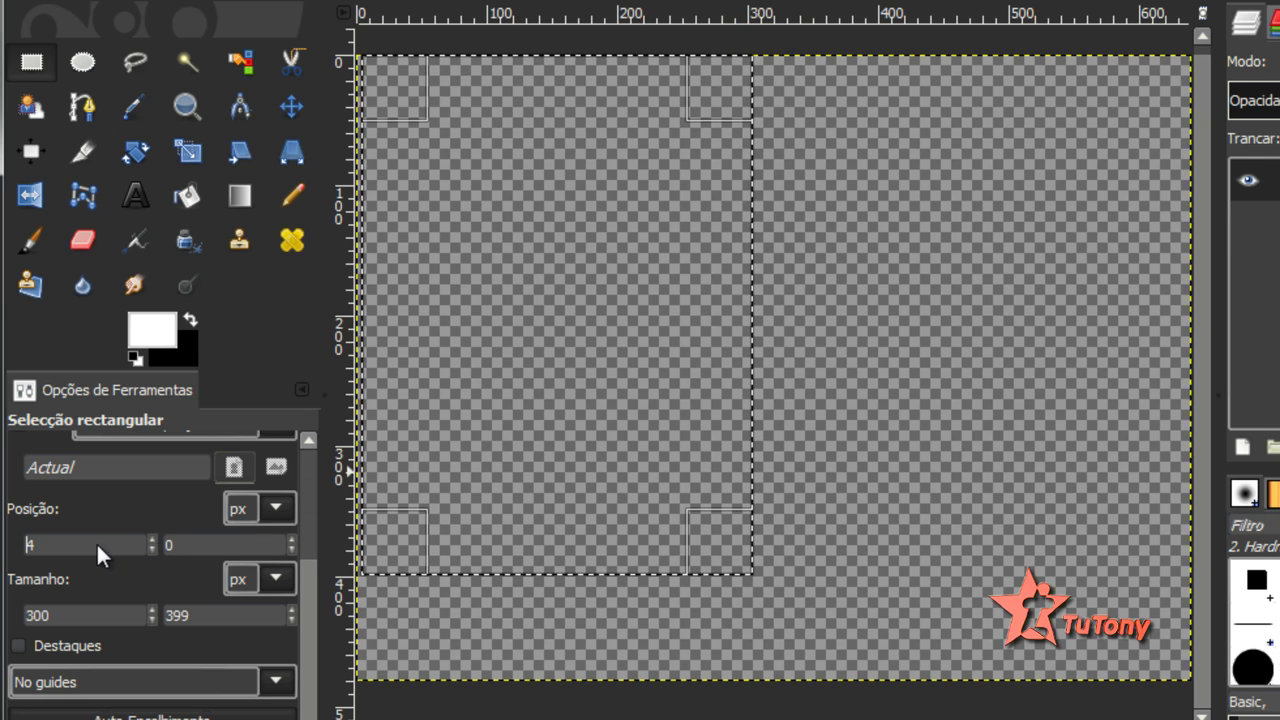
Set the selection's position to X 50 and Y 50 px.
left_click(59, 540)
key("BackSpace")
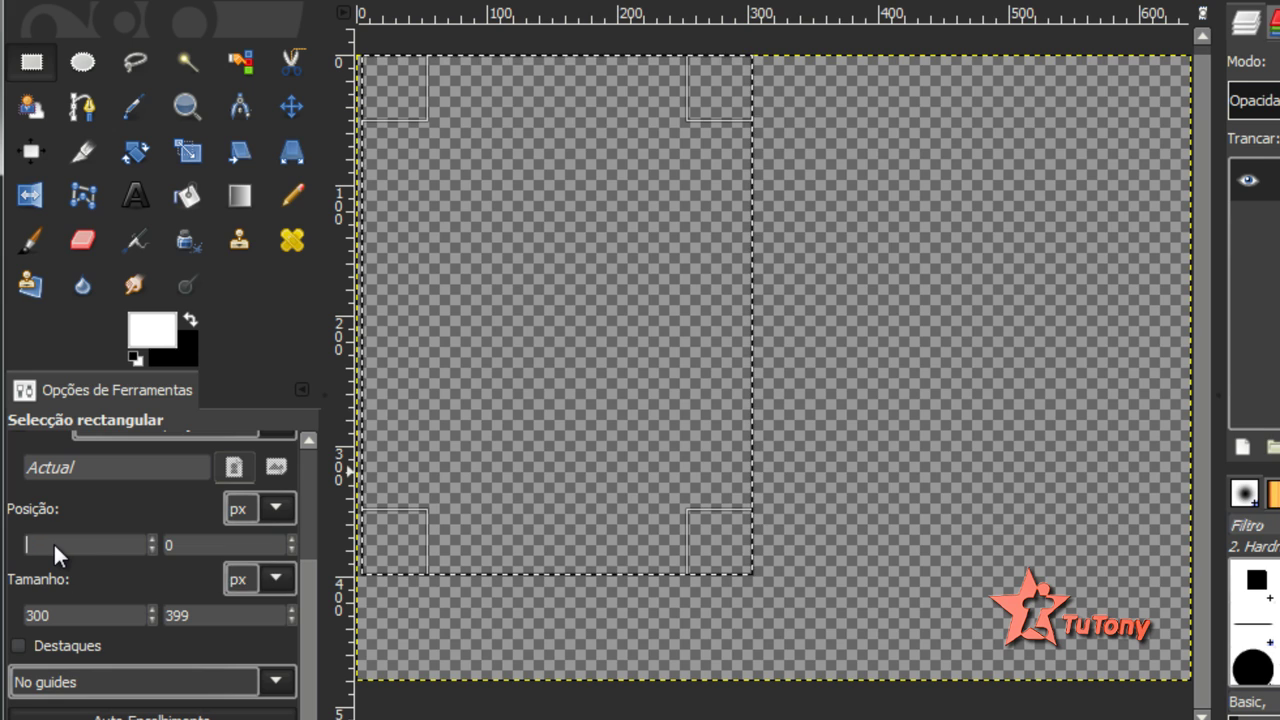
type("50")
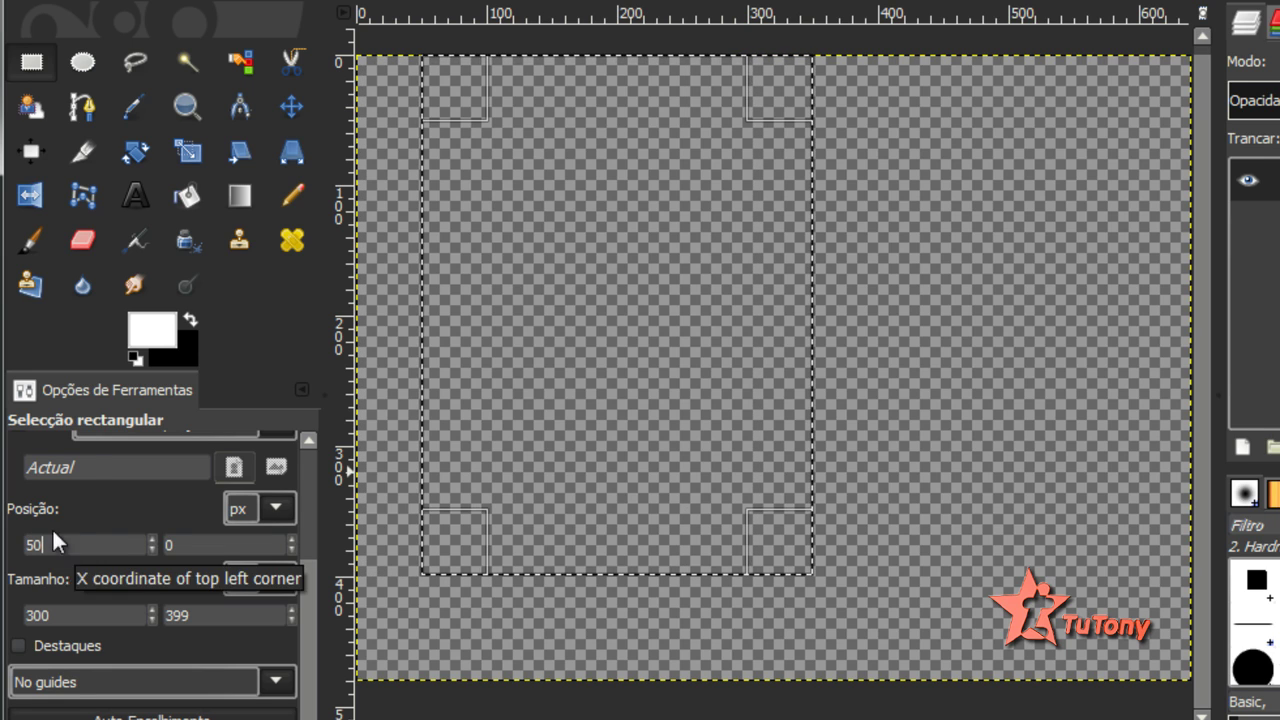
left_click(200, 544)
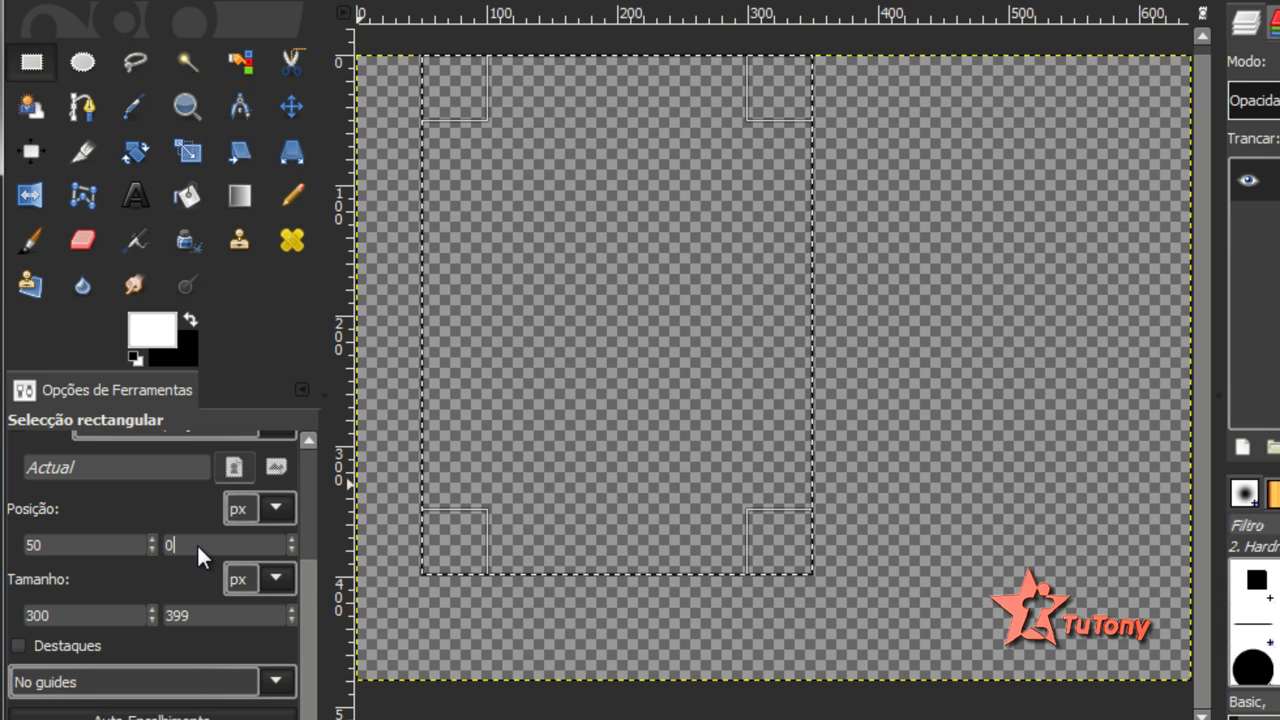
key("BackSpace")
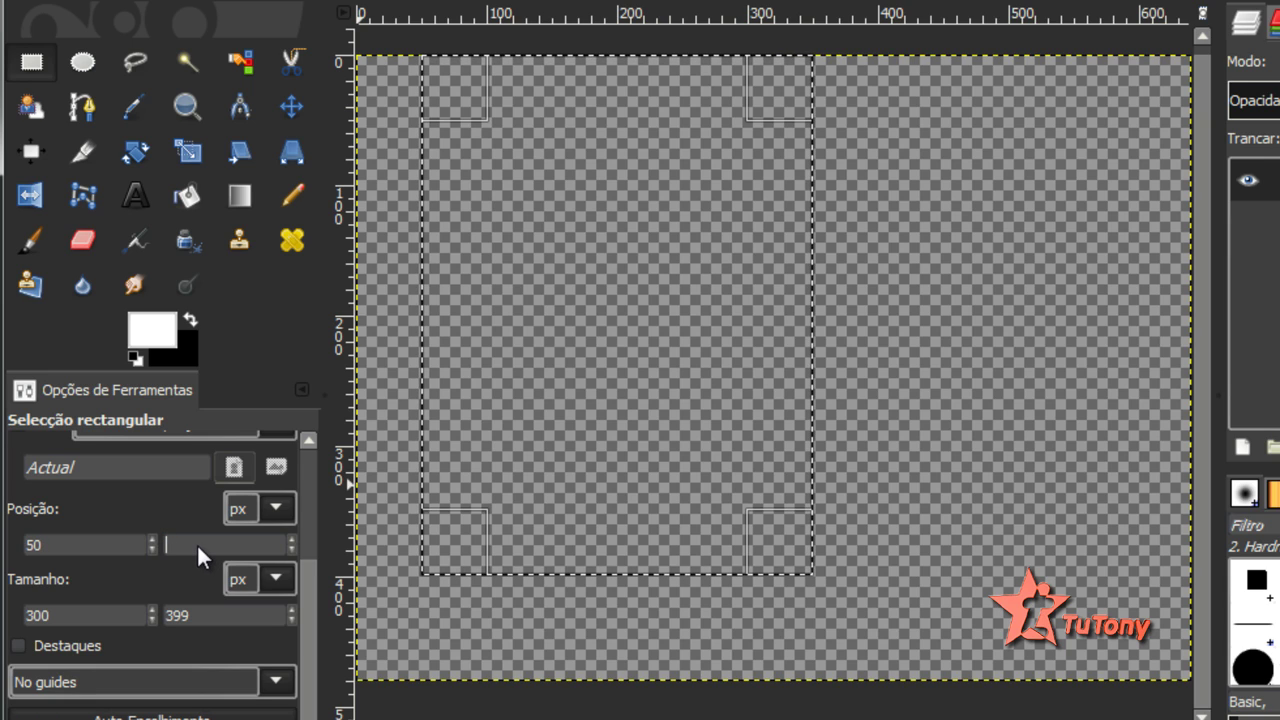
type("50")
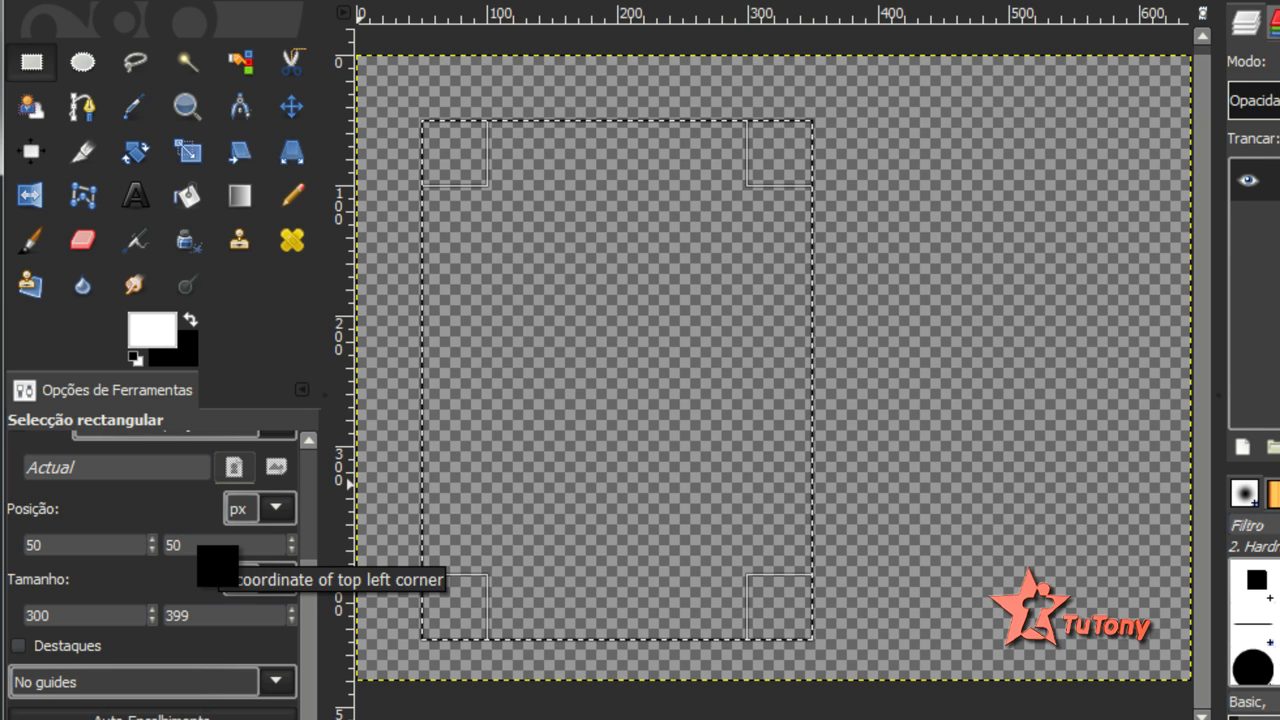
Reset the selection's position to X 0 and Y 0 px.
key("BackSpace")
key("BackSpace")
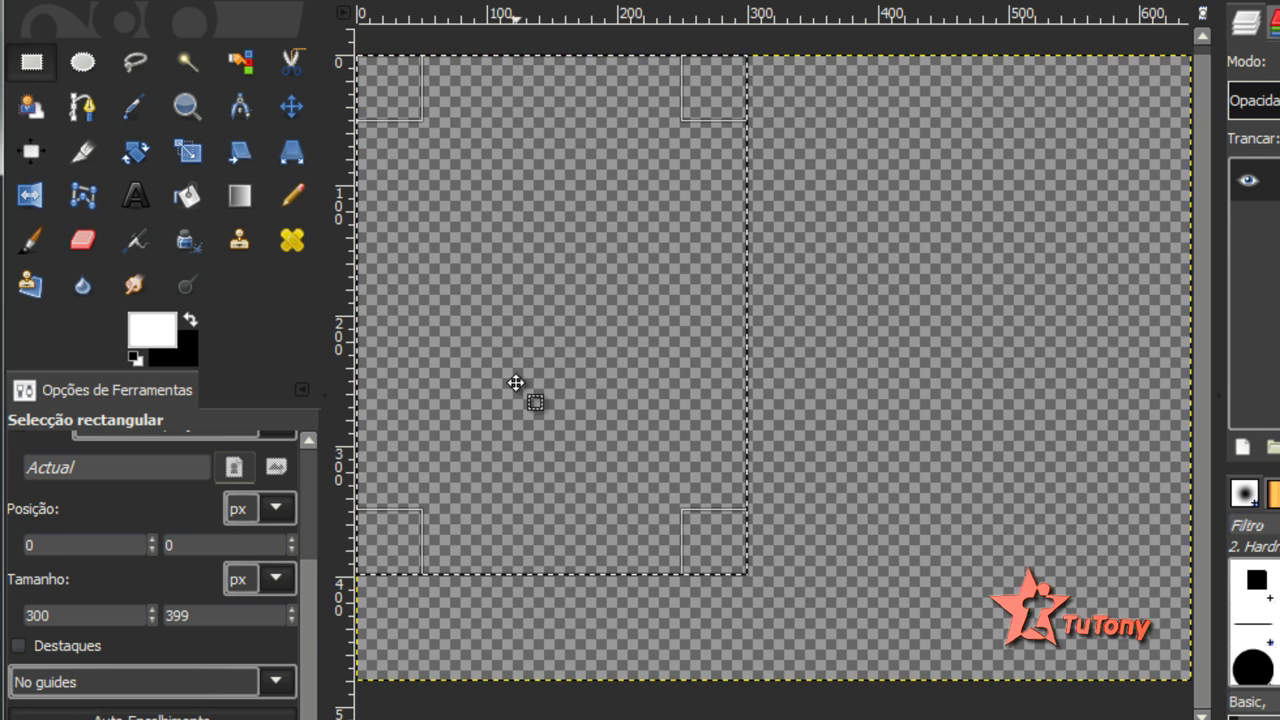
Clear the portrait selection and make a 307 × 307 px square selection at position 157, 112.
scroll(306, 599, "down", 1)
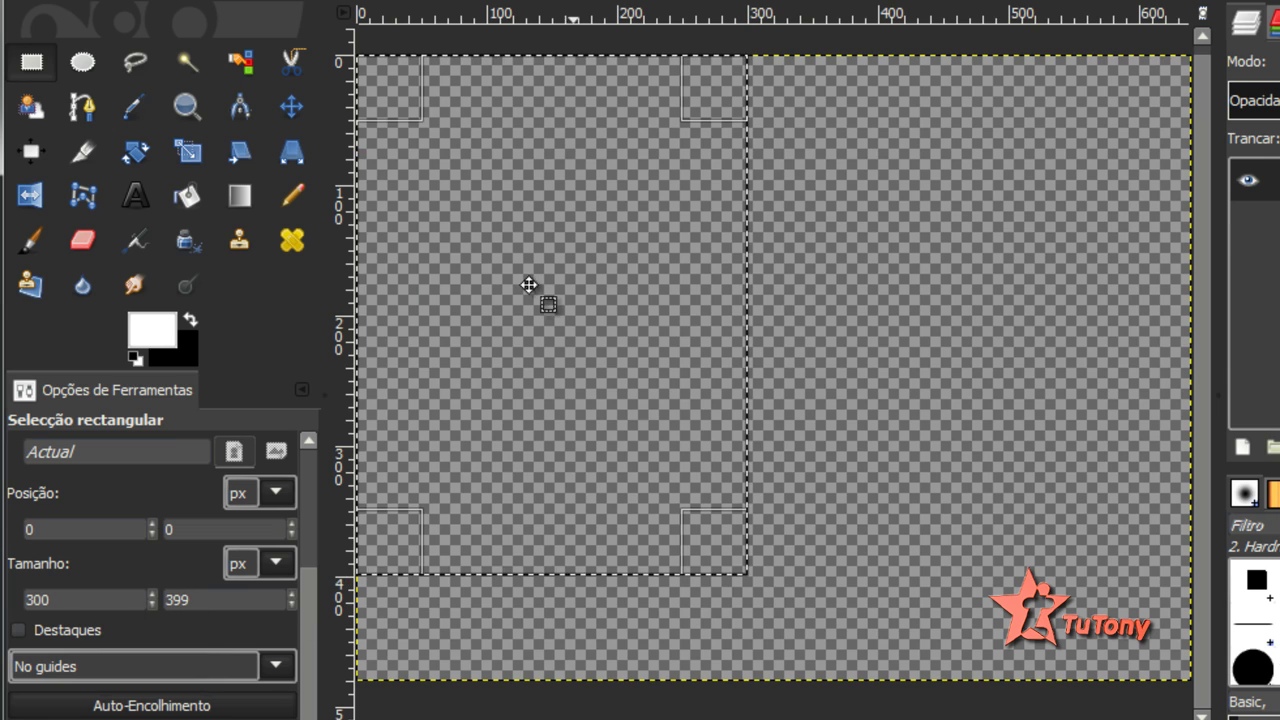
left_click(630, 404)
left_click_drag(562, 202, 688, 327)
left_click_drag(862, 388, 963, 600)
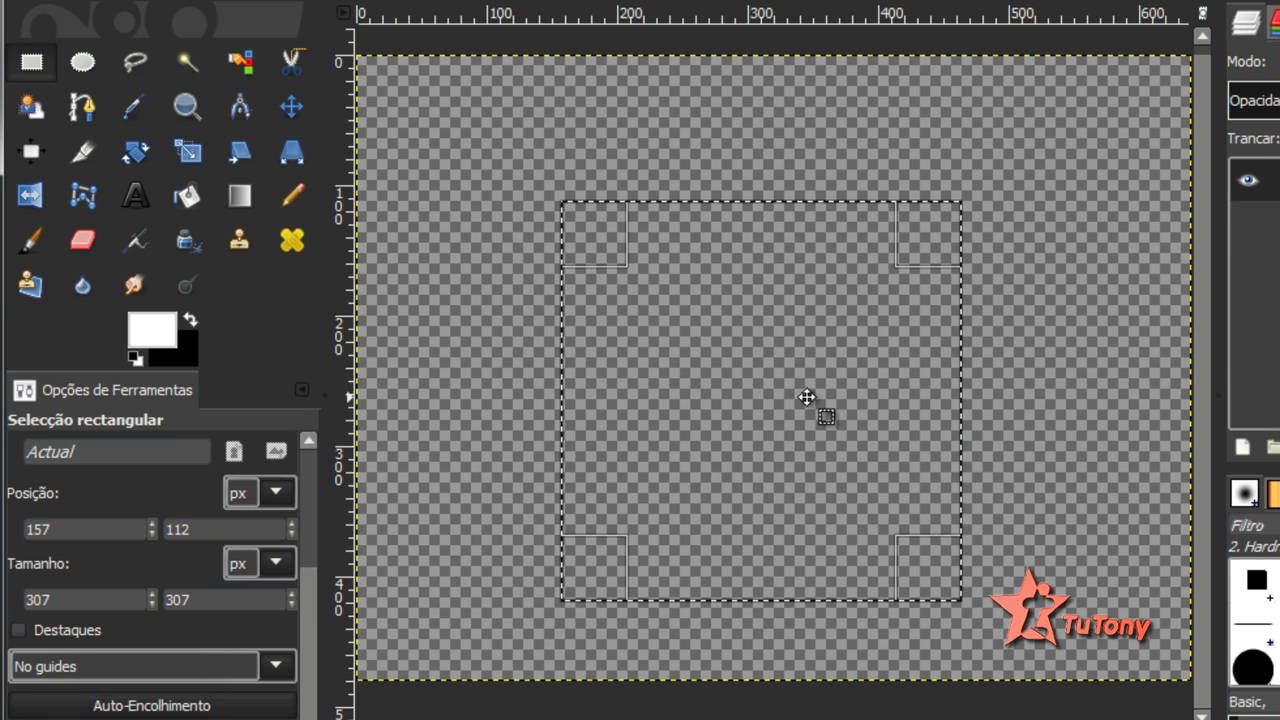
Move the square selection and resize it from its upper-right corner to 288 × 288 px at position 167, 53.
left_click_drag(806, 400, 797, 354)
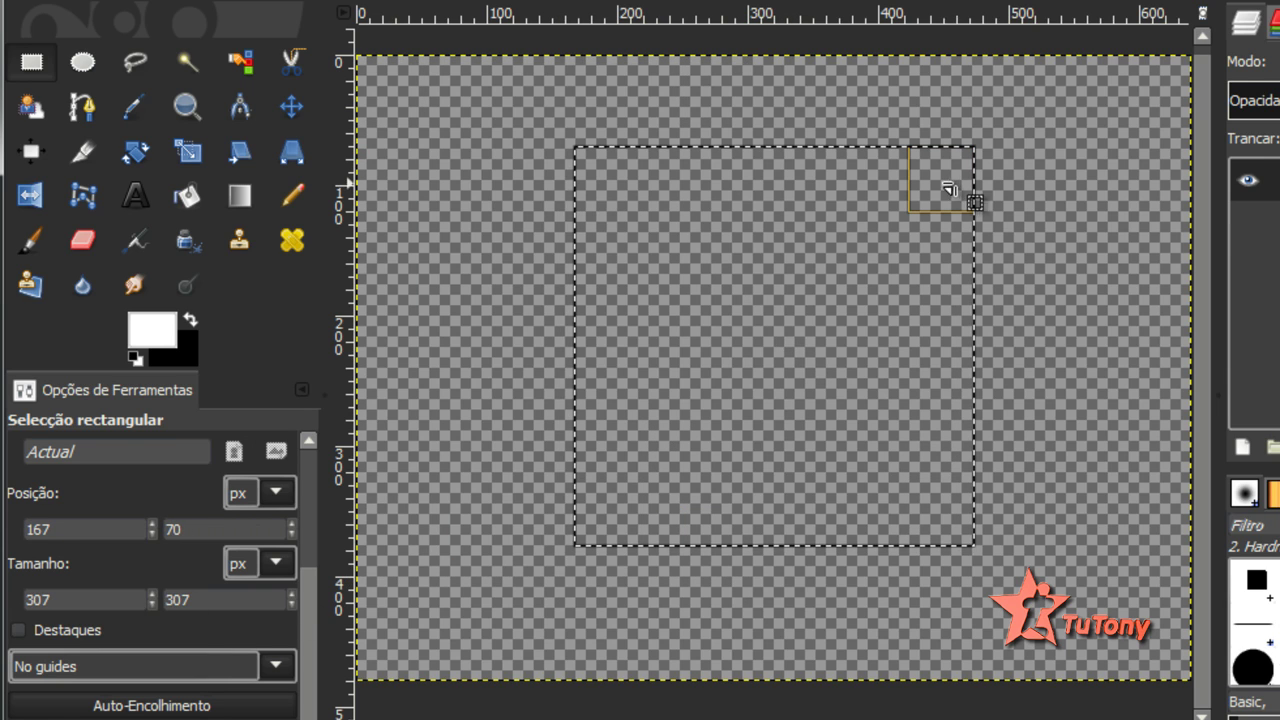
left_click_drag(949, 194, 1010, 200)
left_click_drag(997, 320, 894, 351)
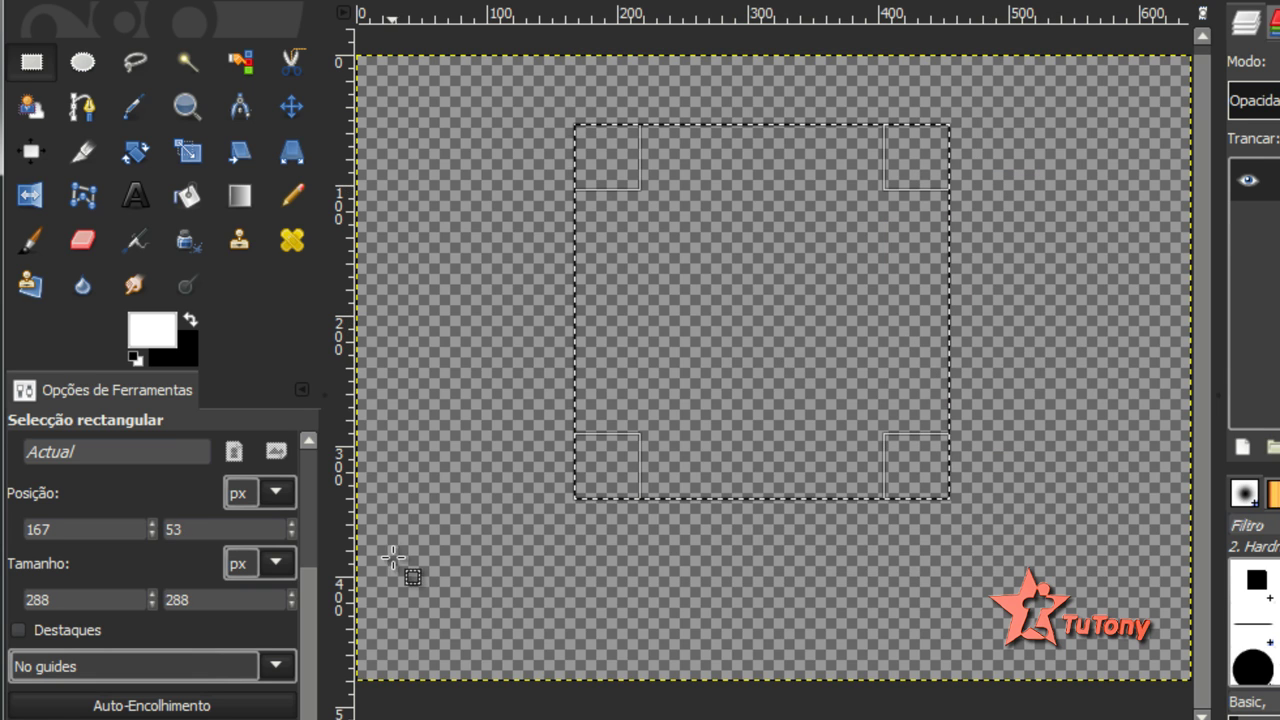
Turn off the fixed aspect ratio and replace the square with a 302 × 293 px selection at position 156, 73.
left_click_drag(313, 600, 306, 532)
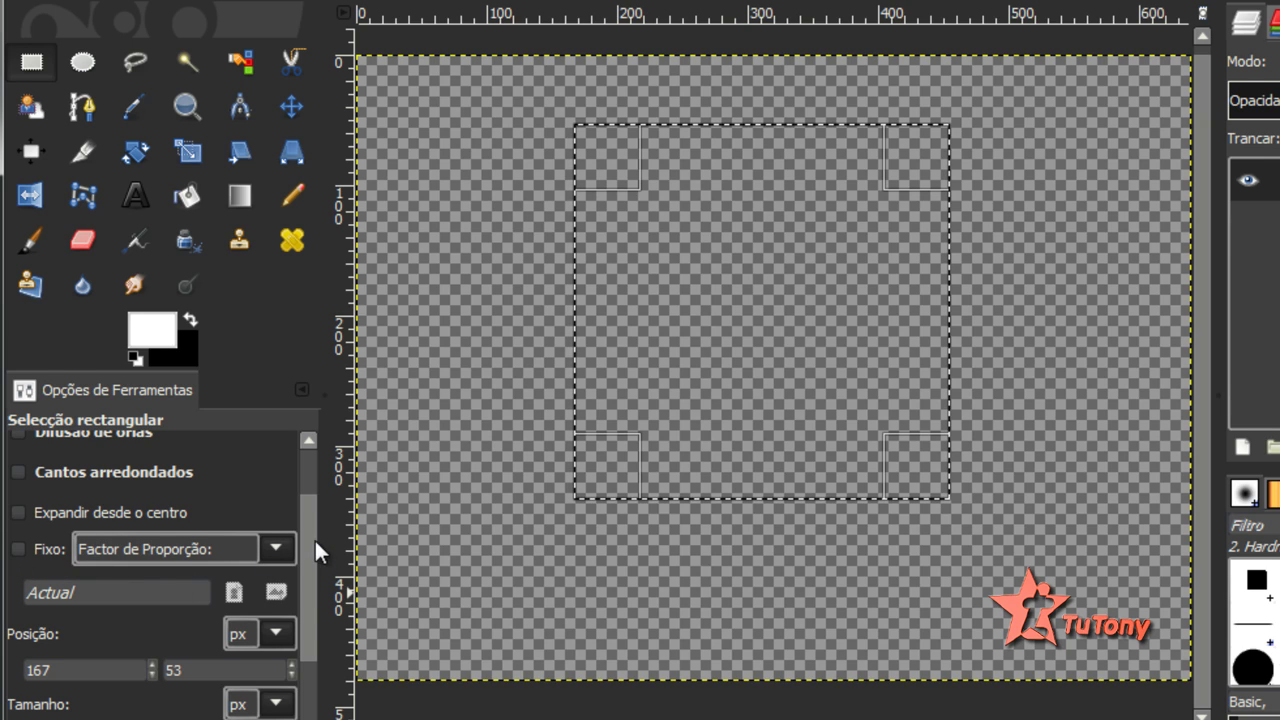
left_click_drag(314, 538, 305, 624)
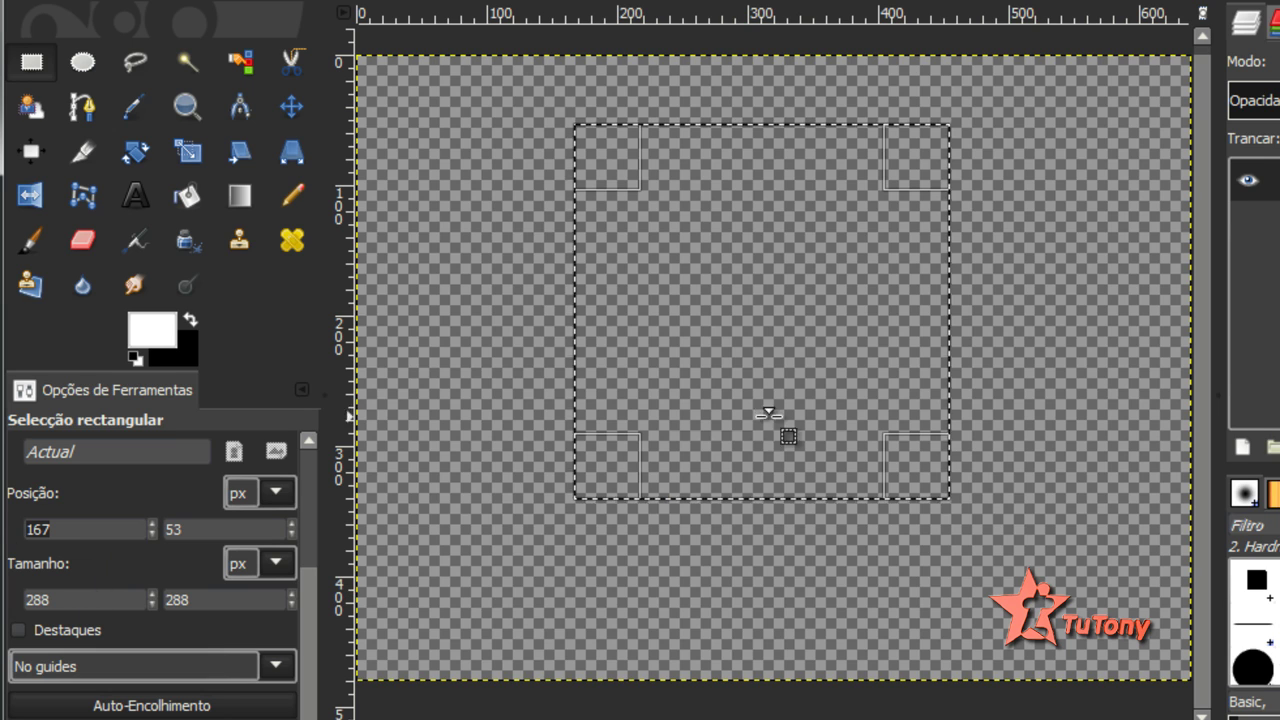
left_click(634, 246)
left_click_drag(598, 172, 992, 555)
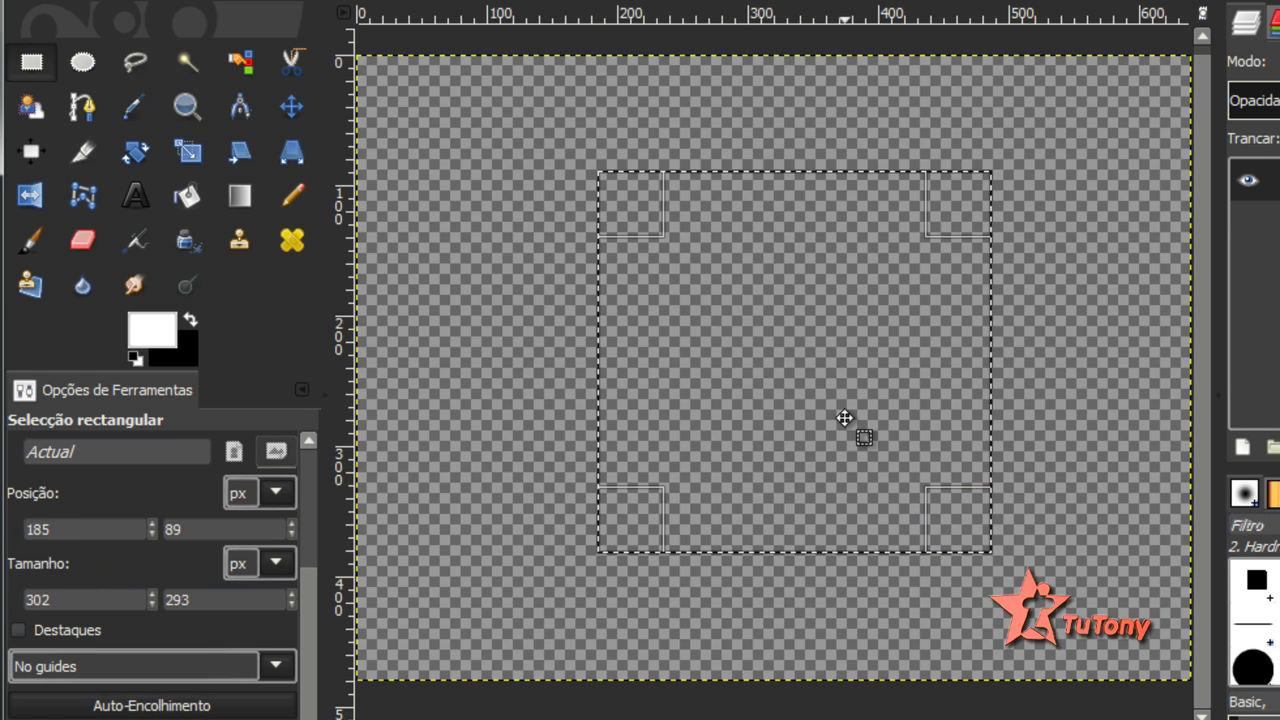
left_click_drag(818, 387, 780, 366)
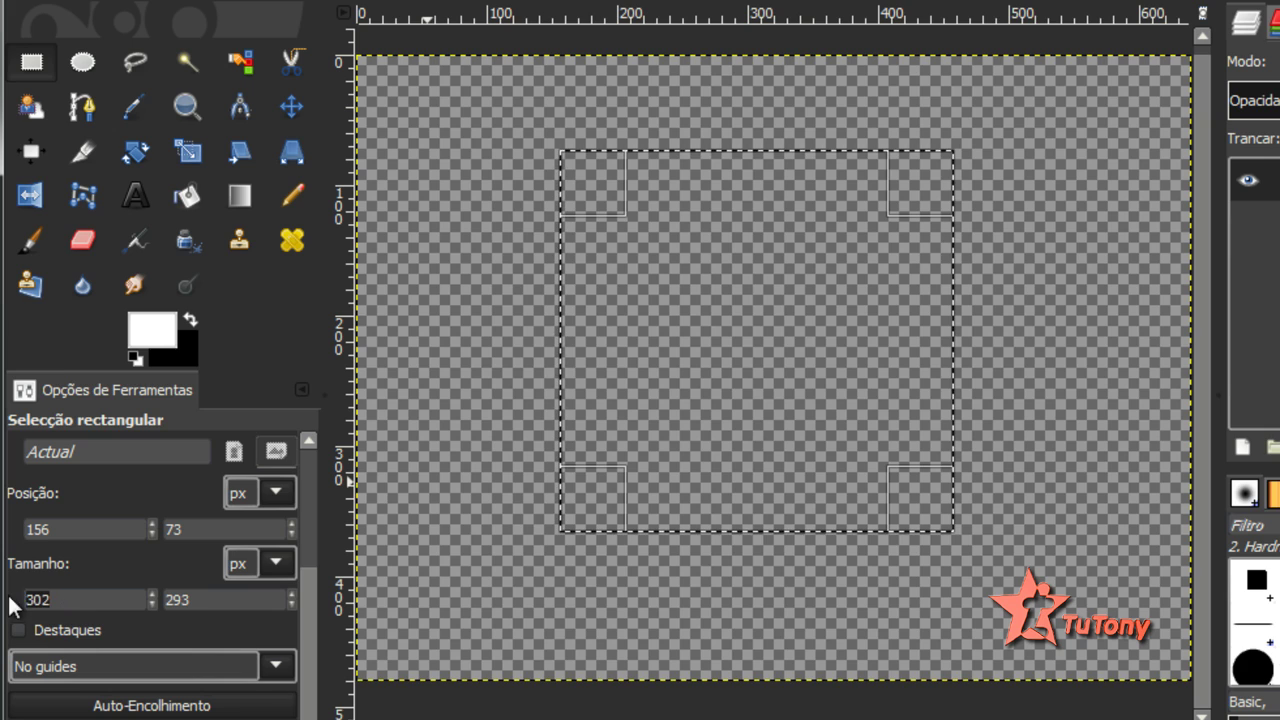
Set the selection's size to 200 × 300 px, move it to position 221, 77, and confirm it.
type("2")
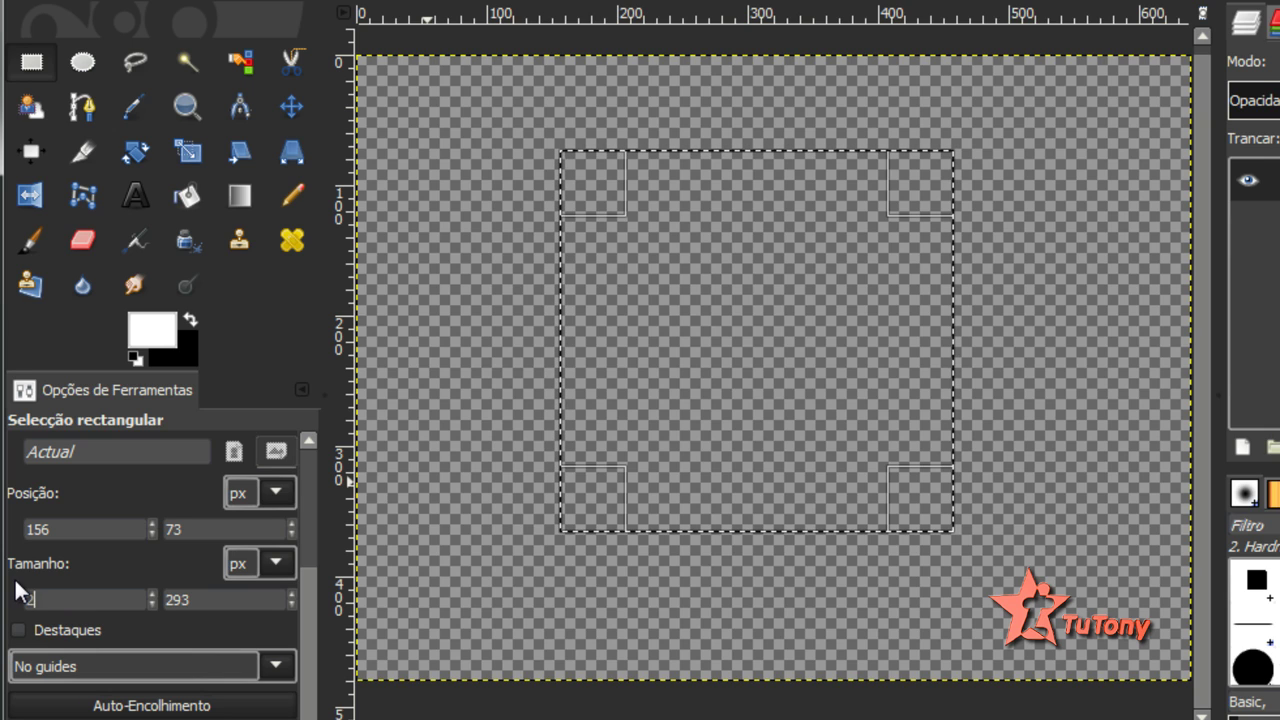
type("00")
key("Tab")
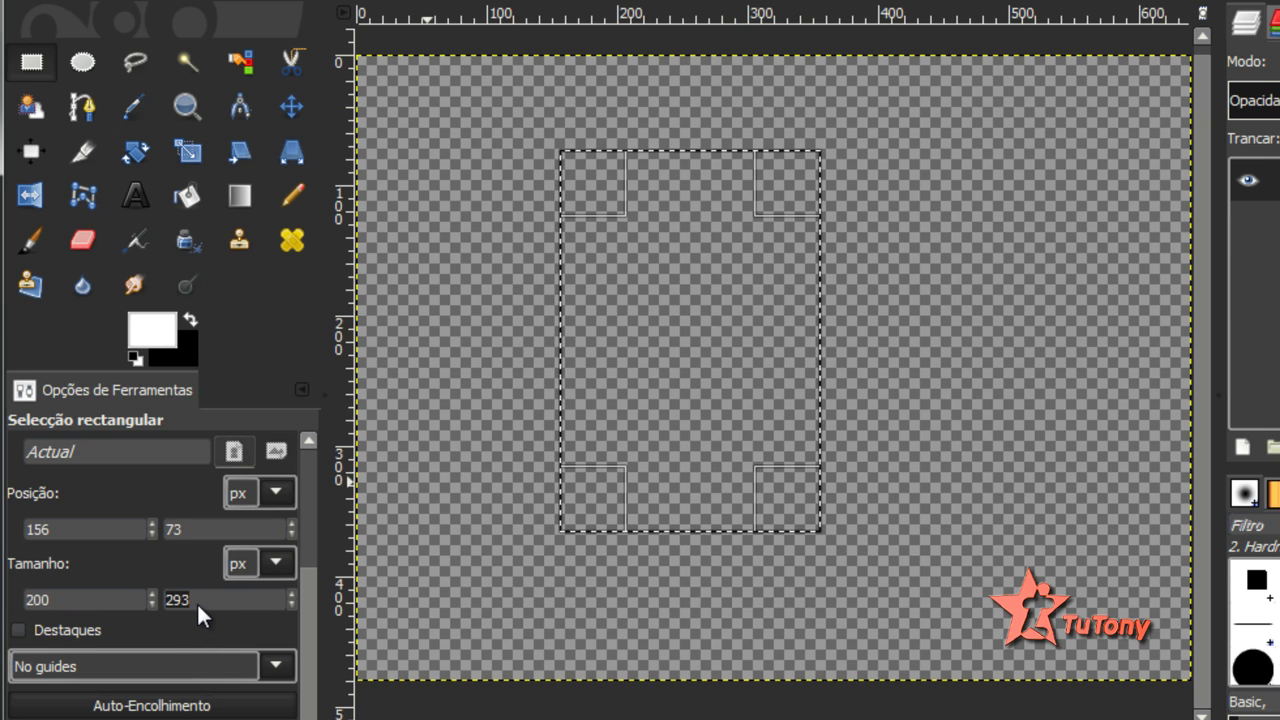
key("BackSpace")
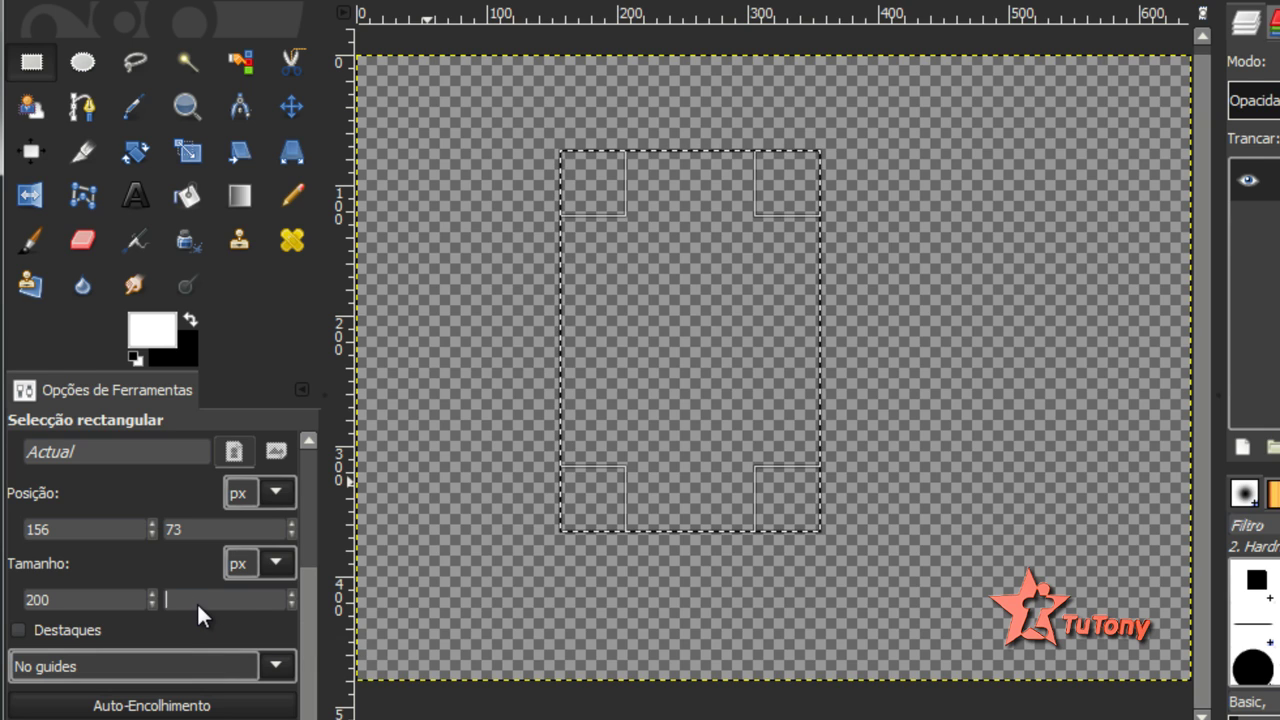
type("300")
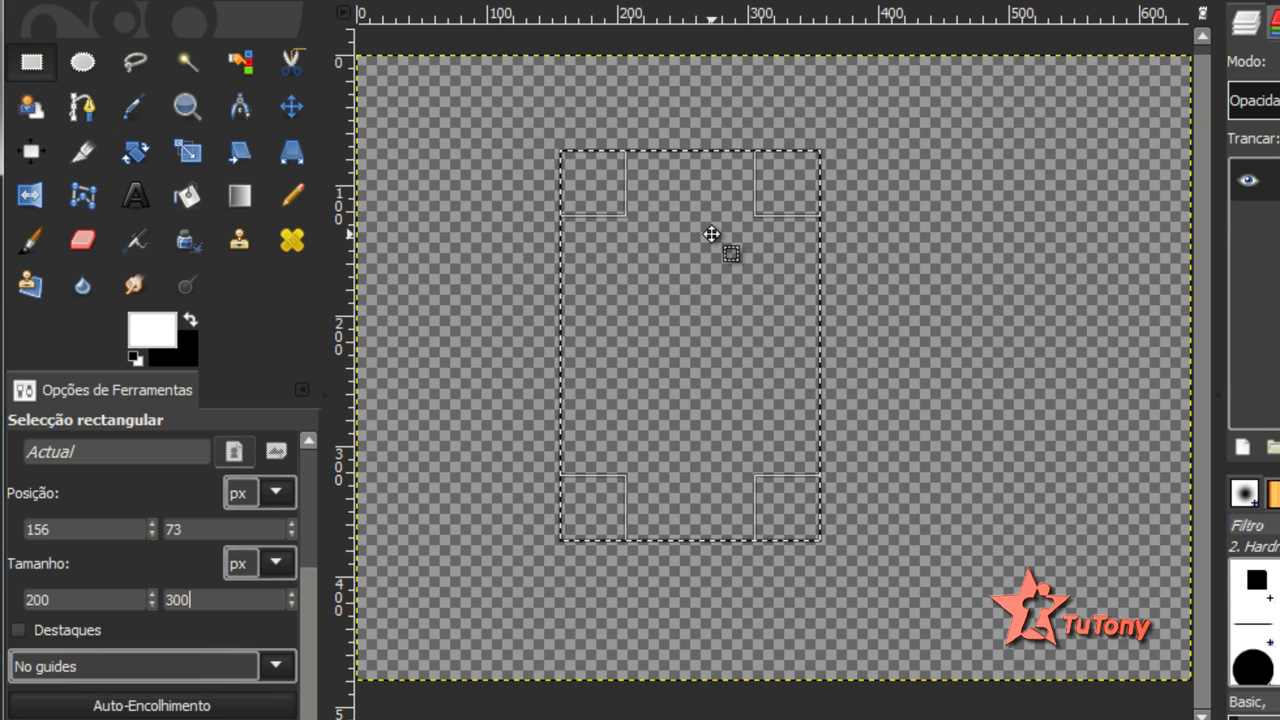
left_click_drag(711, 234, 796, 239)
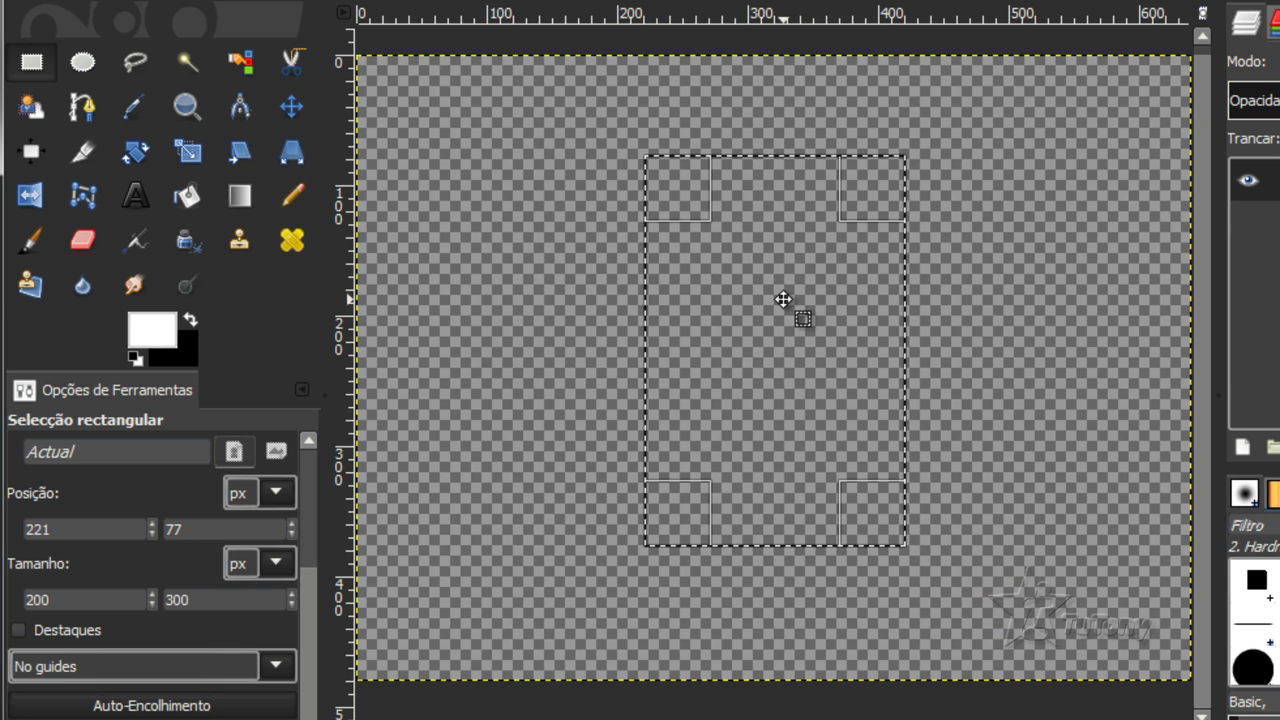
left_click(795, 352)
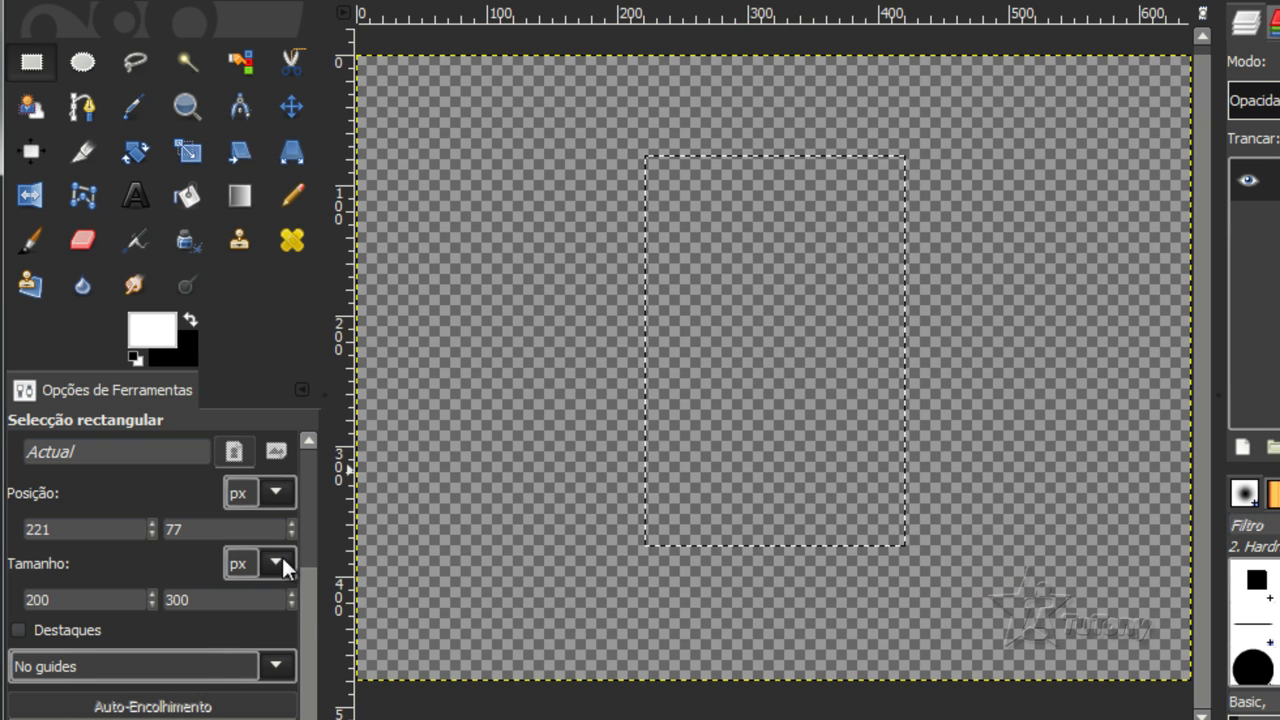
Try stepping the confirmed selection's height up to 305 px, reactivate the selection, and return the height to 300 px.
left_click(291, 594)
left_click(288, 593)
left_click(288, 593)
left_click(288, 593)
left_click(291, 594)
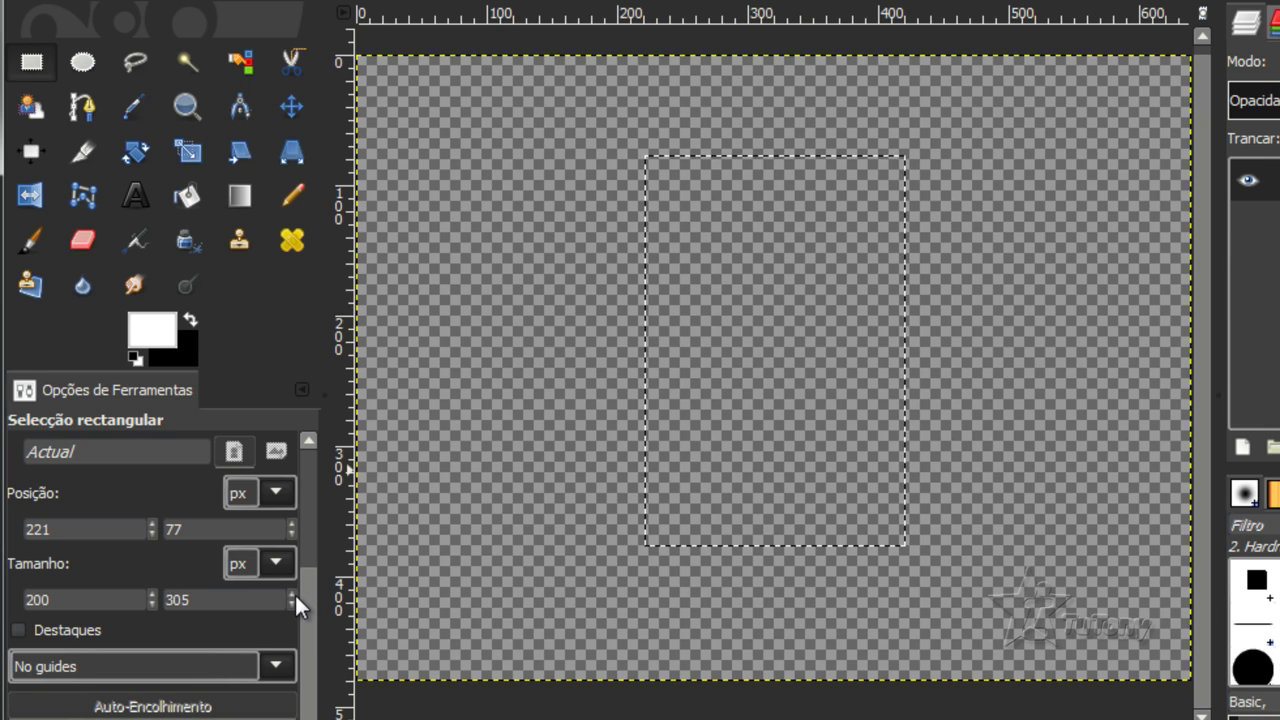
left_click(292, 594)
left_click(292, 593)
left_click(292, 593)
left_click(293, 593)
left_click(294, 593)
left_click(756, 379)
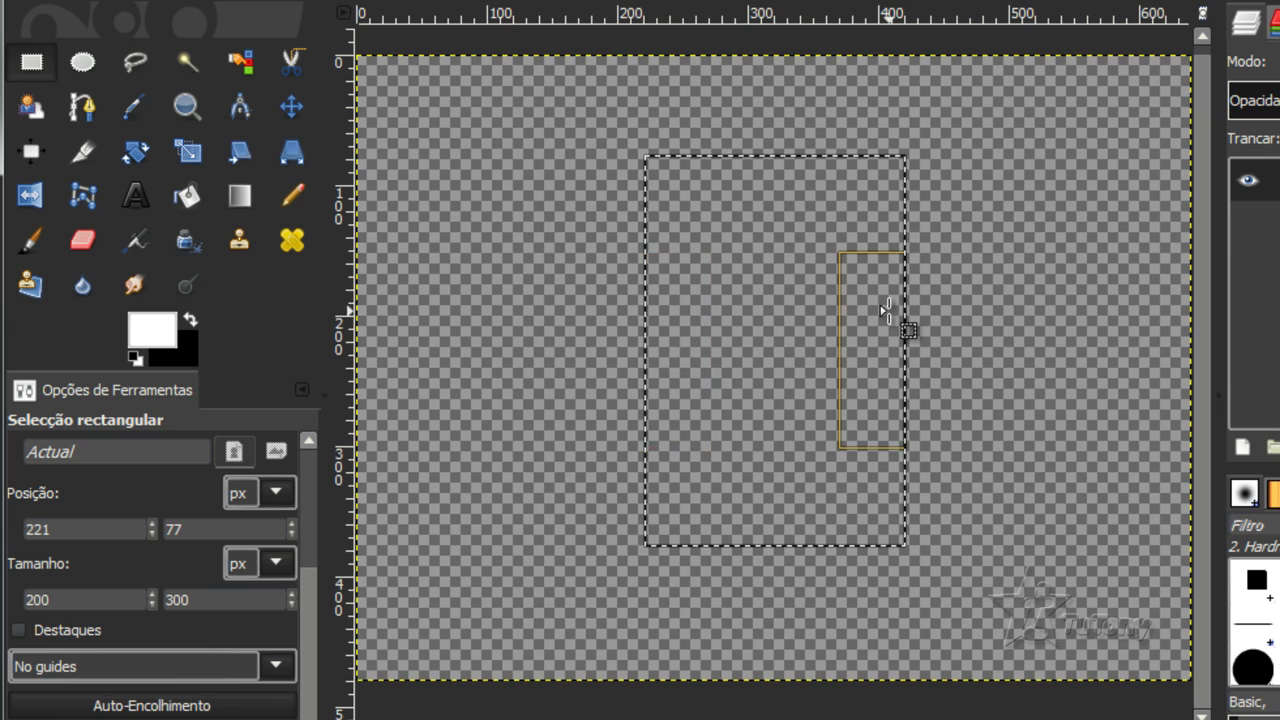
left_click(760, 417)
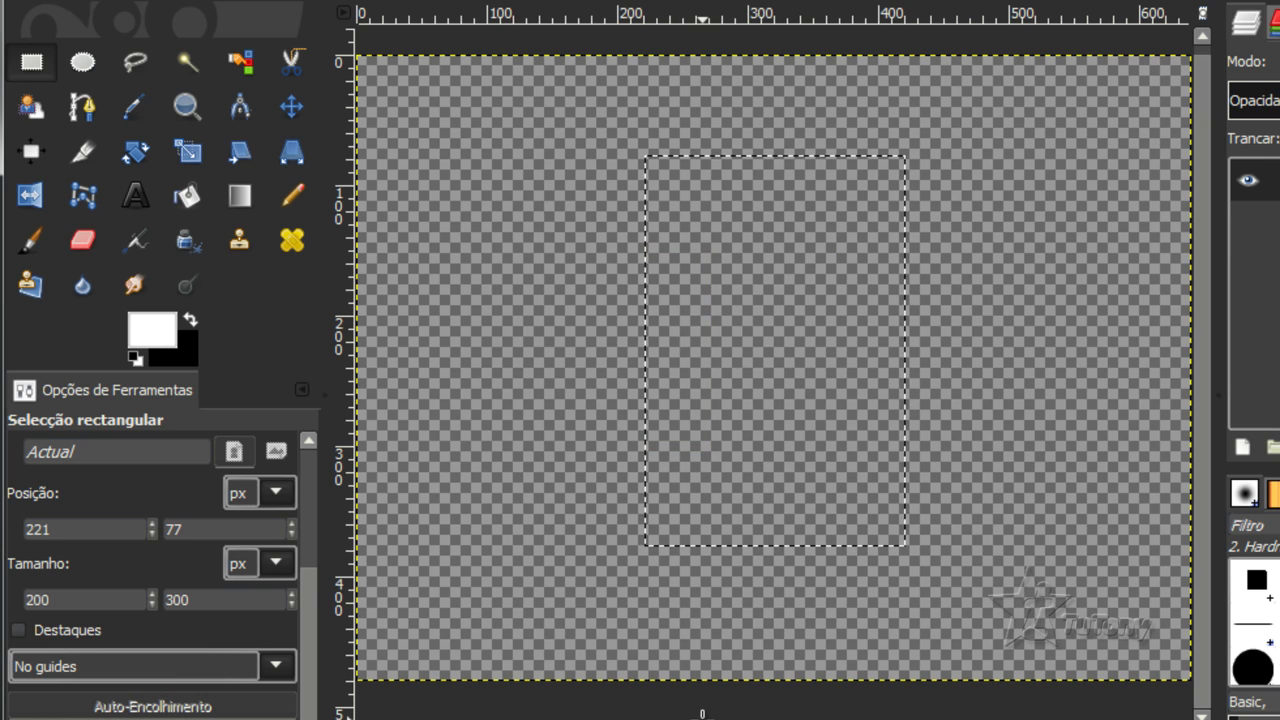
left_click(293, 591)
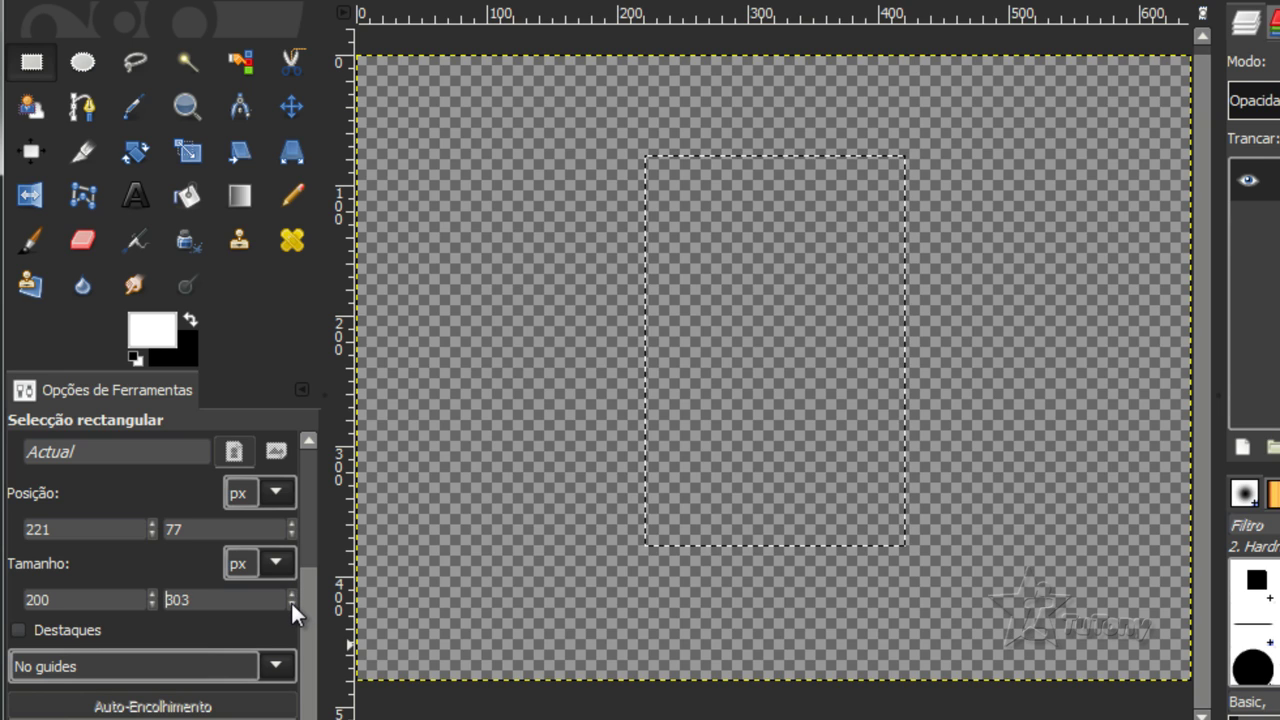
left_click(291, 604)
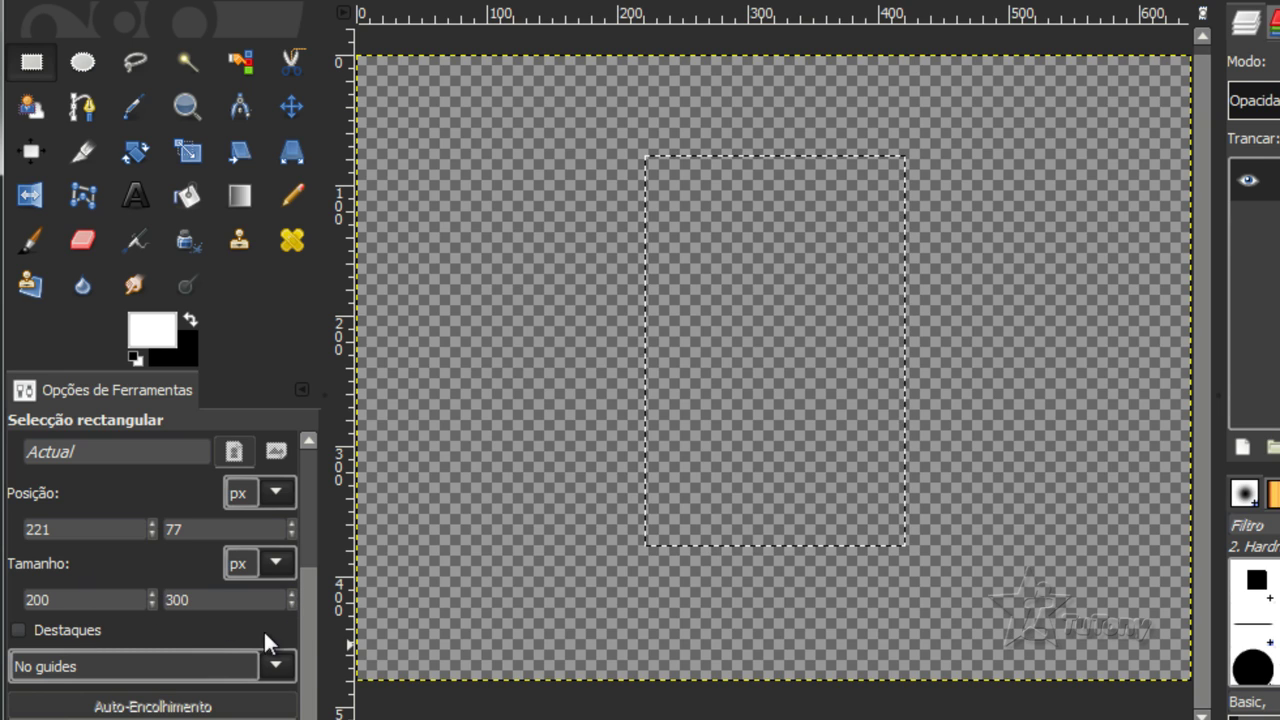
Enable selection highlighting, then make and confirm a 382 × 344 px selection at position 121, 64.
left_click(18, 628)
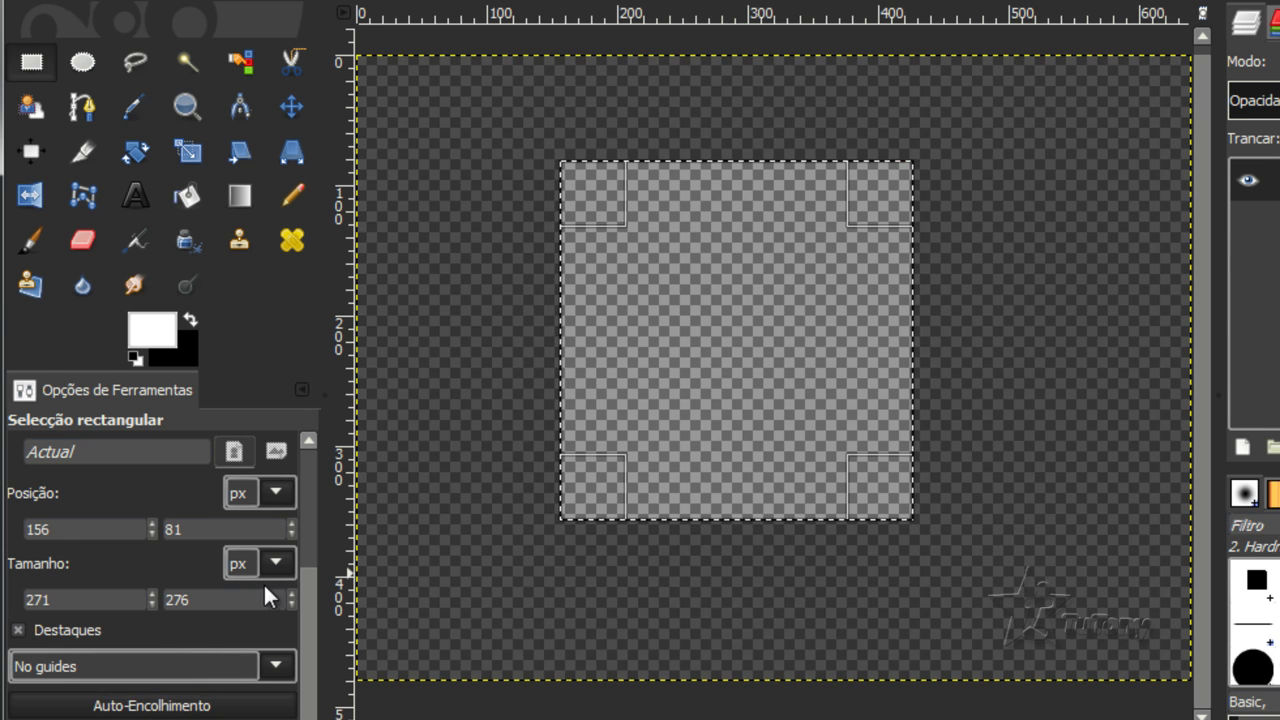
left_click(474, 334)
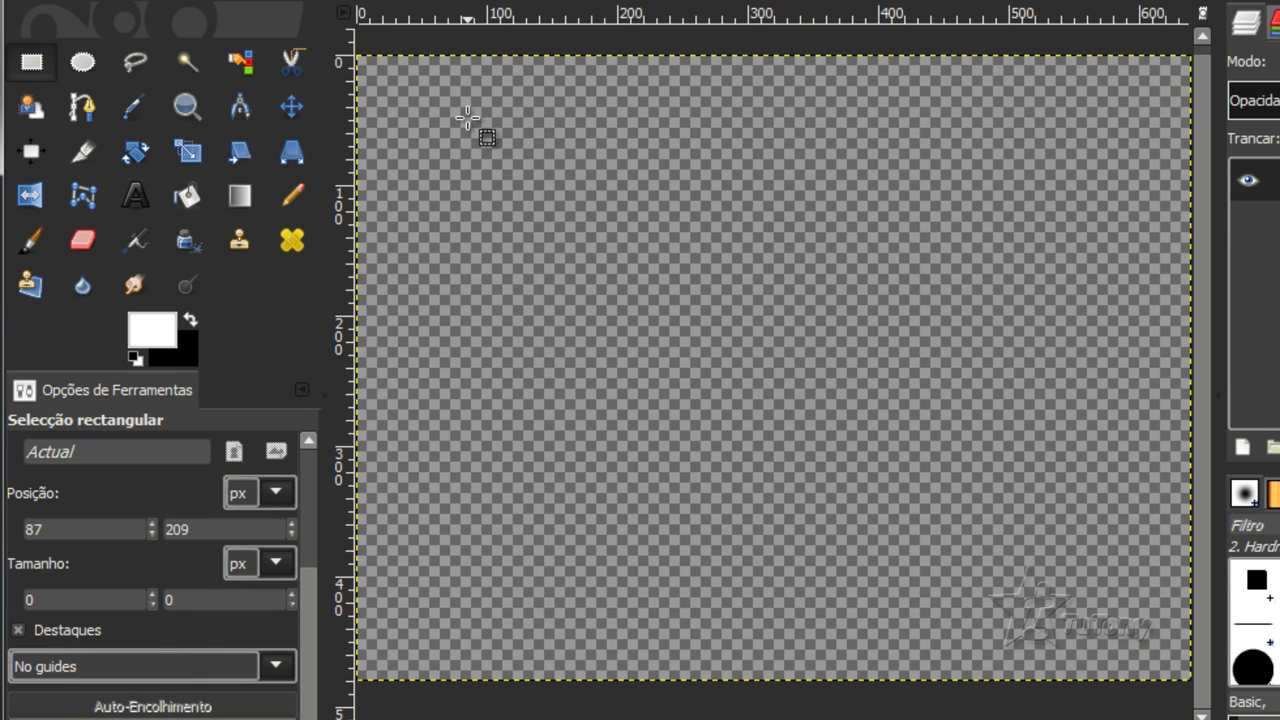
left_click_drag(452, 118, 948, 563)
left_click_drag(731, 406, 797, 391)
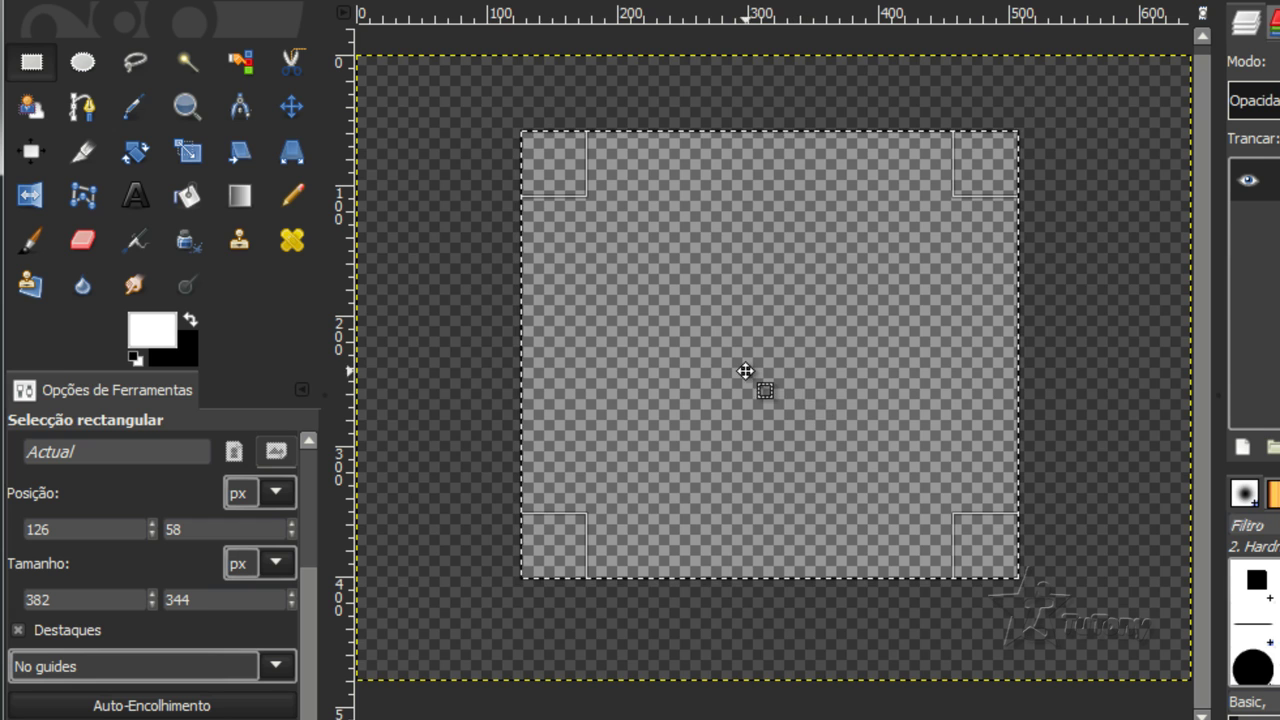
left_click_drag(789, 333, 785, 341)
left_click(786, 341)
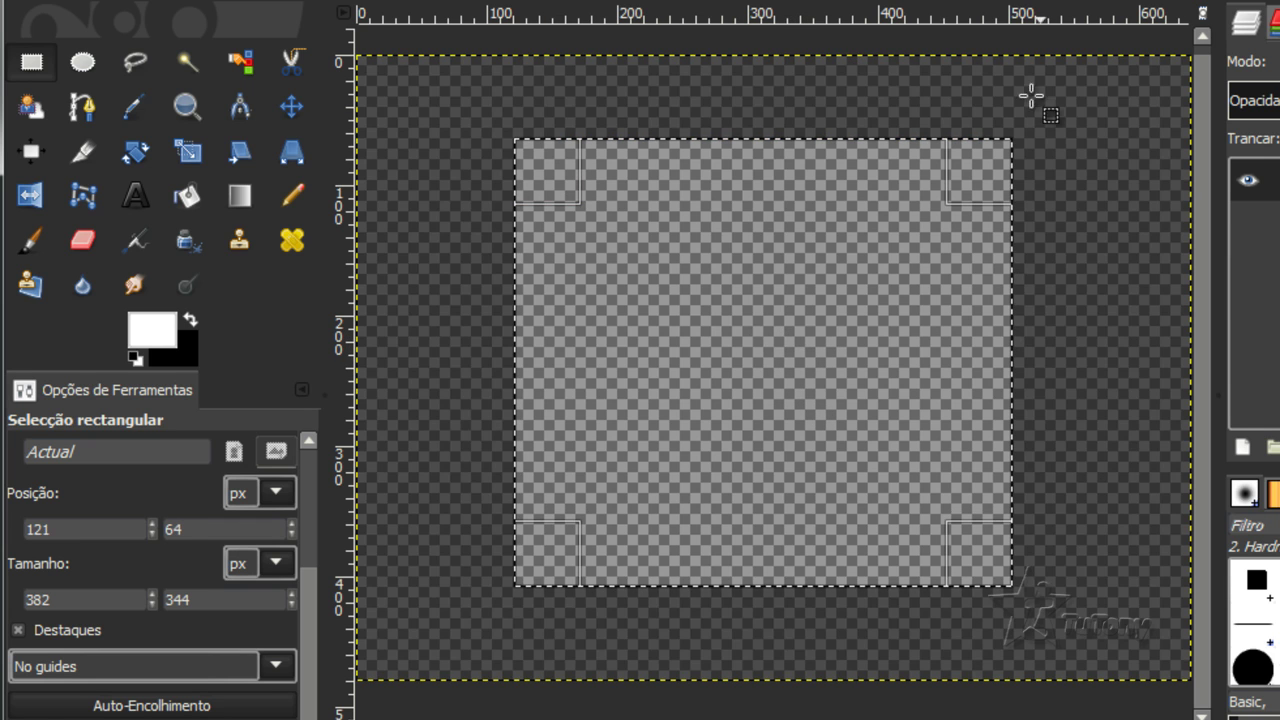
left_click(666, 311)
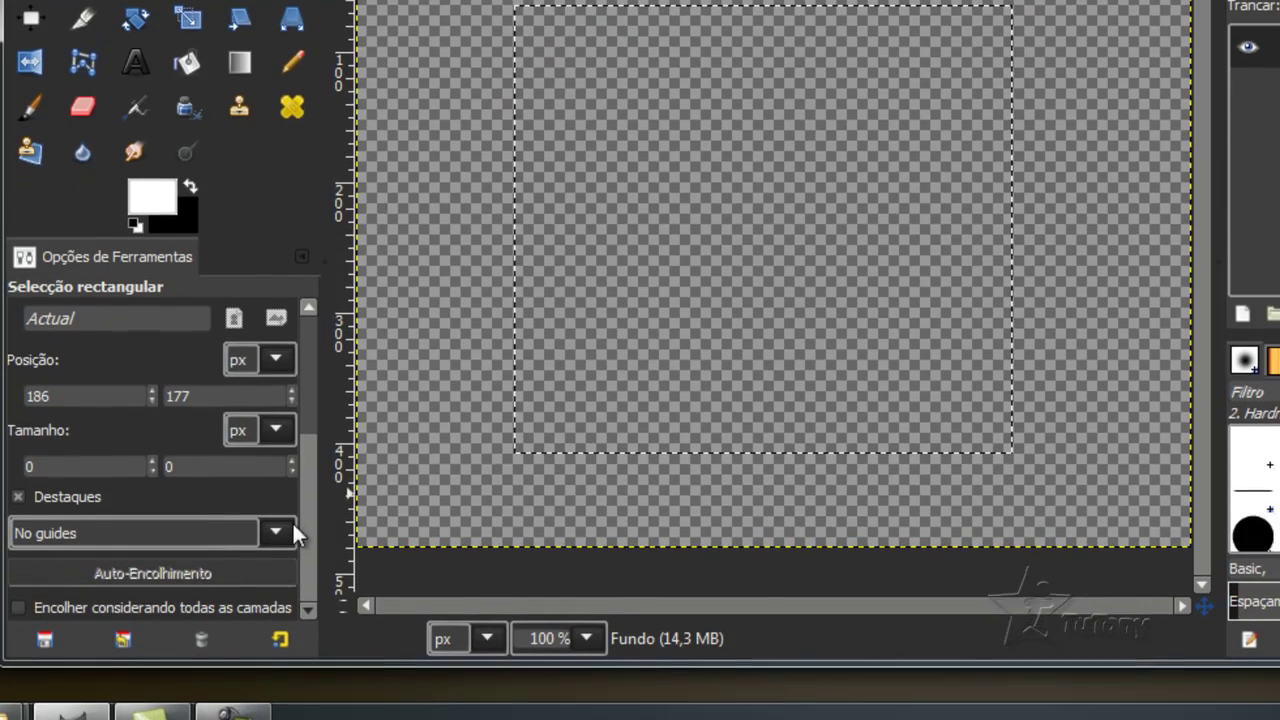
Set the selection guides to Center lines and make a new 394 × 356 px selection at position 120, 60.
left_click(275, 533)
left_click(140, 556)
left_click_drag(495, 39, 1009, 504)
left_click_drag(797, 362, 811, 303)
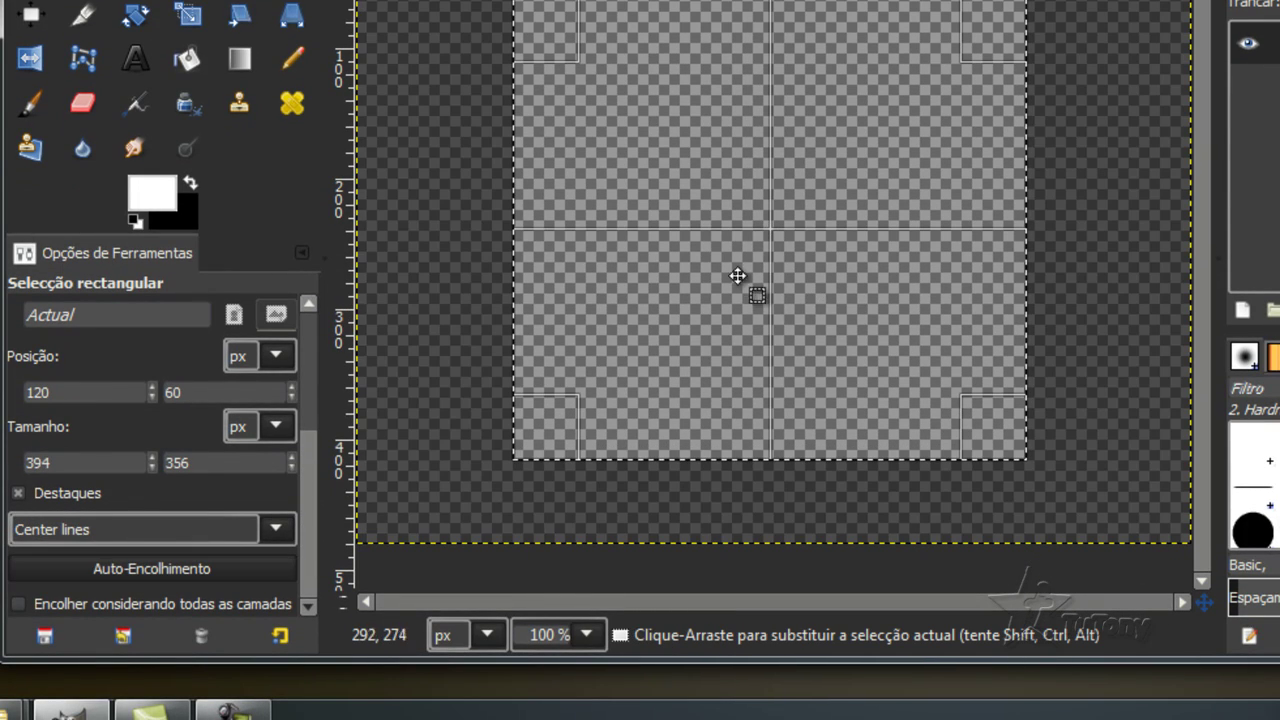
Switch the selection's guides to No guides and back to Center lines.
left_click(277, 529)
left_click(155, 562)
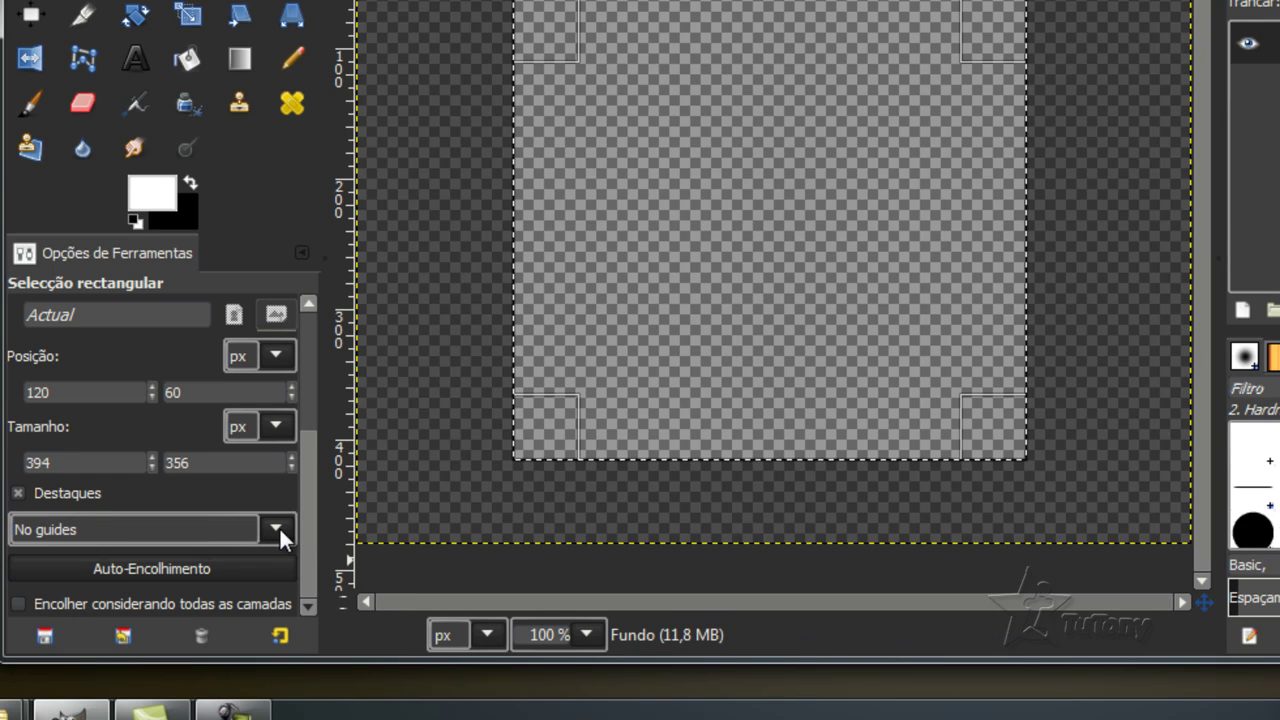
left_click(277, 529)
left_click(121, 593)
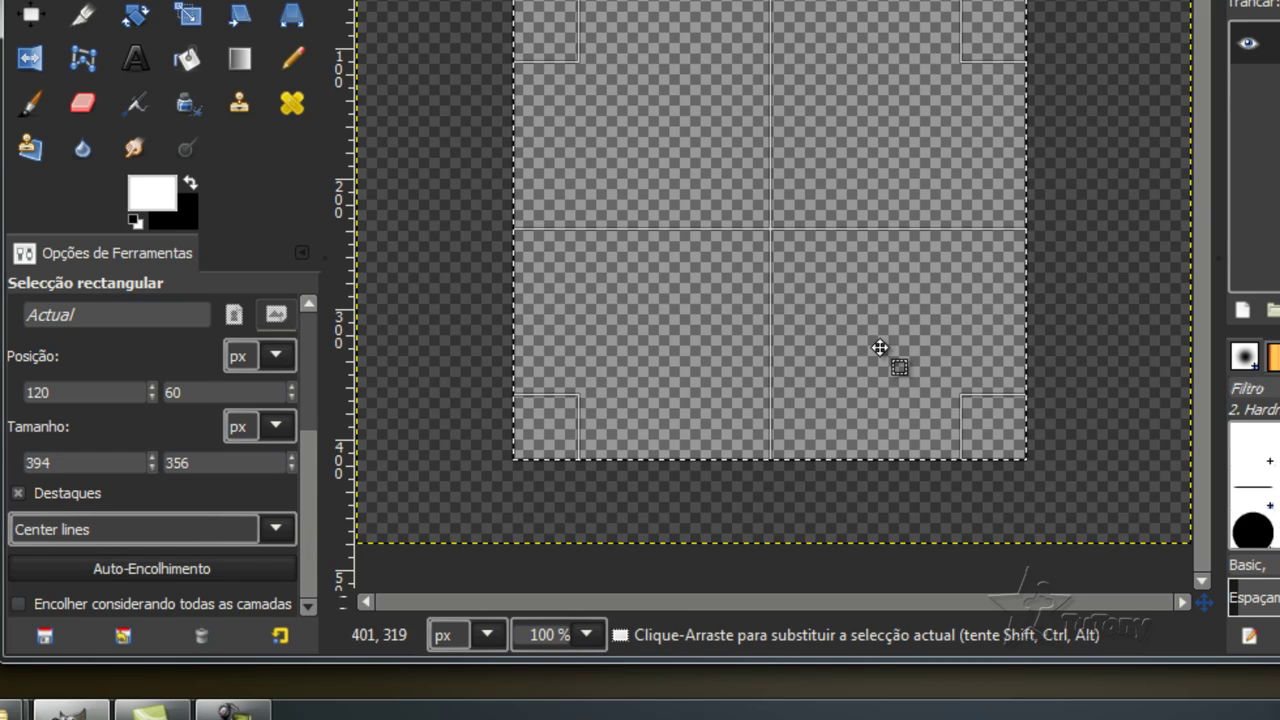
Change the selection's guides to Rule of thirds and on to Rule of fifths.
left_click(277, 529)
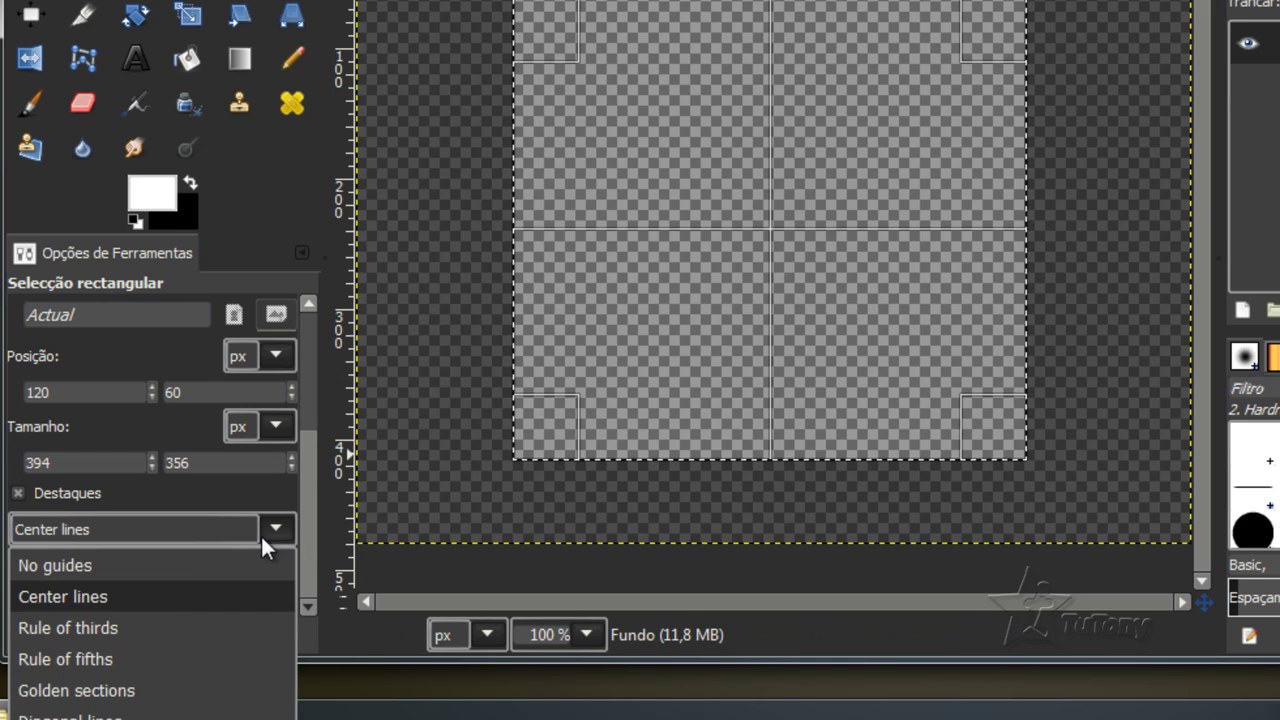
left_click(86, 627)
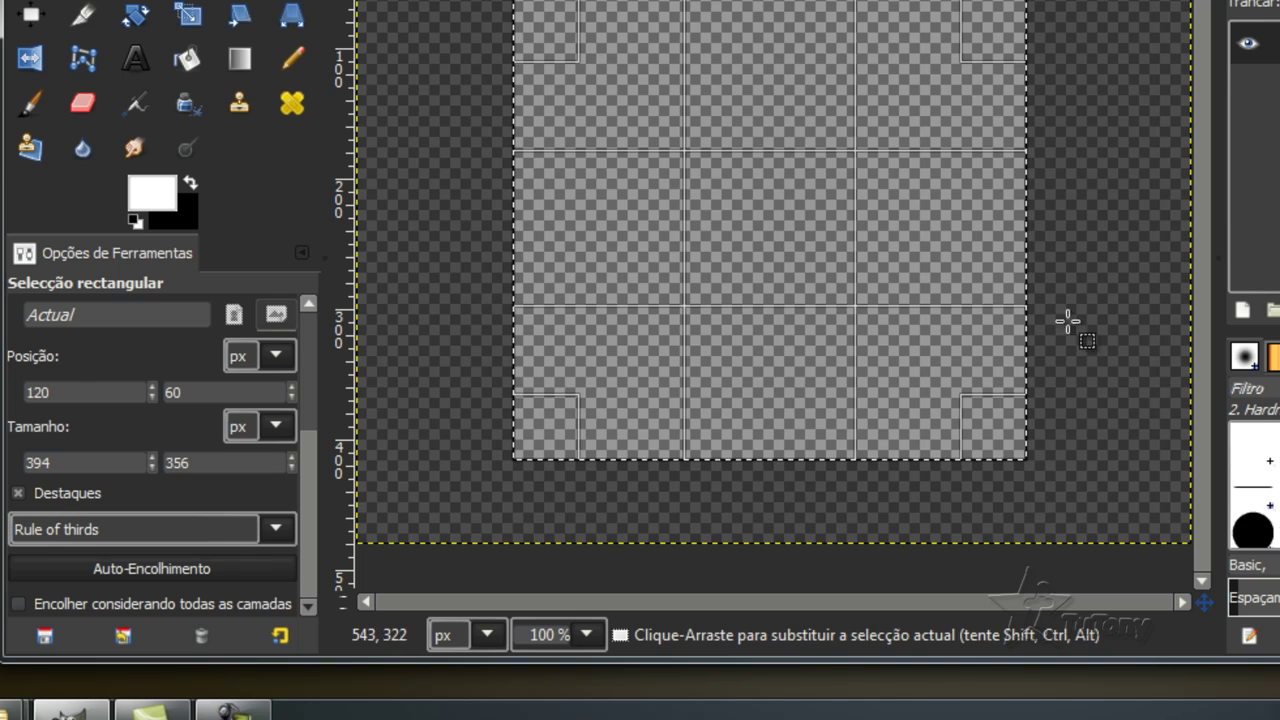
left_click(275, 530)
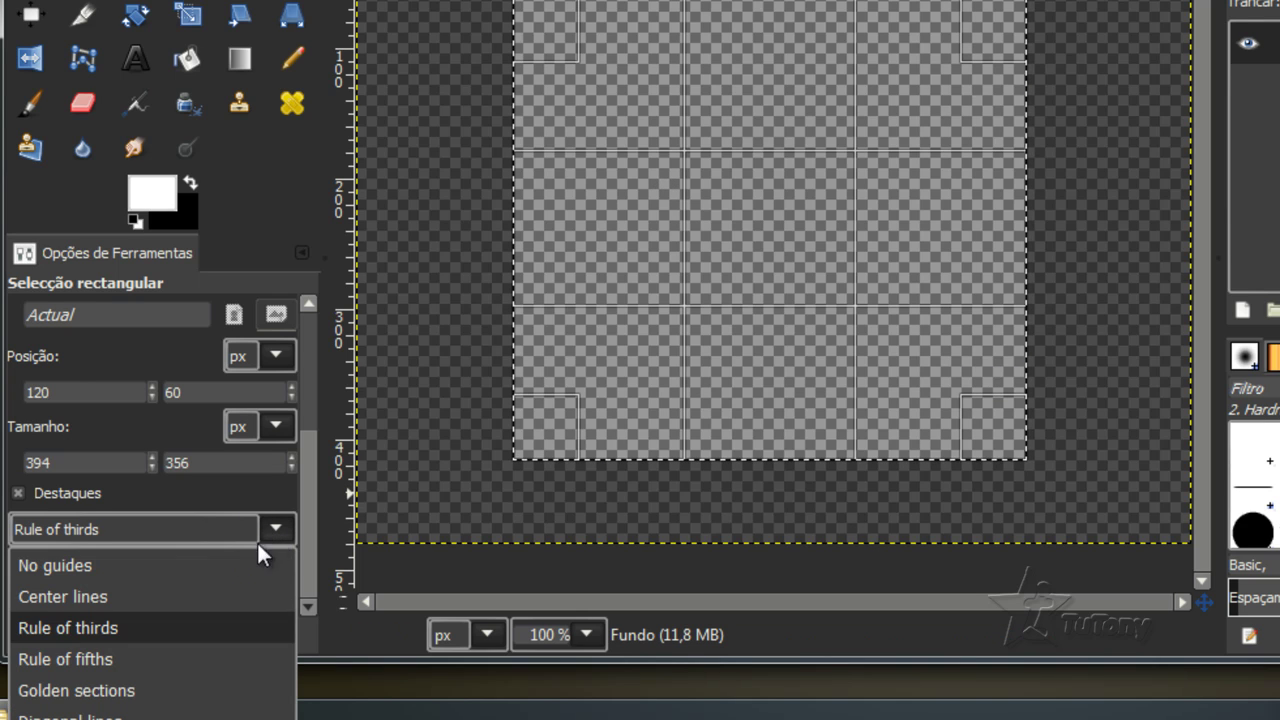
left_click(113, 658)
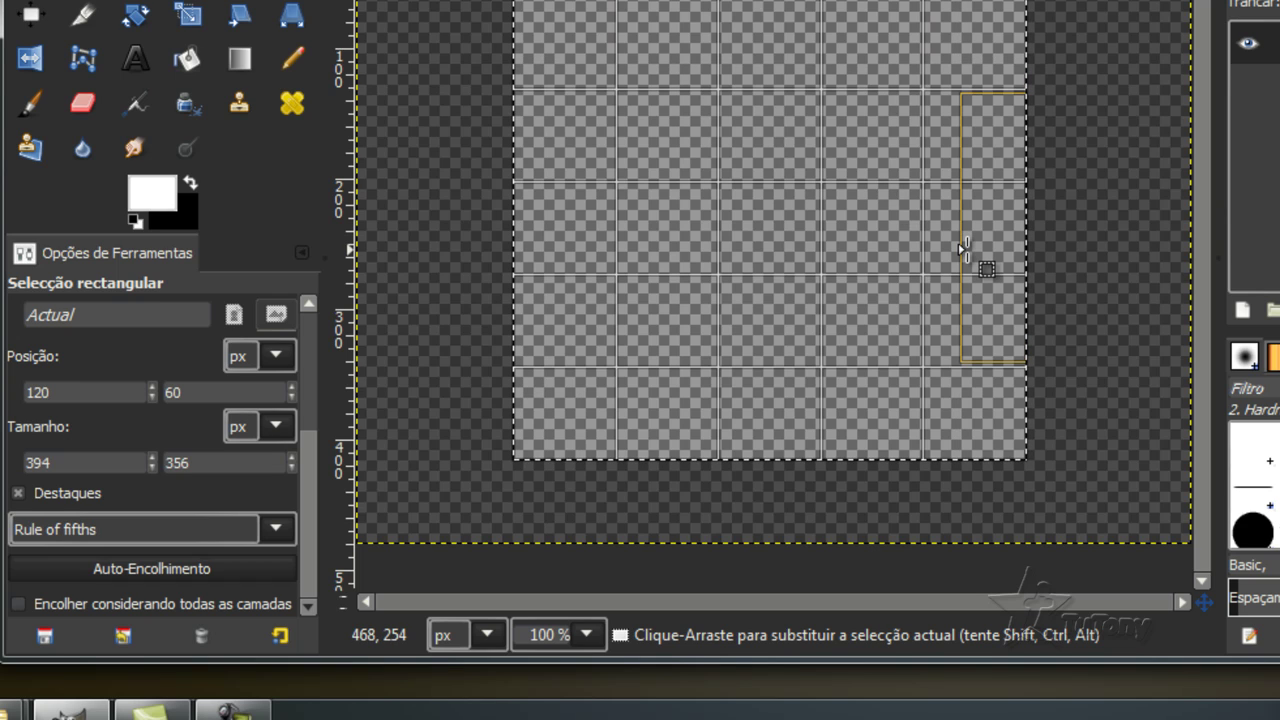
Change the selection's guides to Golden sections and on to Diagonal lines.
left_click(271, 528)
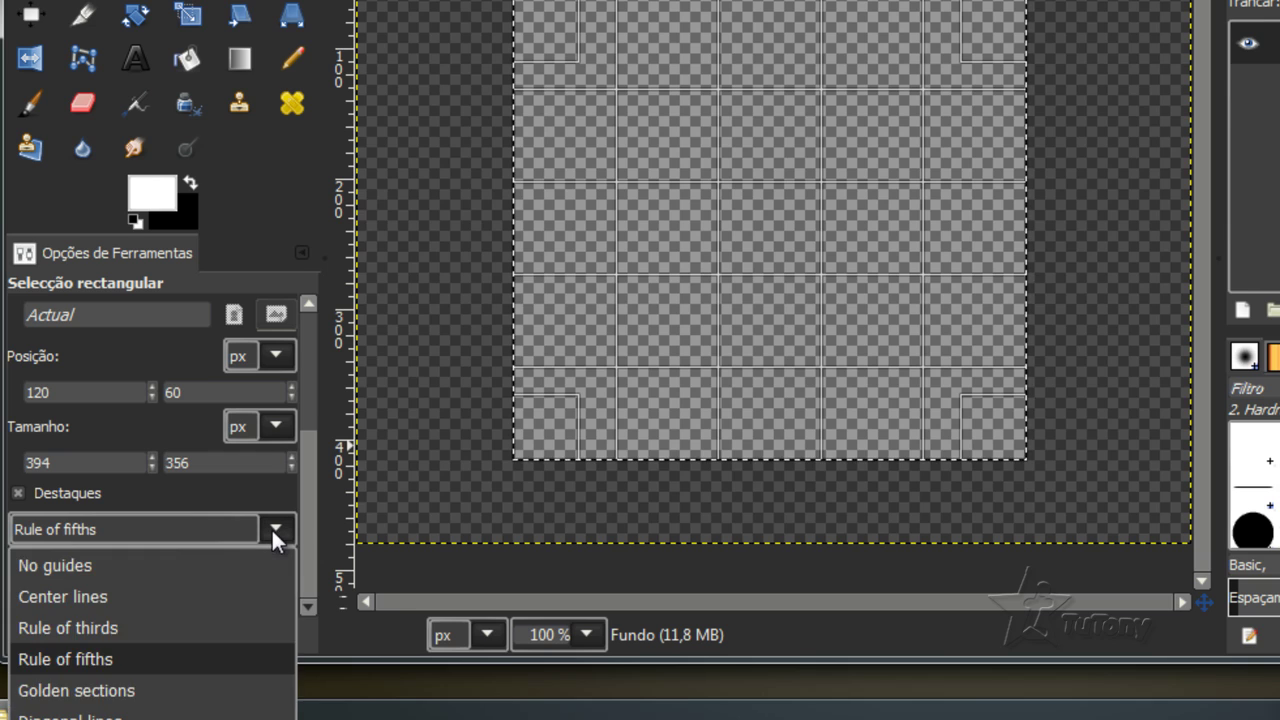
left_click(148, 691)
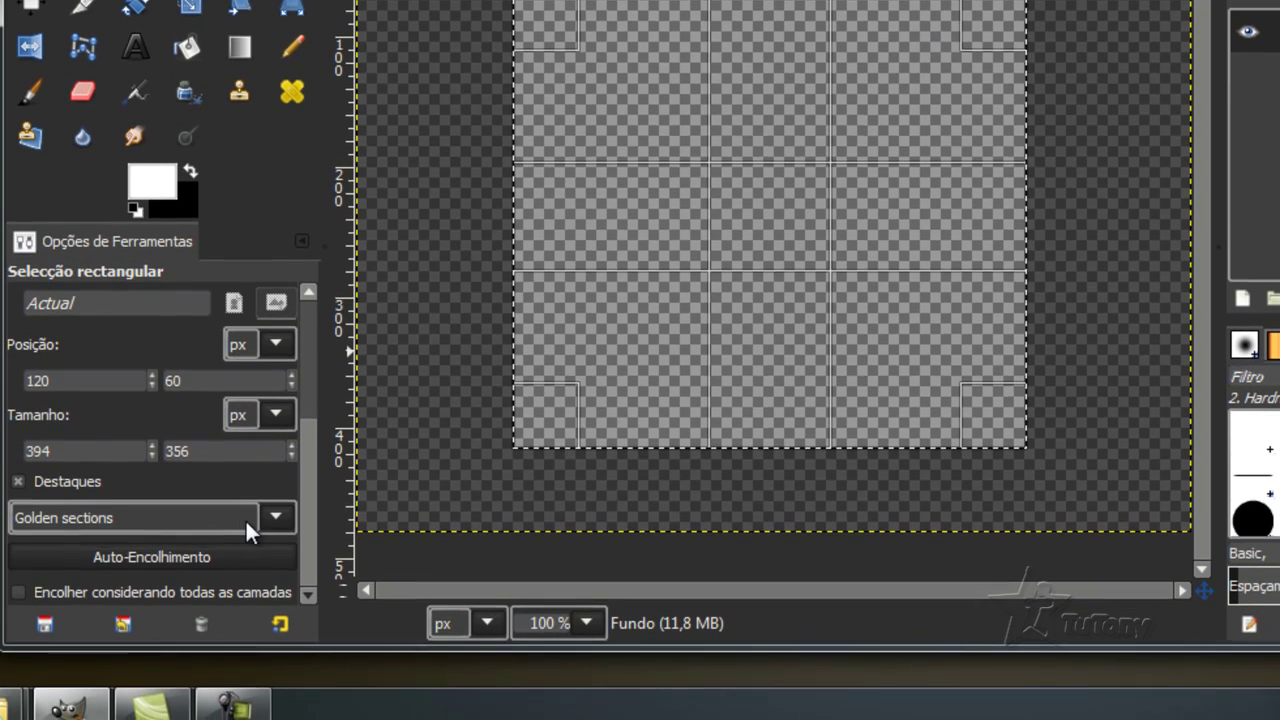
left_click(272, 523)
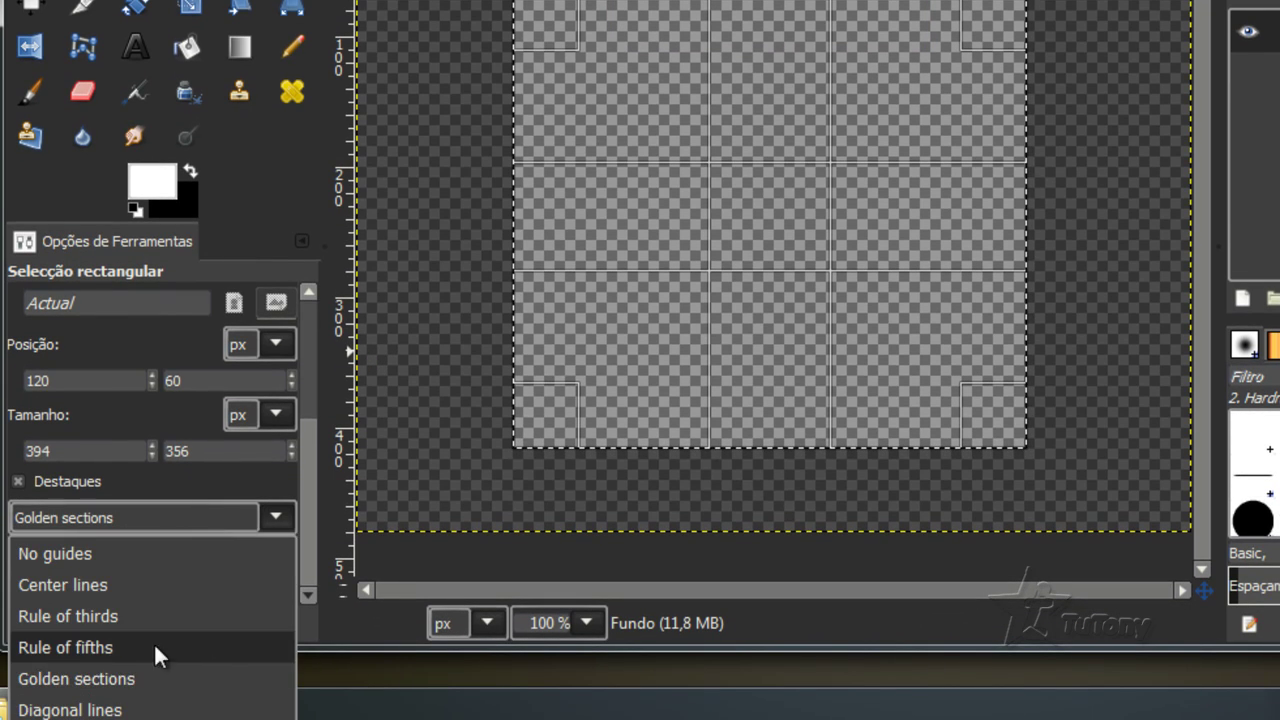
left_click(140, 710)
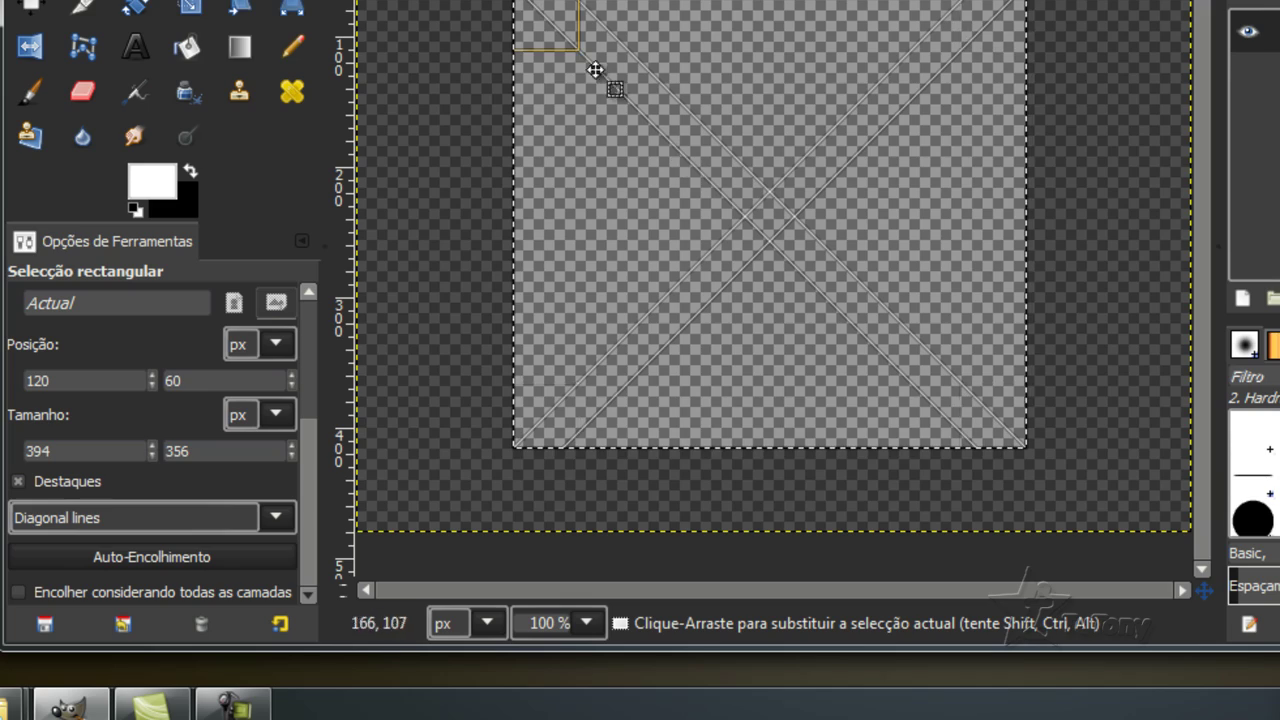
Move the selection with its diagonal guides to position 116, 75 and set the guides to No guides.
left_click_drag(767, 209, 761, 243)
mouse_move(761, 325)
left_mouse_down()
mouse_move(769, 289)
mouse_move(765, 321)
left_mouse_up()
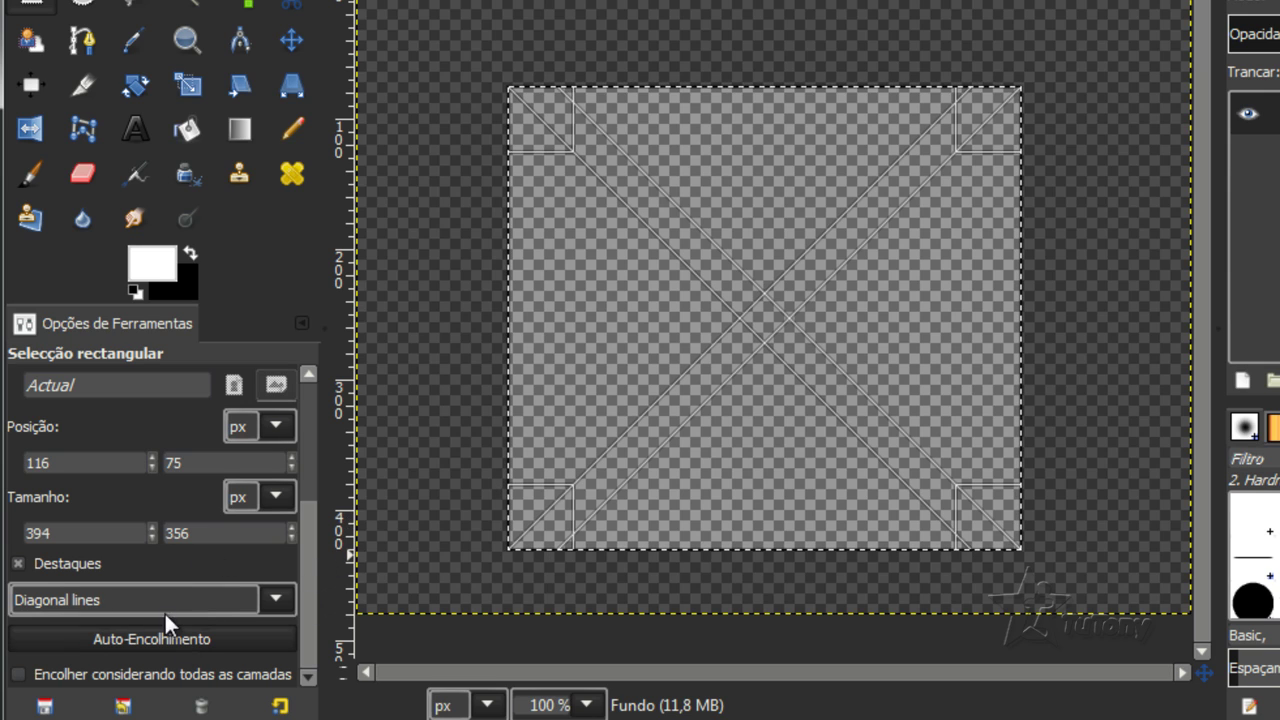
left_click(284, 598)
left_click(181, 635)
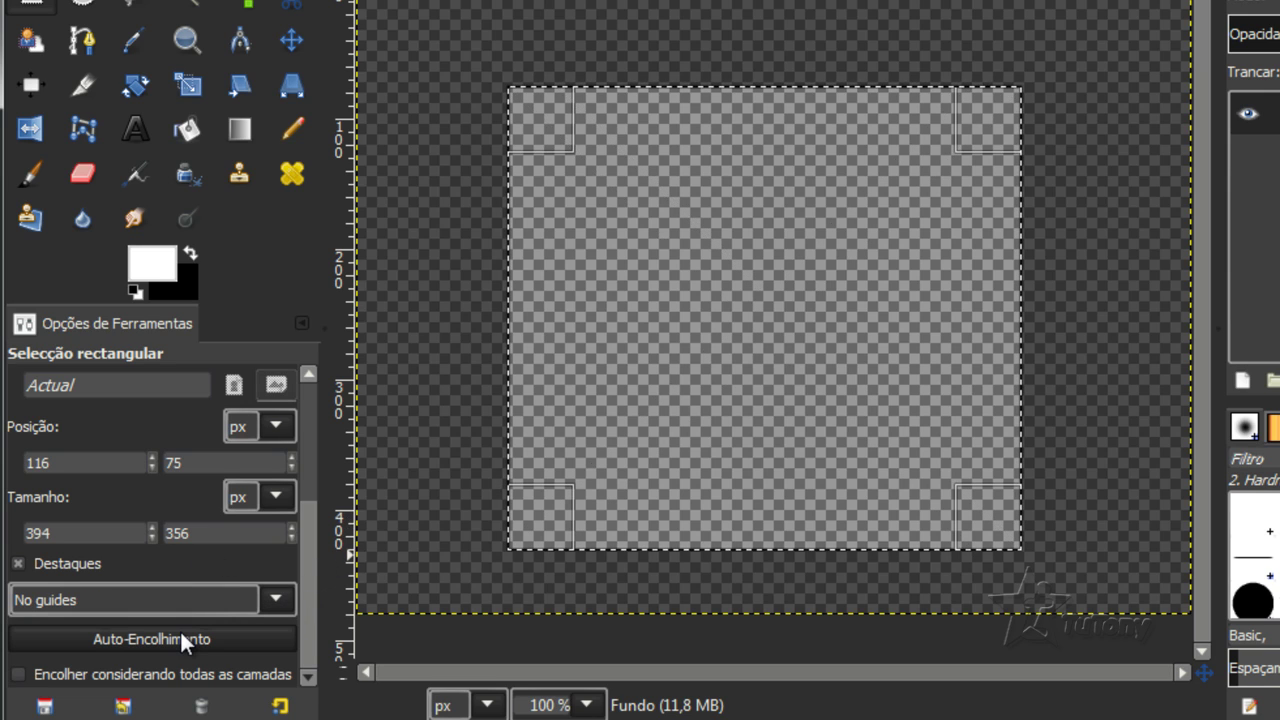
Turn off highlighting for the rectangular selection, try Auto Shrink, and dismiss the selection.
left_click(15, 561)
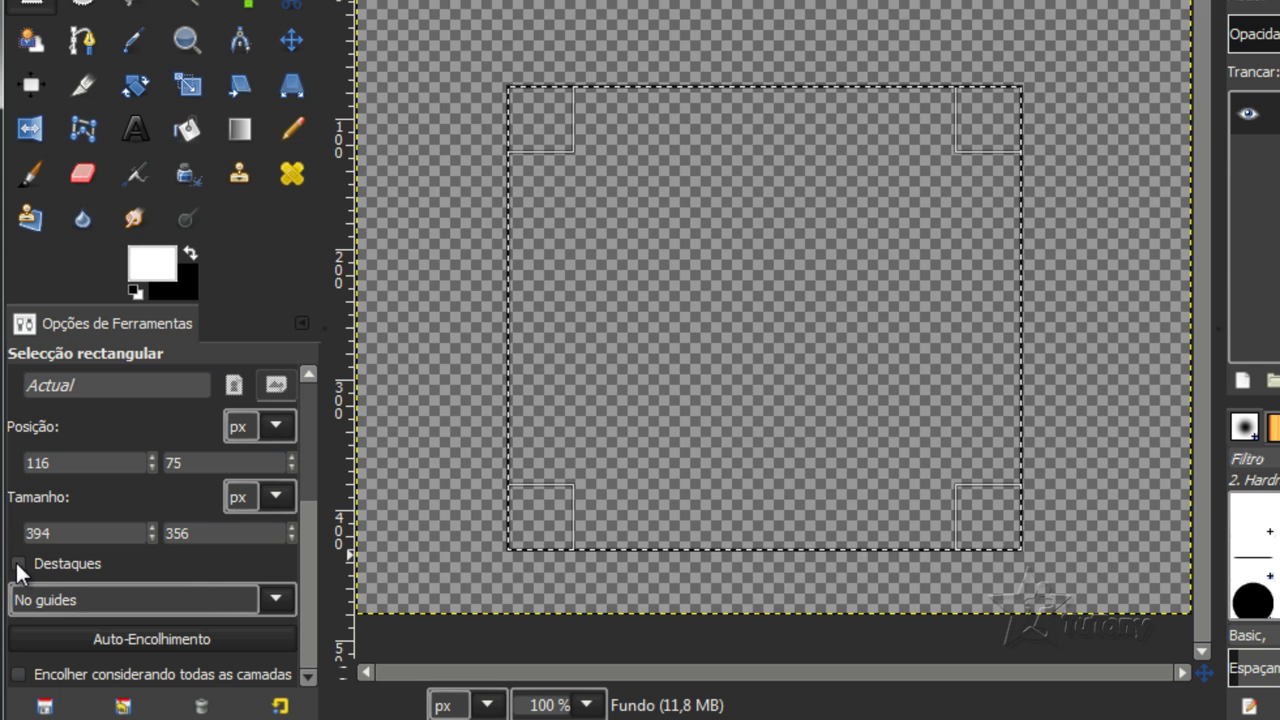
left_click(48, 638)
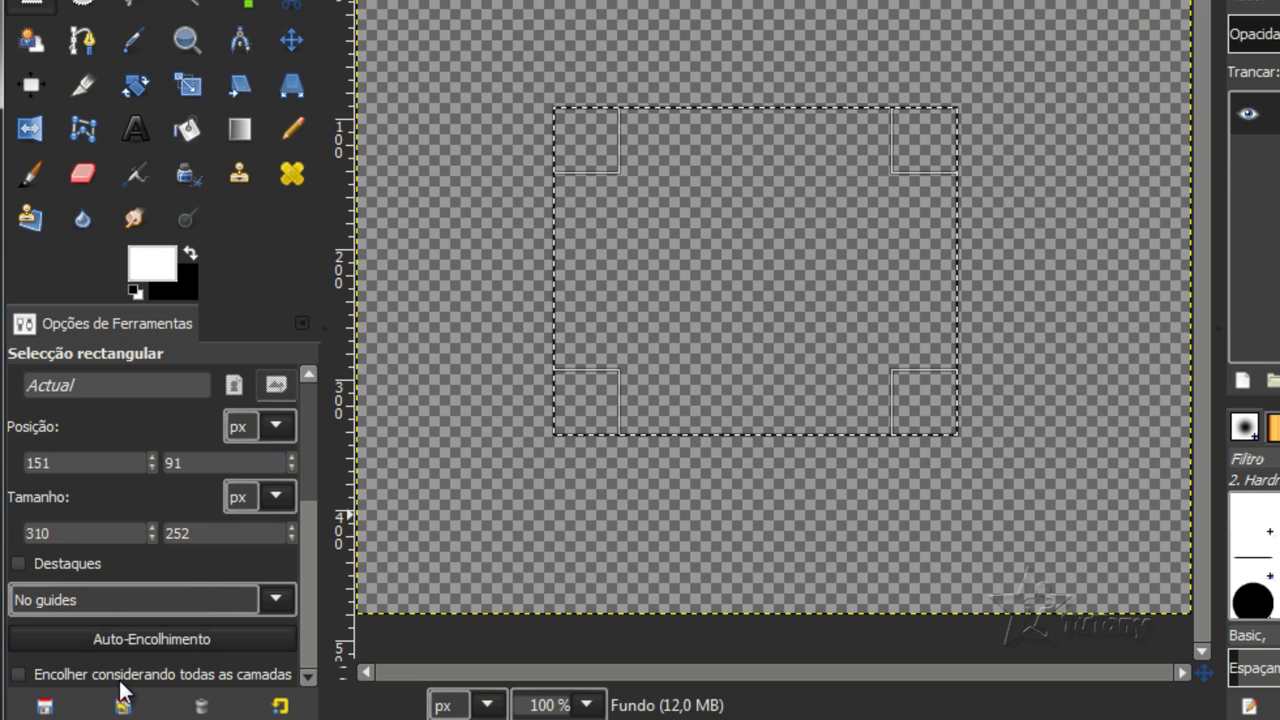
left_click_drag(313, 650, 309, 490)
left_click(489, 261)
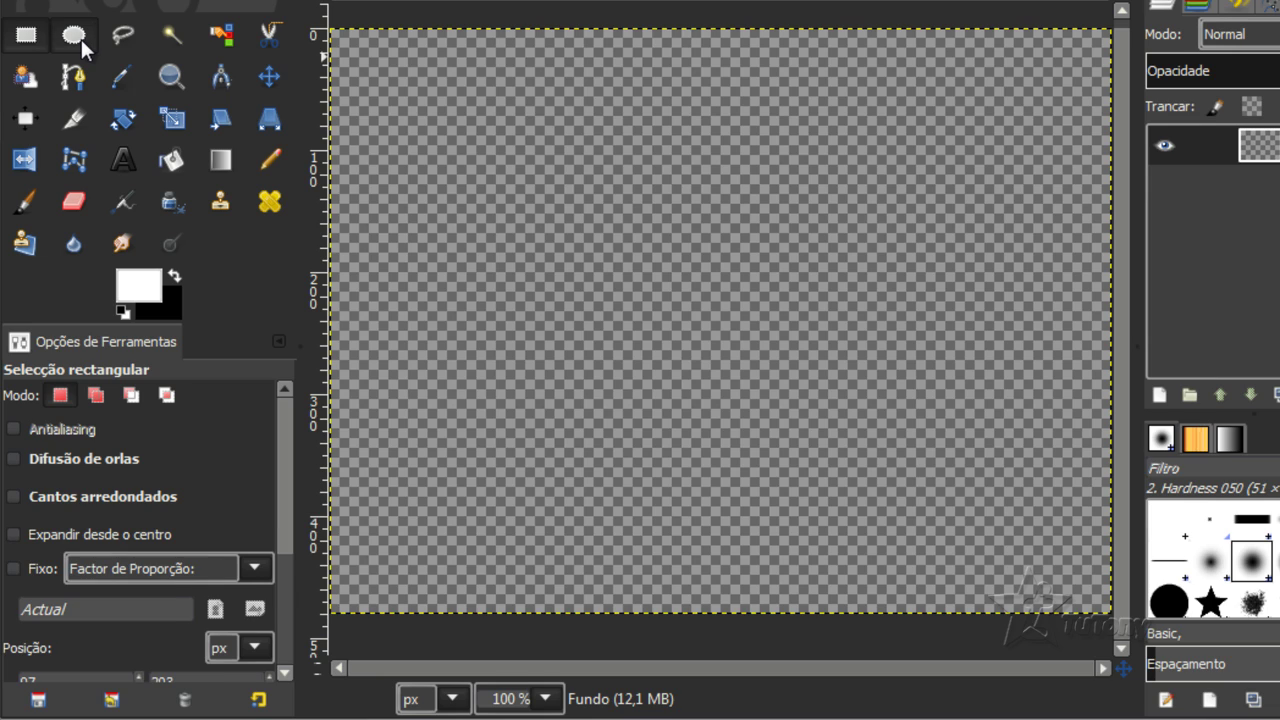
Switch to Ellipse Select, draw a near-circular test selection at about position 152, 95 and dismiss it.
left_click(81, 39)
left_click_drag(286, 450, 292, 600)
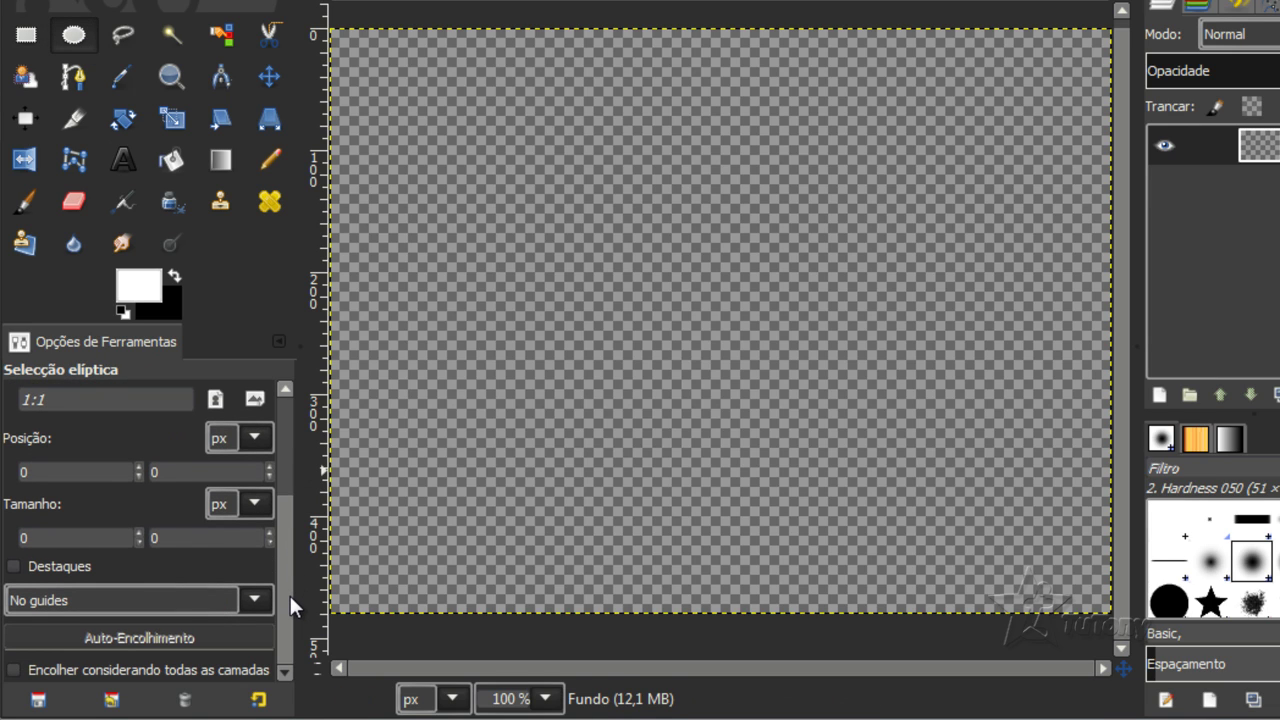
left_click_drag(290, 595, 273, 466)
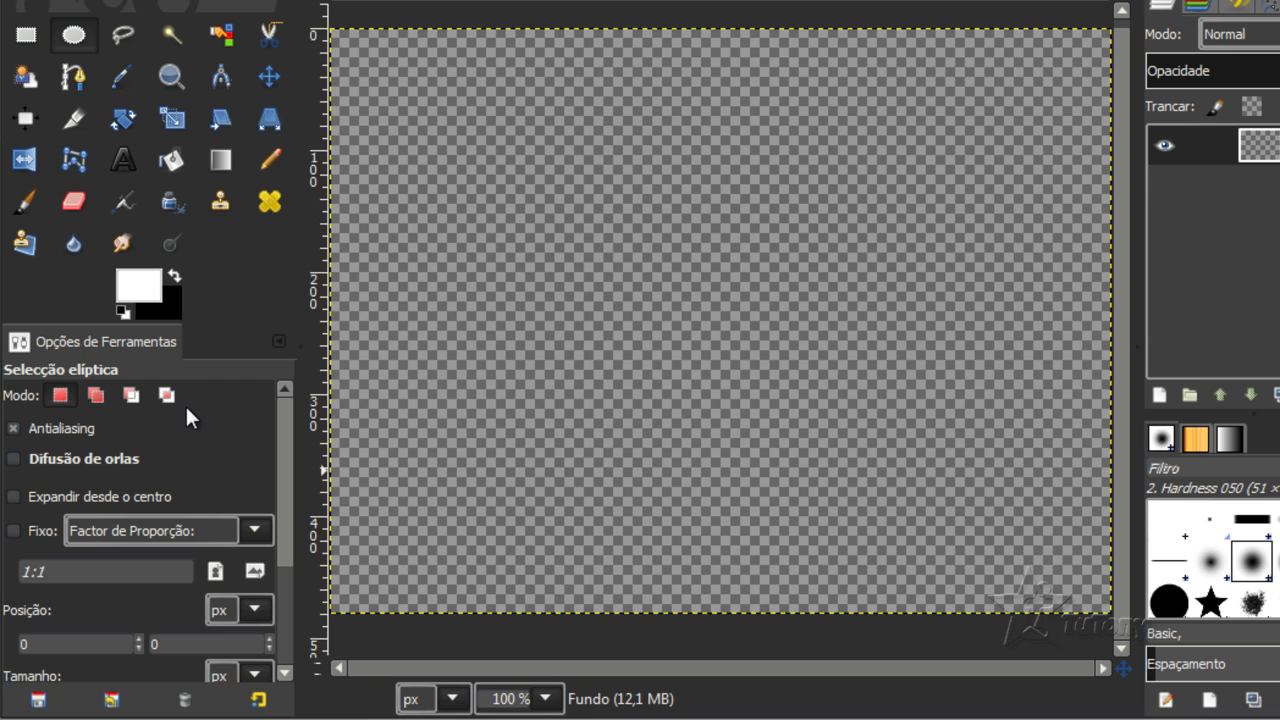
left_click_drag(516, 144, 800, 414)
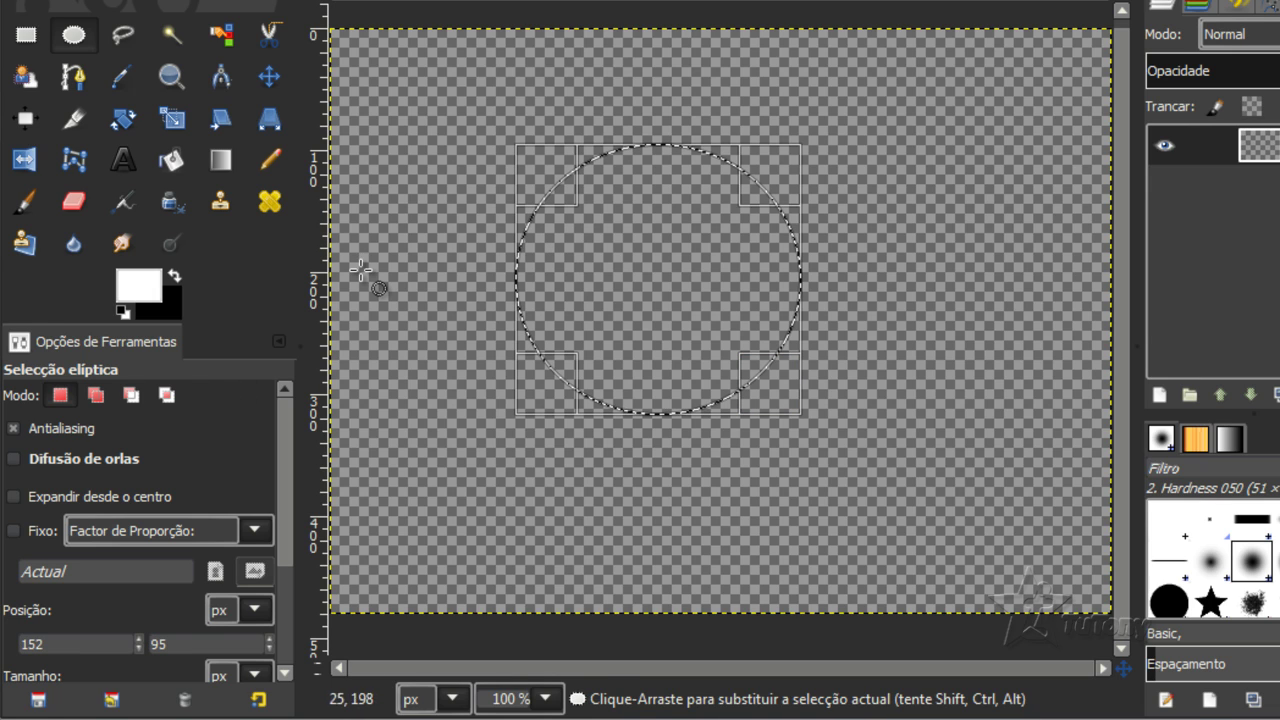
left_click(690, 303)
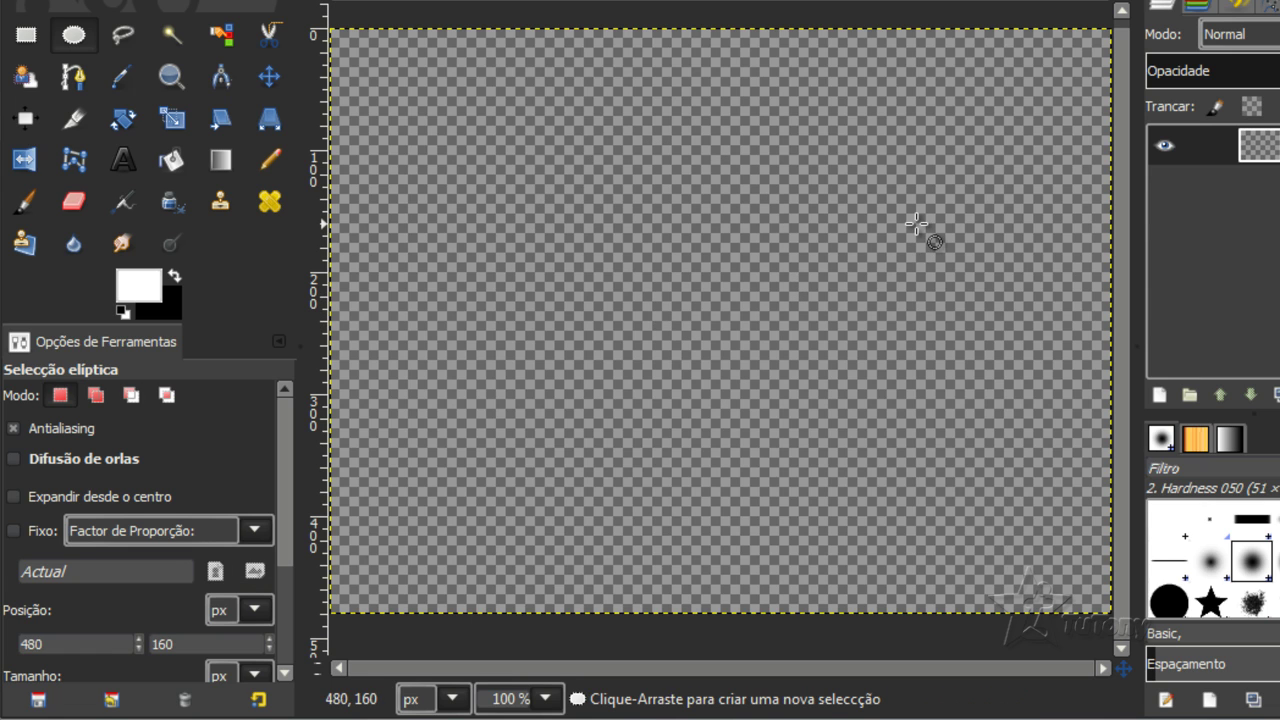
Build a selection from an ellipse moved to 159, 78, subtracting a smaller ellipse at its lower edge and adding a narrow ellipse on each side.
left_click_drag(580, 166, 932, 462)
left_click_drag(798, 334, 727, 275)
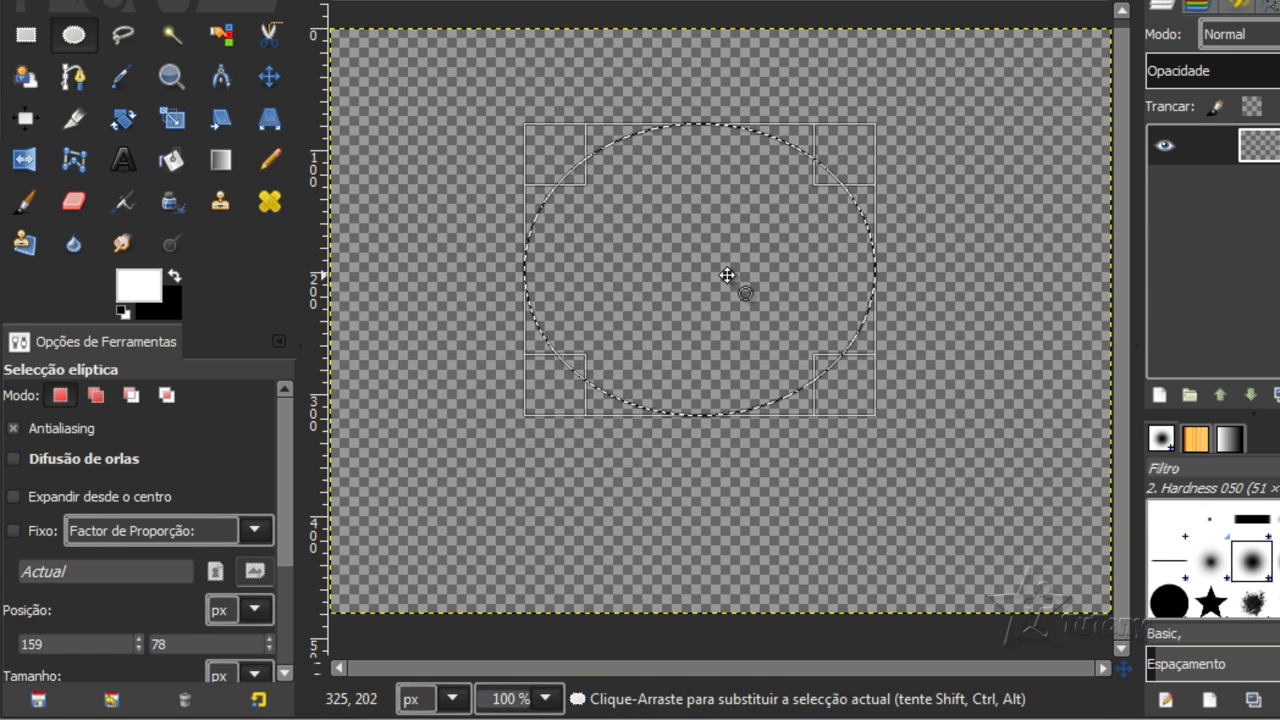
key("ctrl")
left_click_drag(655, 345, 586, 318)
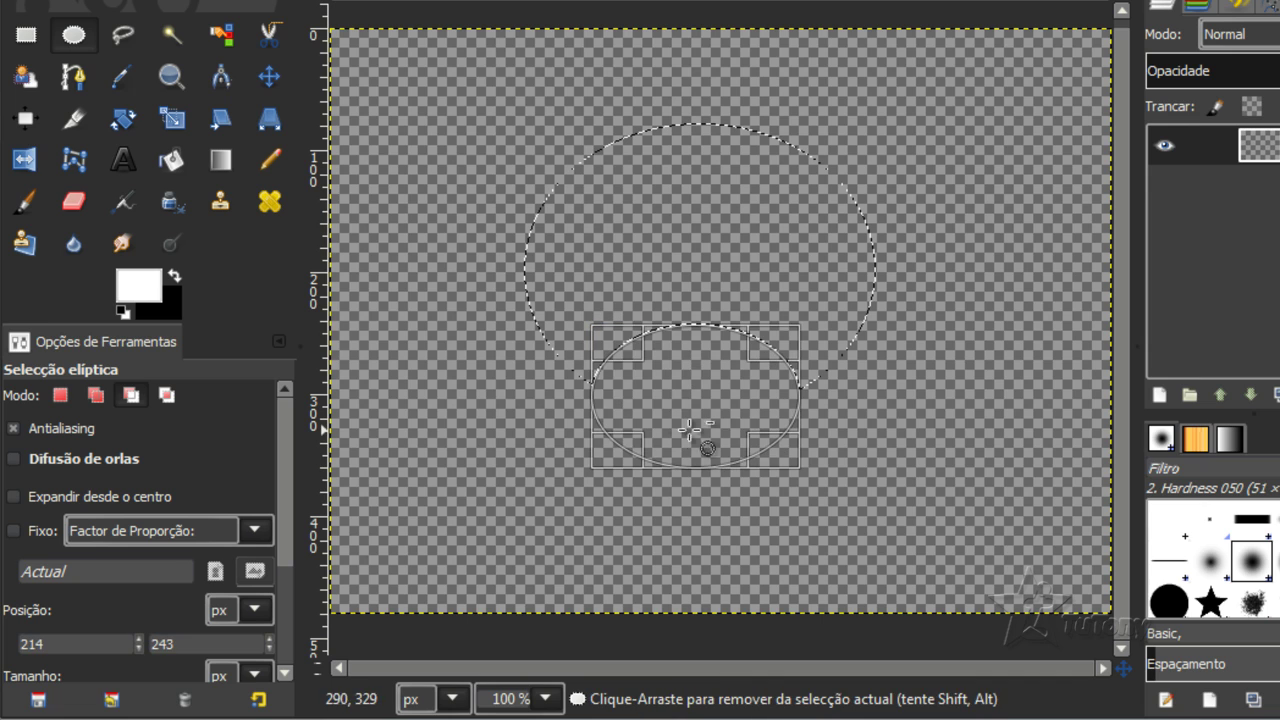
left_click_drag(904, 150, 848, 396)
left_click_drag(486, 190, 560, 379)
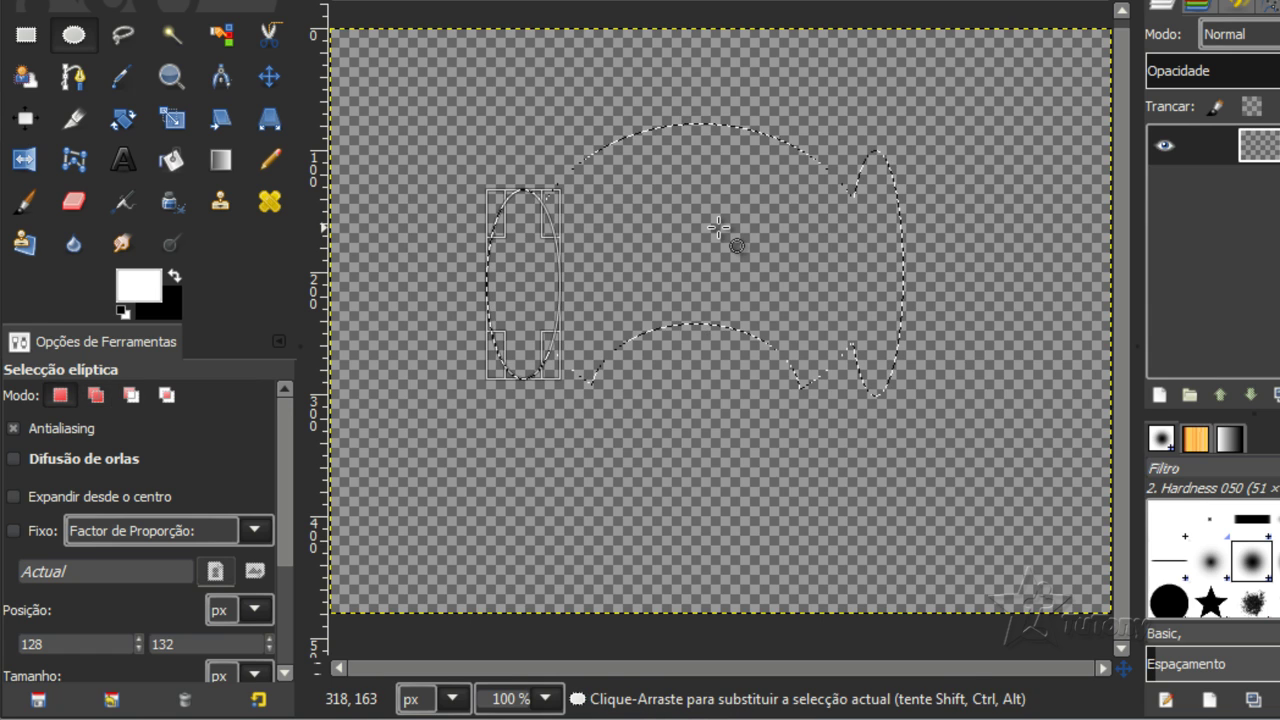
Fill the combined elliptical selection with the white foreground color, deselect it, and cut the layer's content.
key("ctrl+comma")
left_click(730, 455)
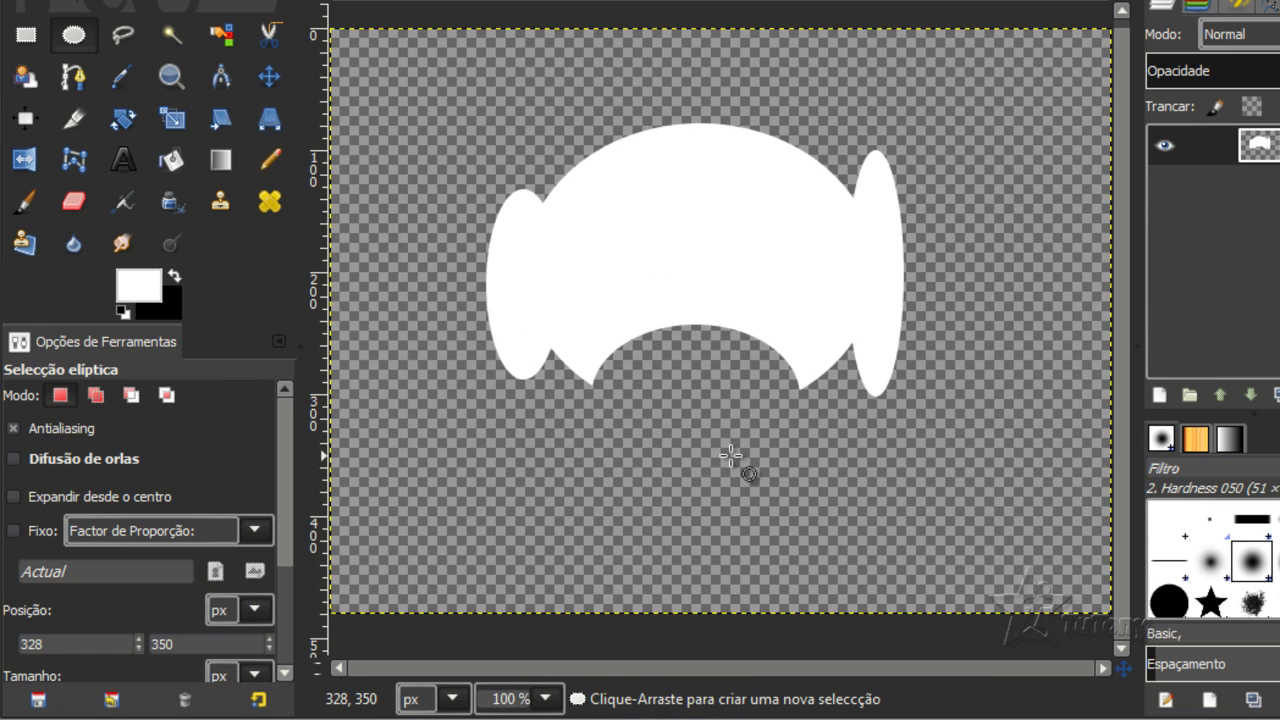
key("ctrl+x")
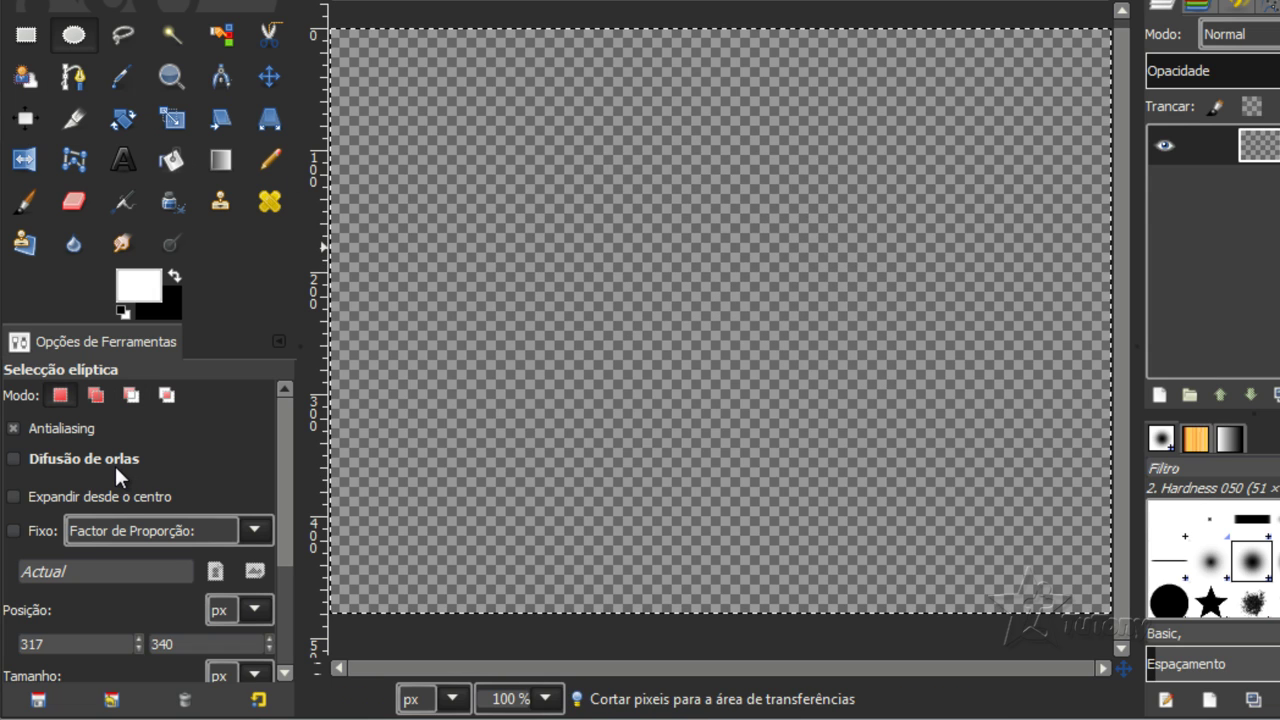
Toggle feathered edges on and off for Ellipse Select and compare its options with those of Rectangle Select.
left_click(13, 429)
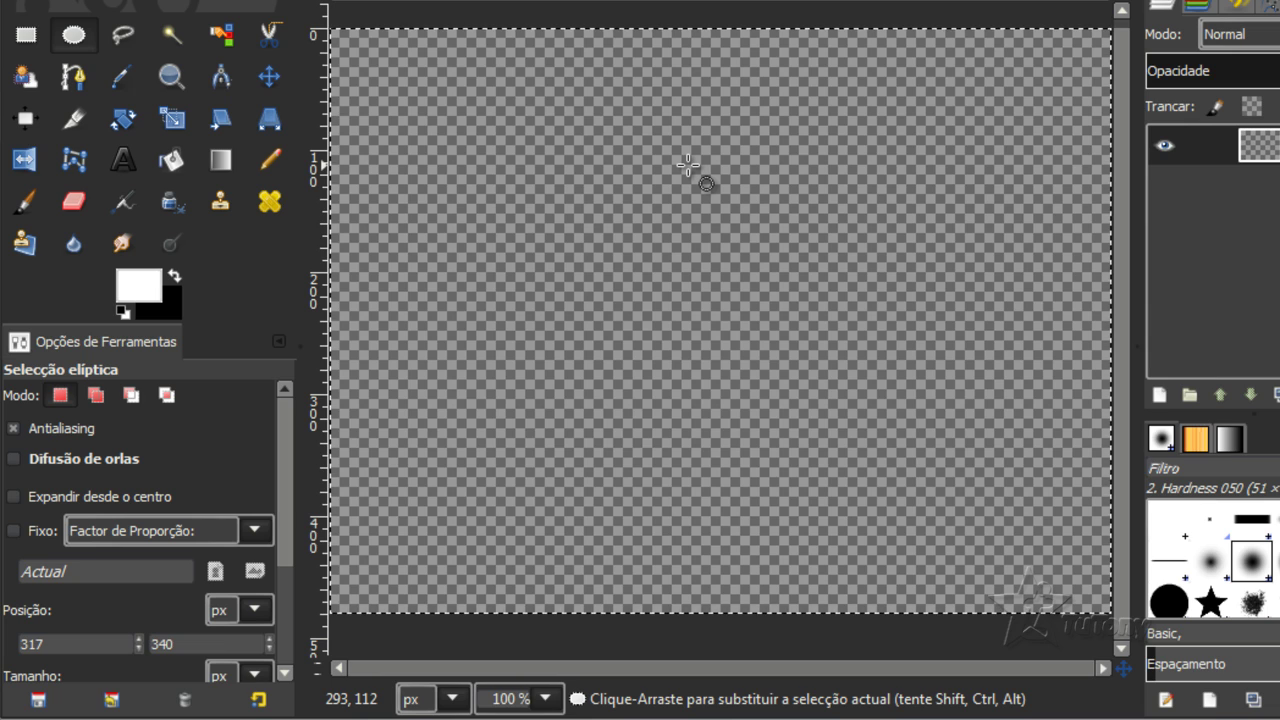
left_click(14, 458)
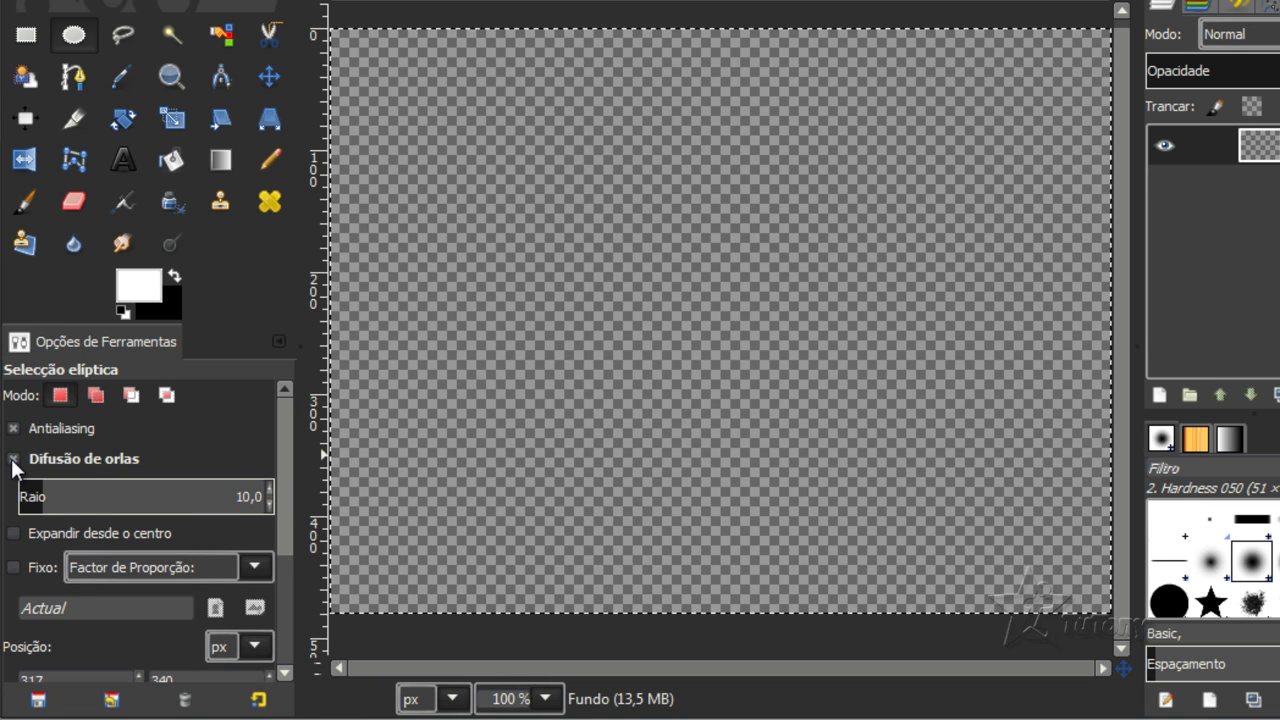
left_click(13, 459)
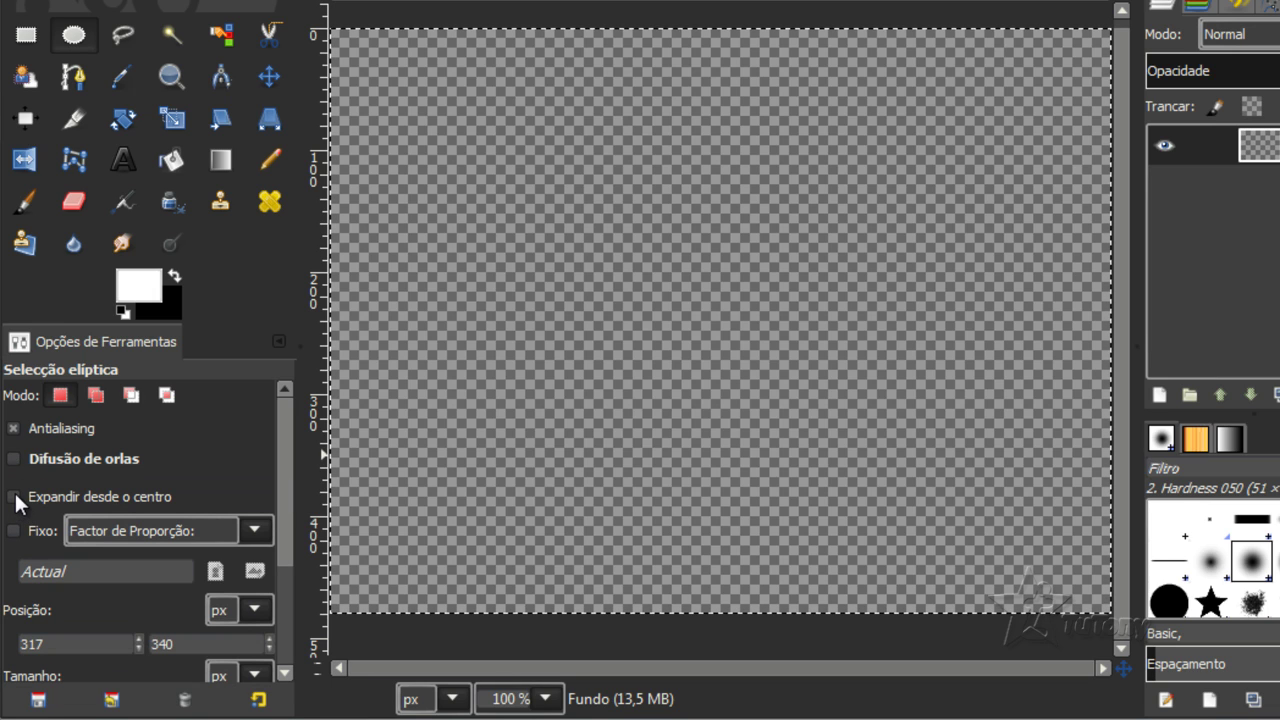
left_click(26, 34)
left_click(68, 36)
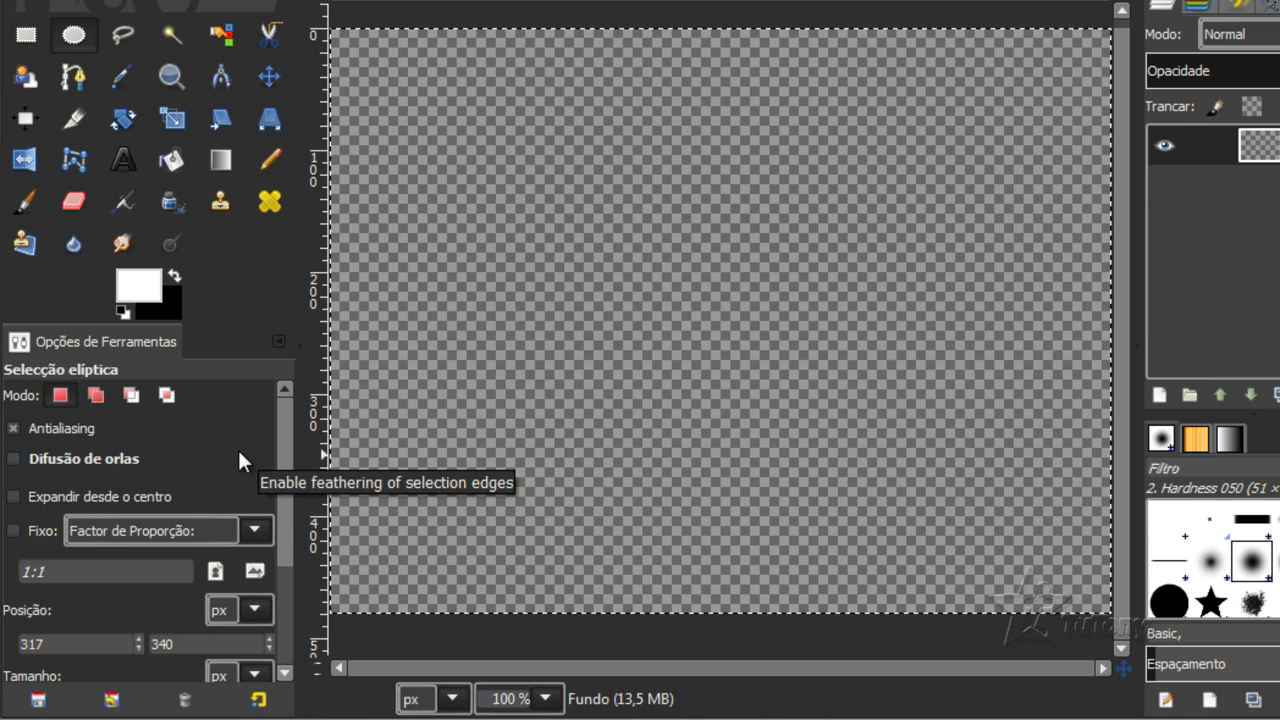
Draw a circular selection, move it to about position 171, 65 and fill it with white.
left_click(575, 197)
left_click_drag(527, 145, 929, 519)
left_click_drag(771, 364, 755, 321)
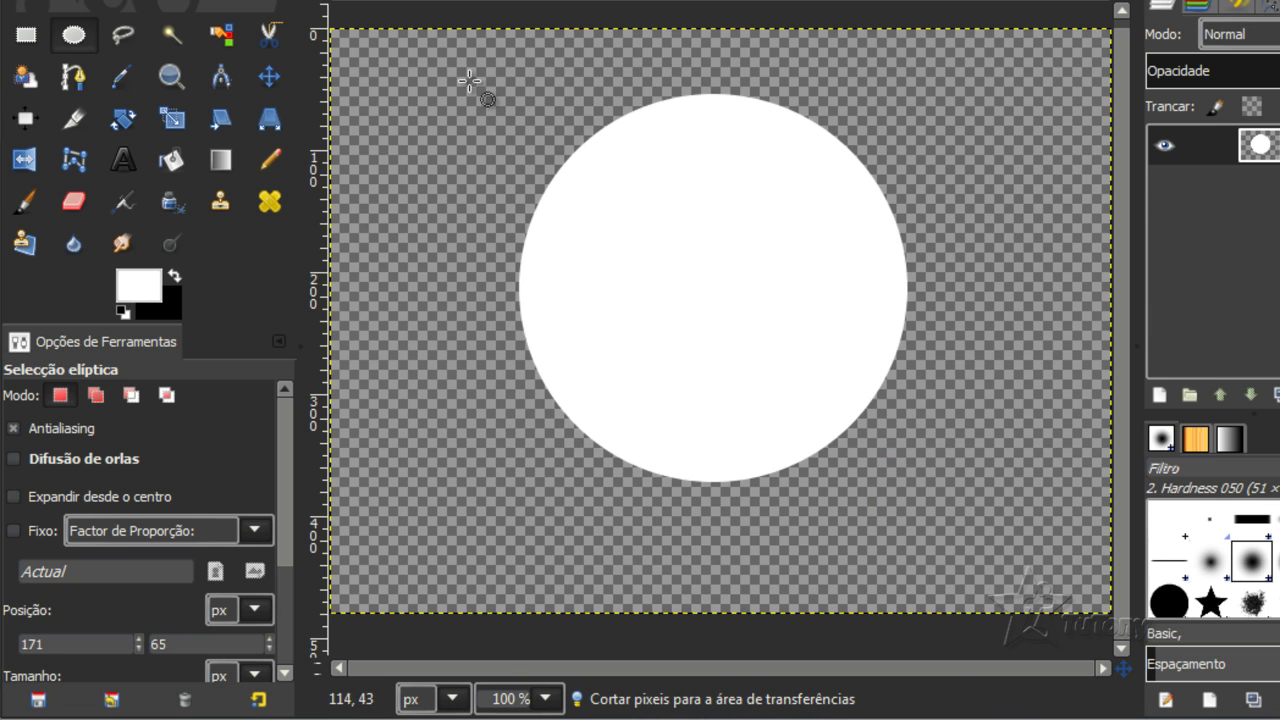
Cut away the upper part of the white circle with a wide elliptical selection at about position 43, 25.
left_click_drag(470, 80, 985, 228)
key("ctrl+z")
left_click_drag(383, 59, 1003, 225)
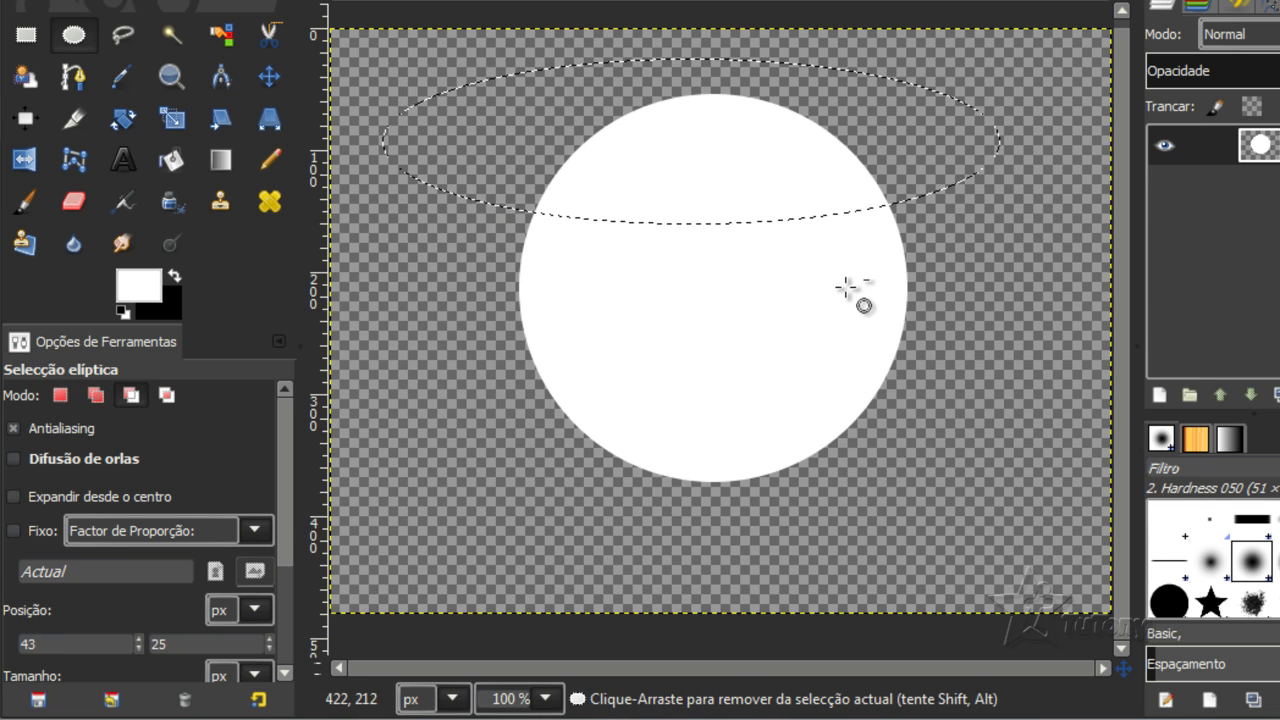
key("ctrl+x")
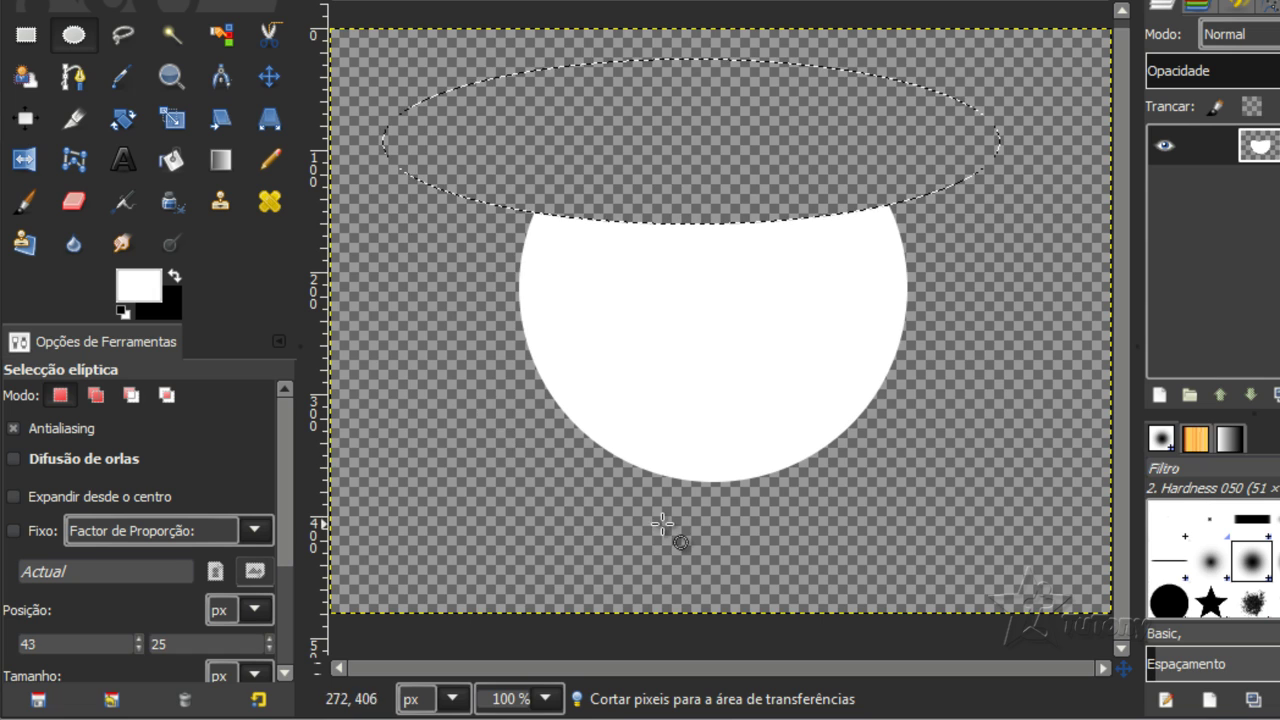
Cut a rounded notch out of the white shape's lower edge with an elliptical selection at about position 243, 214, and deselect.
left_click_drag(626, 533, 818, 288)
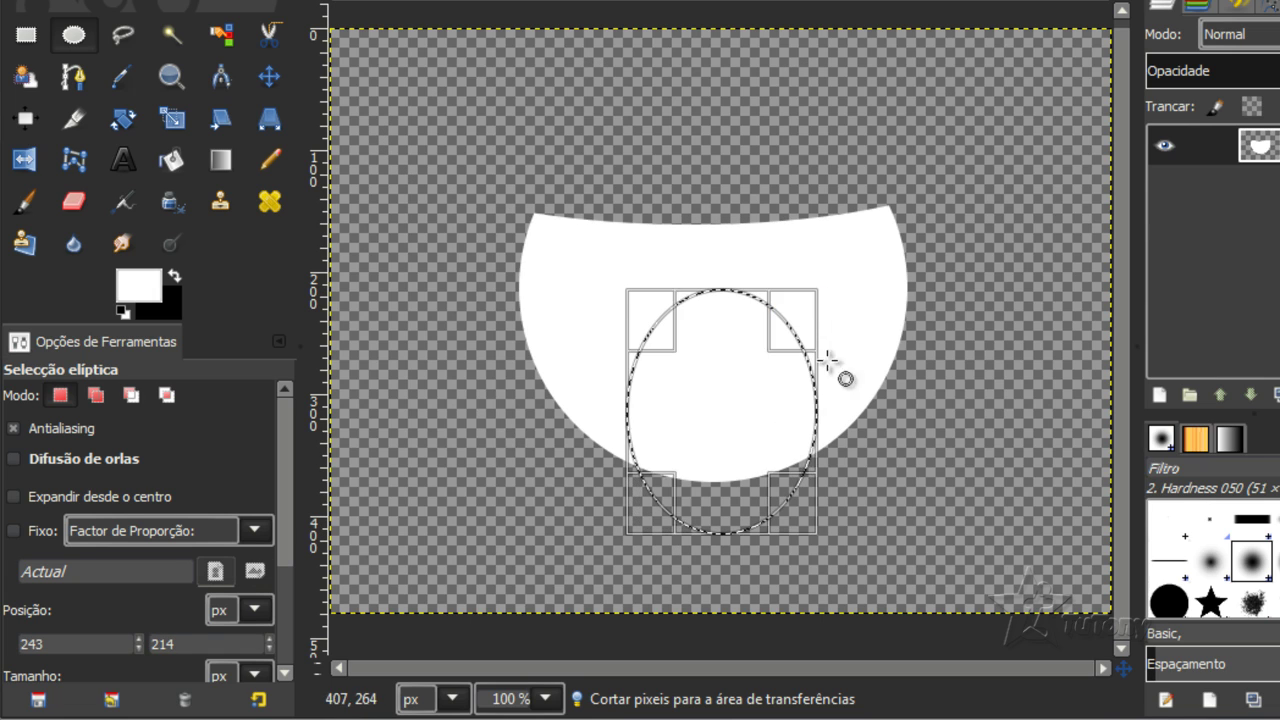
left_click(740, 466)
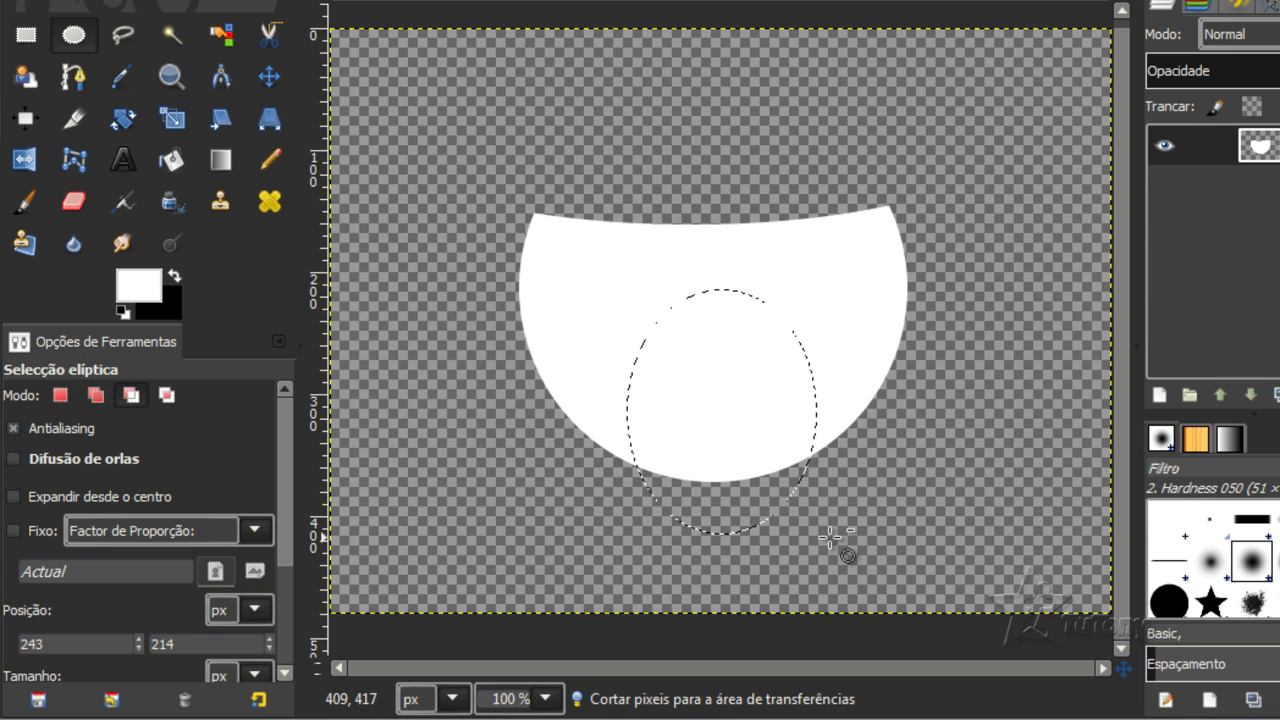
key("ctrl+x")
left_click(958, 493)
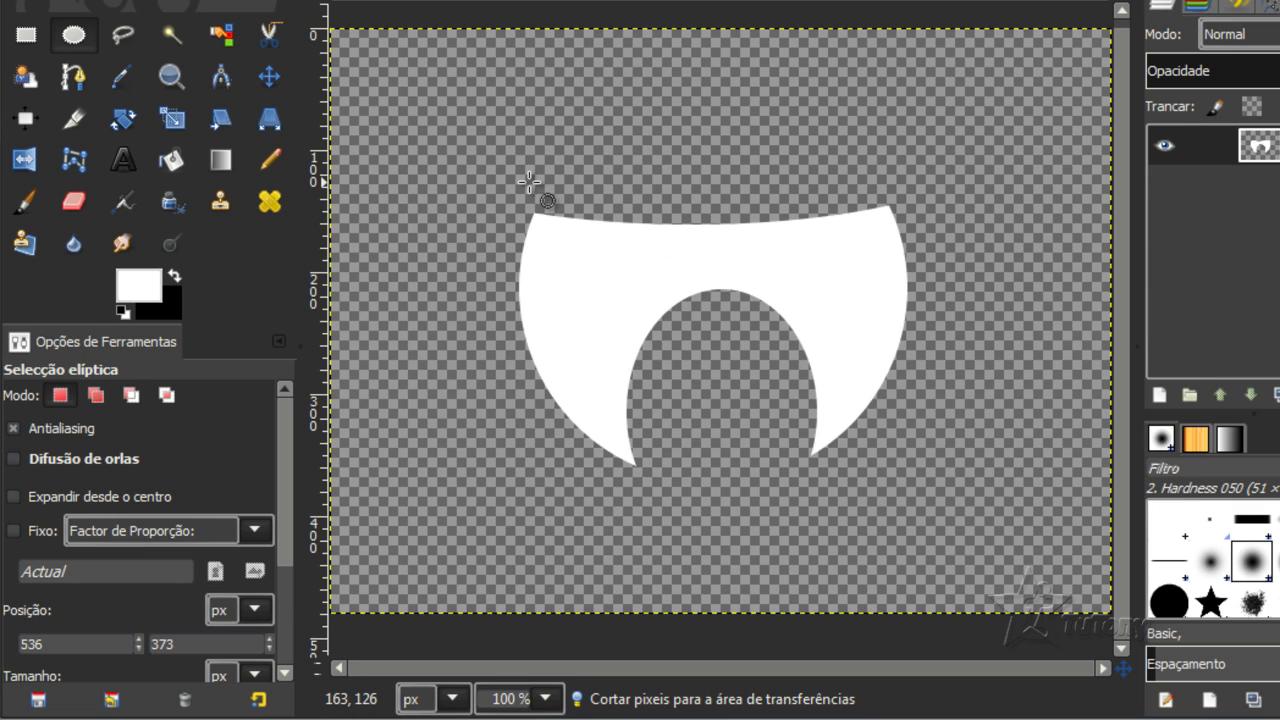
Cut the remaining white shape with a large elliptical selection at about position 126, 102 and a second one over the leftover corner.
key("ctrl+z")
left_click_drag(485, 153, 1035, 518)
key("ctrl+x")
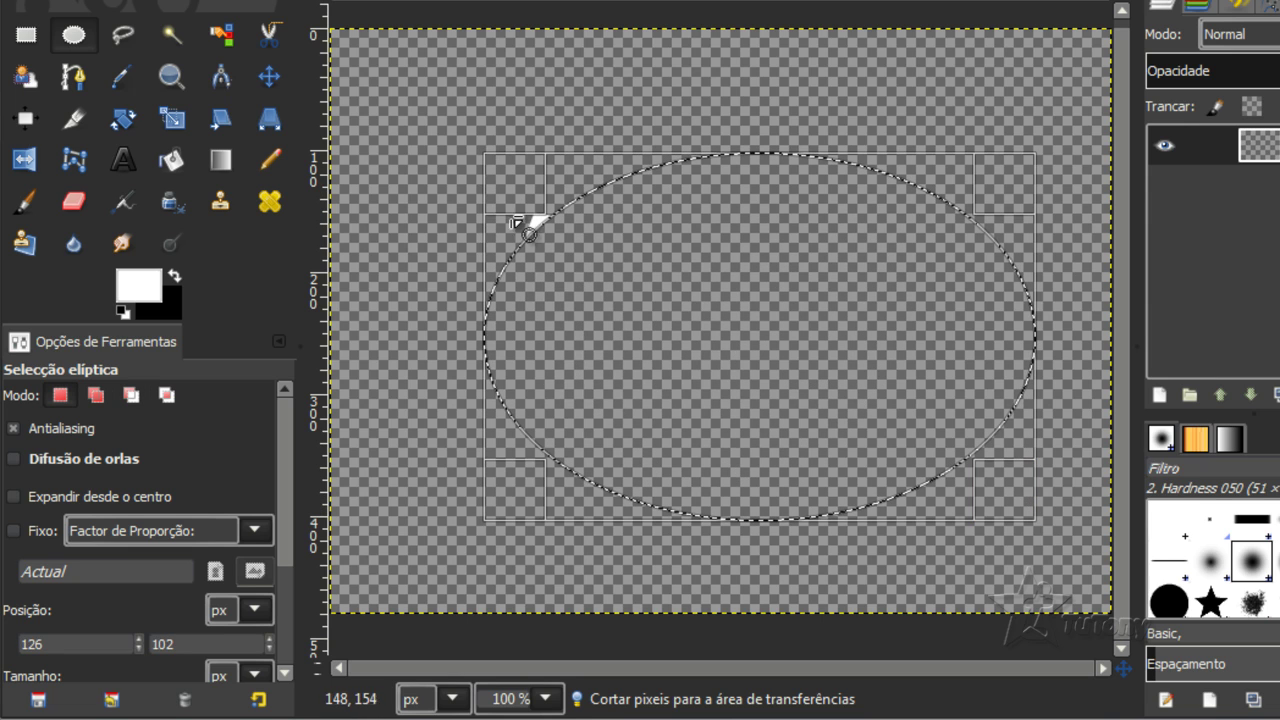
left_click_drag(418, 112, 750, 415)
key("ctrl+x")
left_click(874, 283)
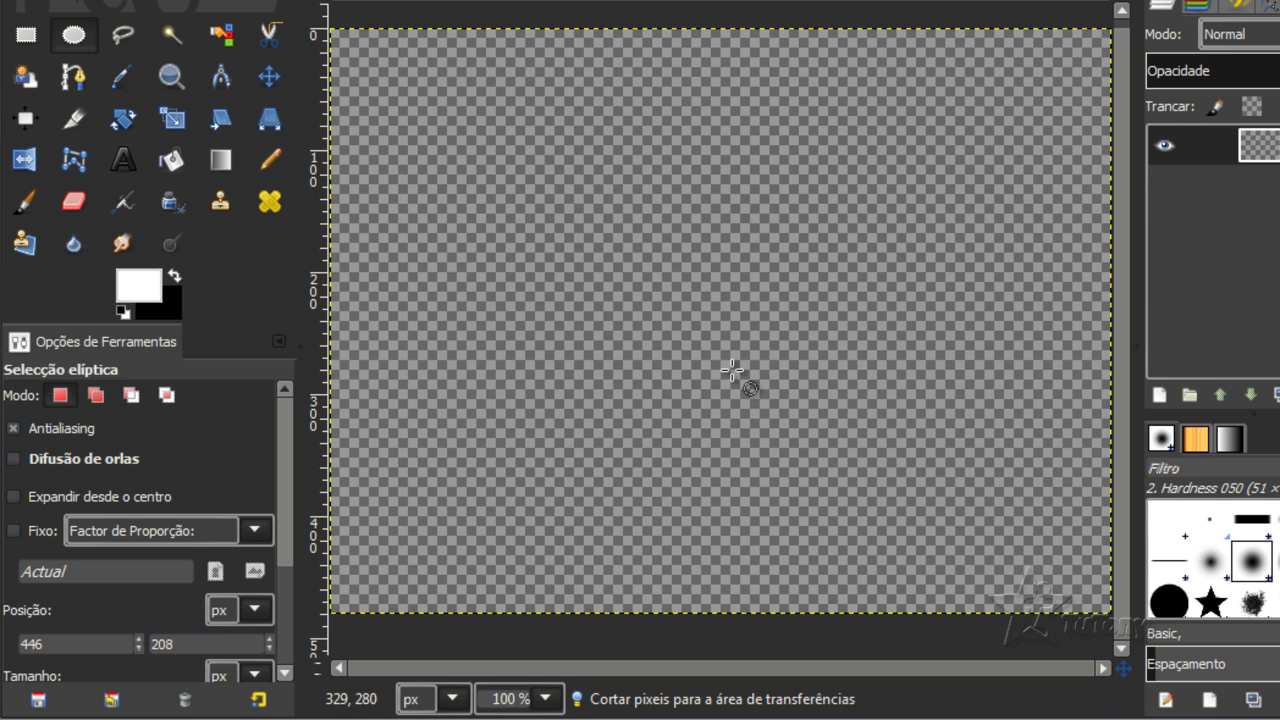
Review the Ellipse Select position and size options and toggle its feathered edges on and off.
left_click_drag(281, 477, 285, 570)
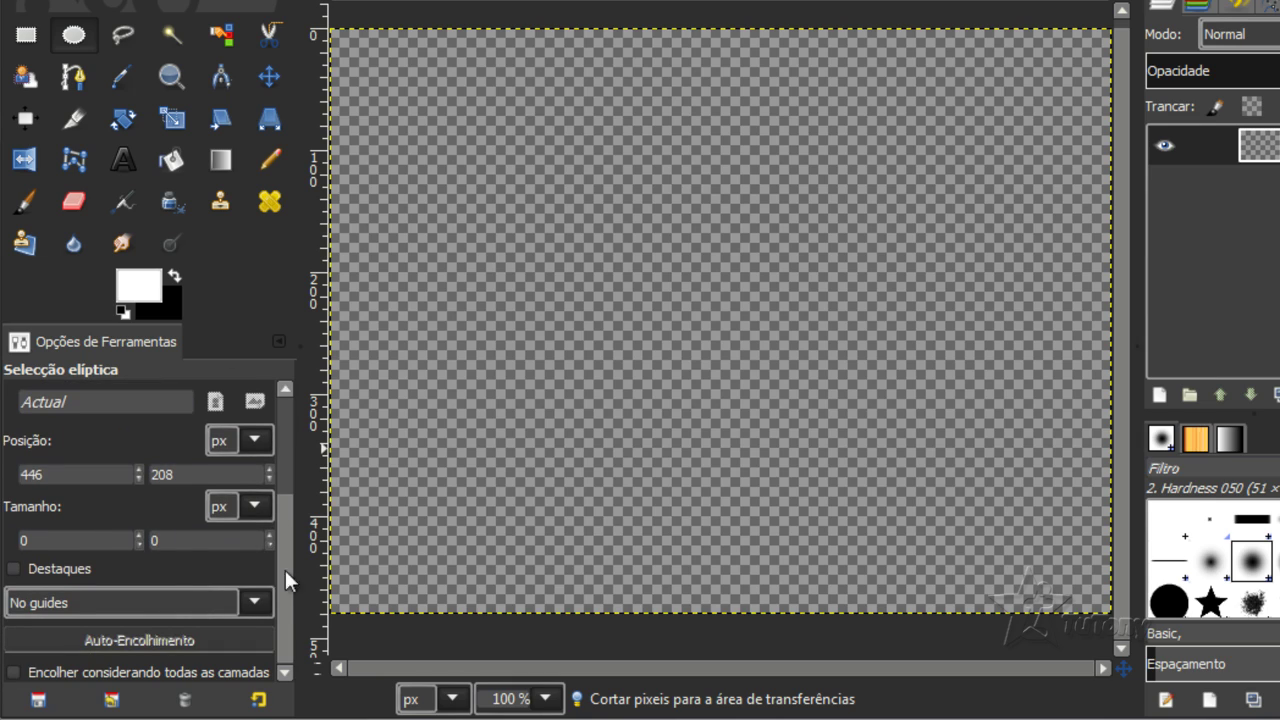
double_click(73, 477)
scroll(288, 570, "up", 3)
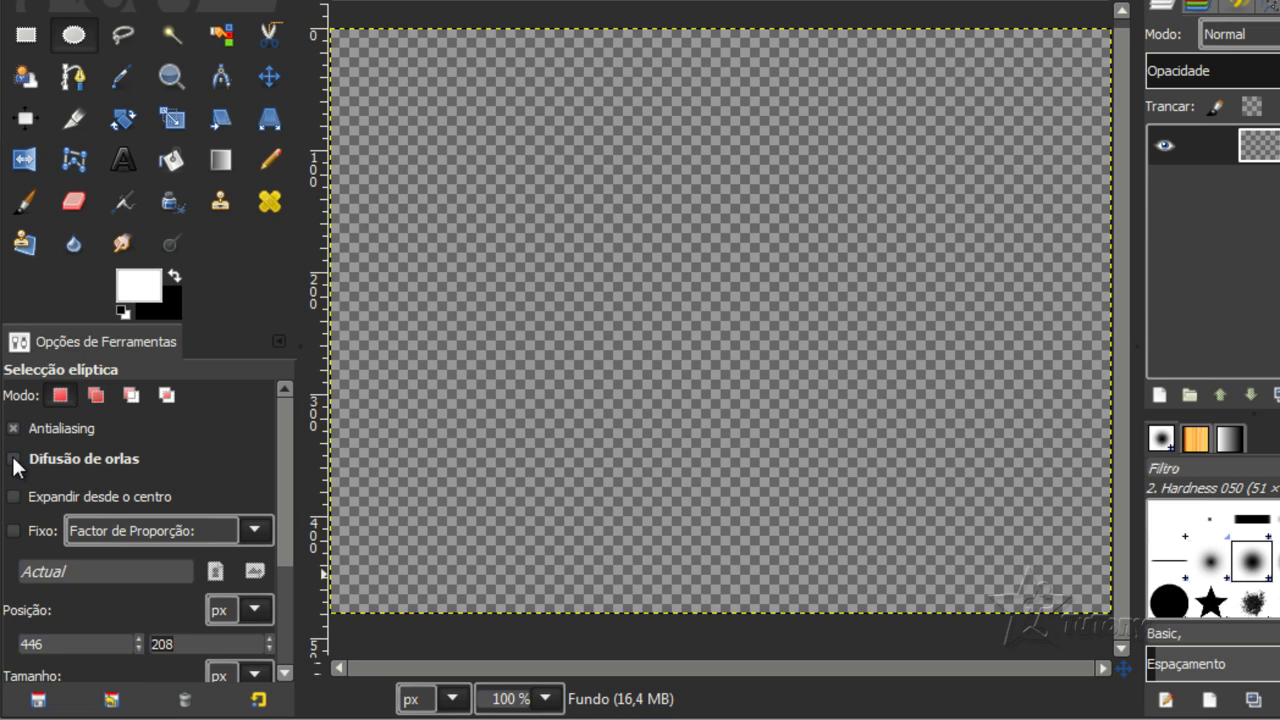
left_click(12, 458)
left_click(12, 458)
Draw a closed, rounded freehand selection with a pointed tip and a dip in its upper edge using Free Select.
left_click(123, 34)
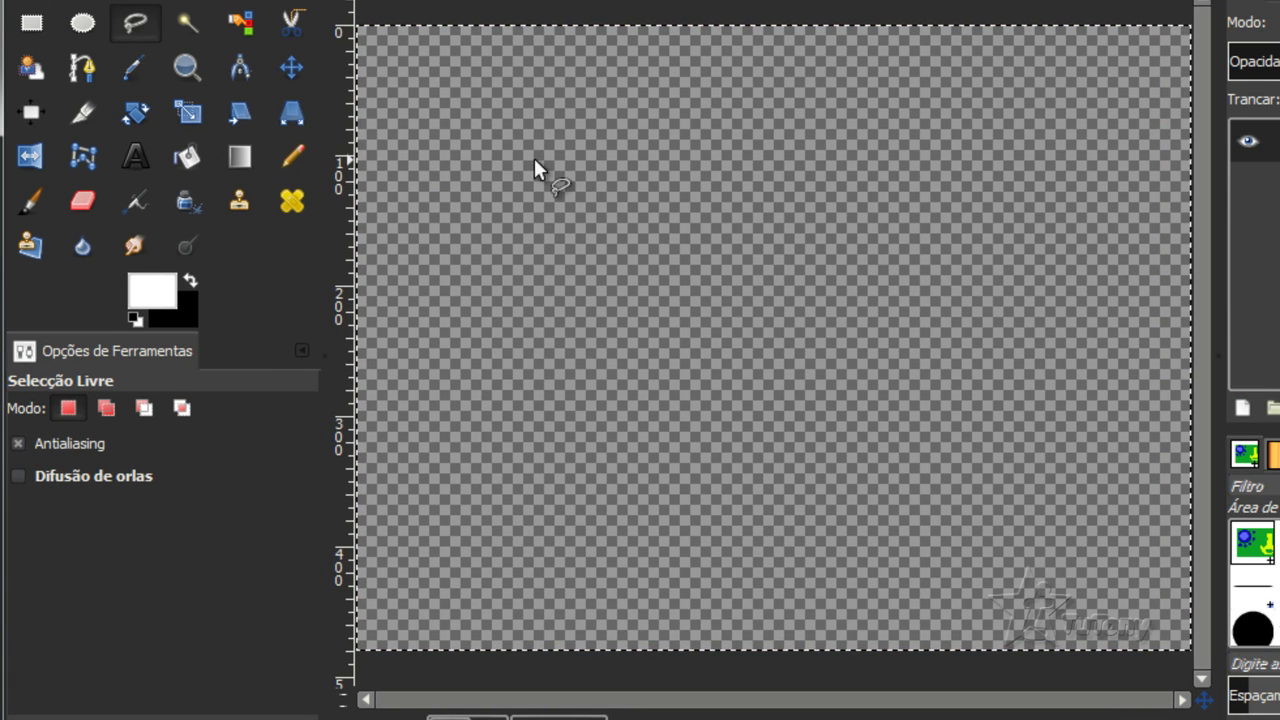
mouse_move(571, 96)
left_mouse_down()
mouse_move(497, 112)
mouse_move(419, 216)
mouse_move(421, 415)
mouse_move(637, 532)
mouse_move(888, 437)
mouse_move(876, 202)
mouse_move(553, 174)
left_mouse_up()
left_click_drag(569, 100, 569, 95)
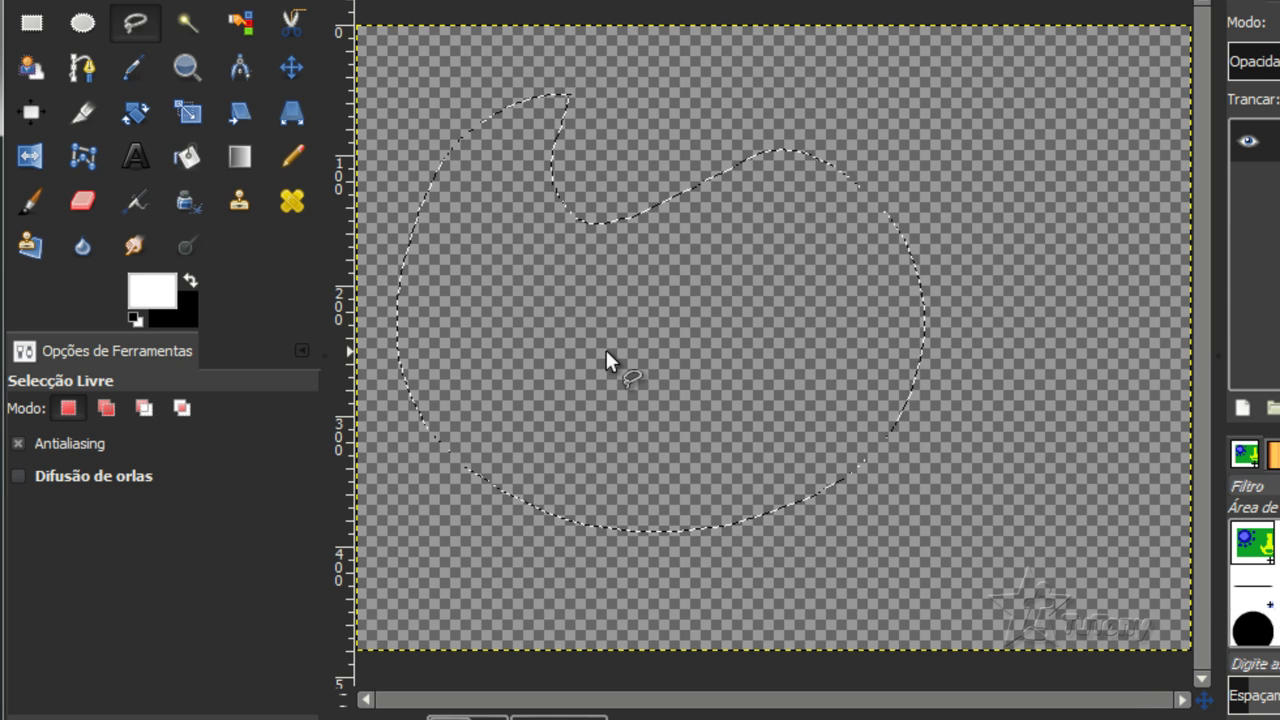
Set the foreground color to blue 2400ff and fill the freehand selection with it.
left_click(157, 288)
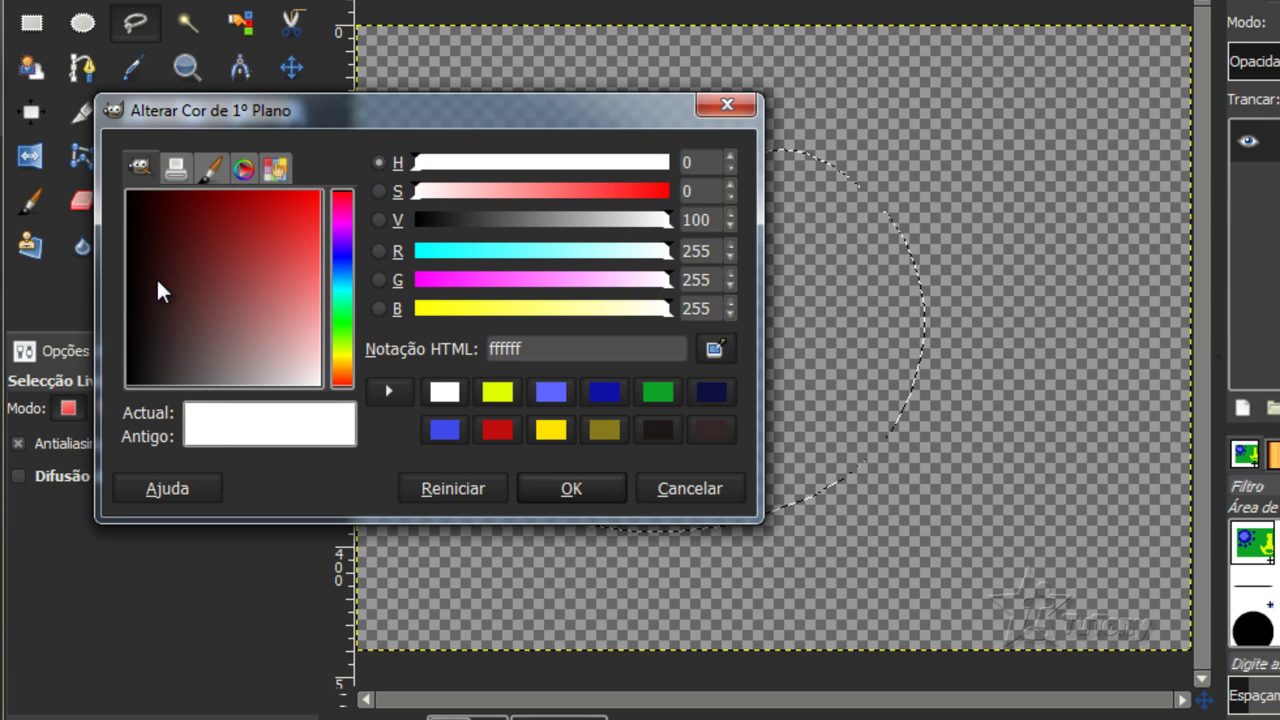
left_click_drag(190, 268, 316, 200)
mouse_move(340, 205)
left_mouse_down()
mouse_move(343, 250)
mouse_move(337, 194)
left_mouse_up()
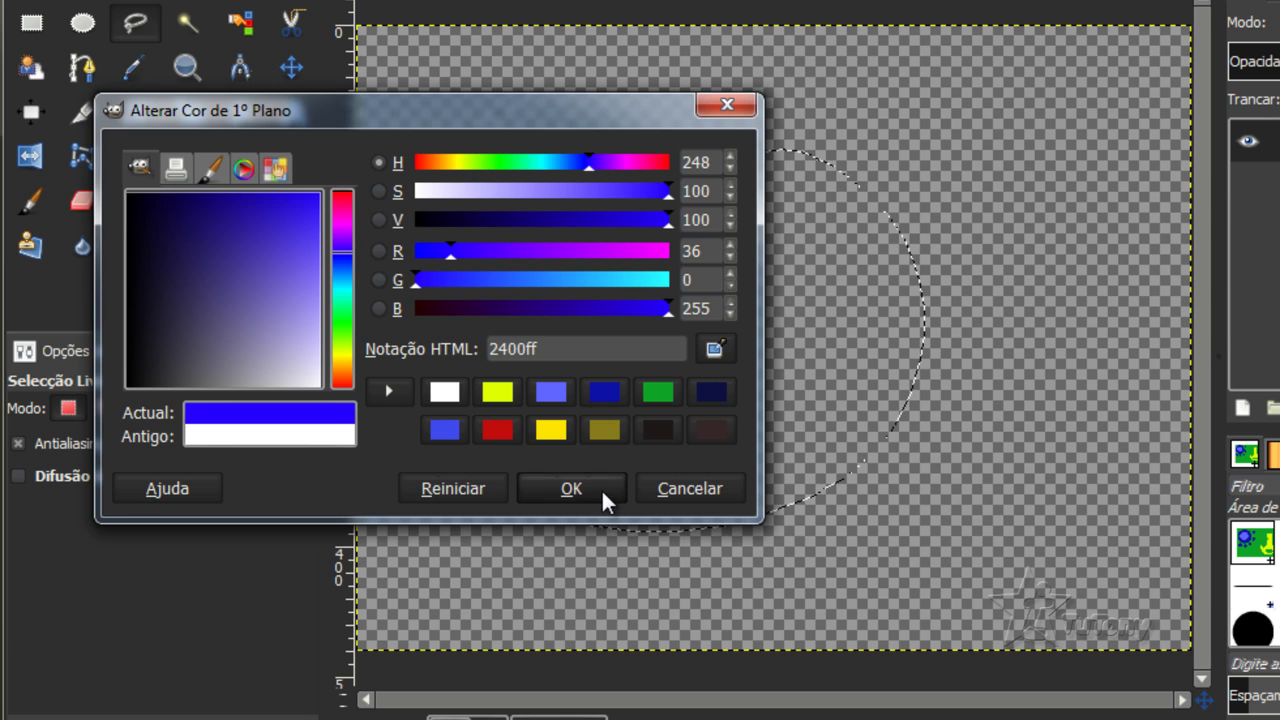
left_click(571, 488)
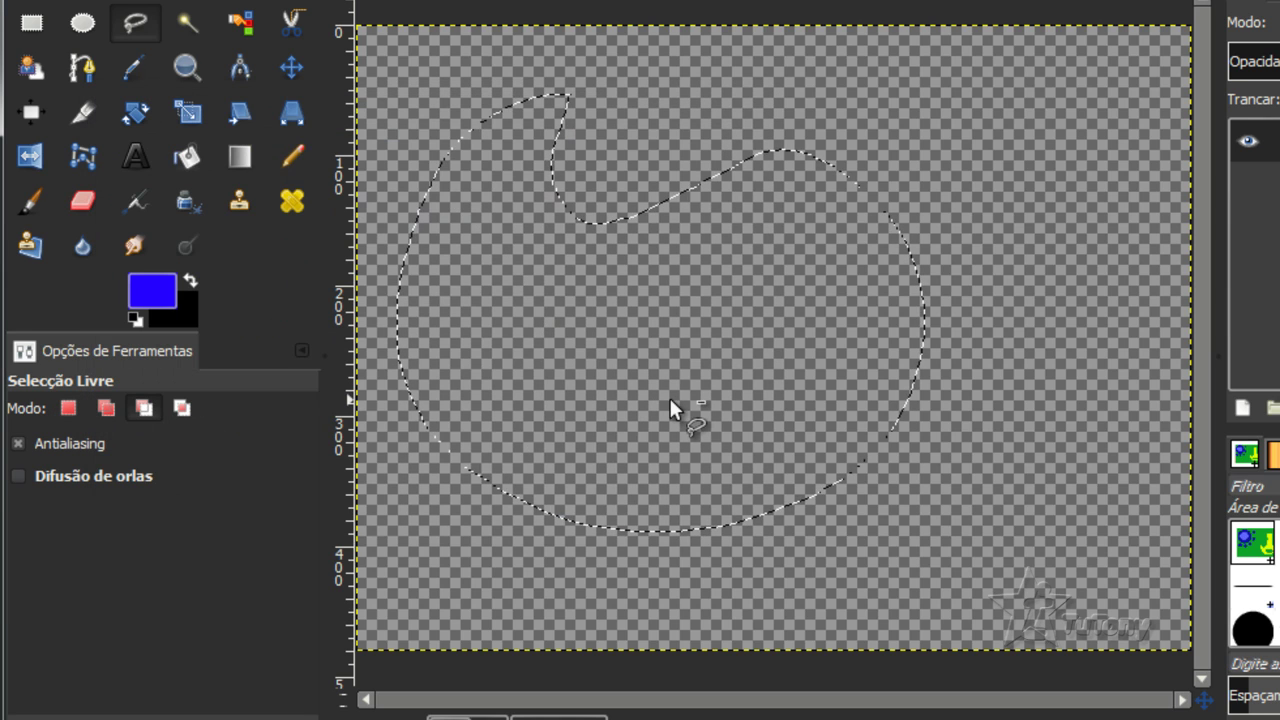
key("ctrl+comma")
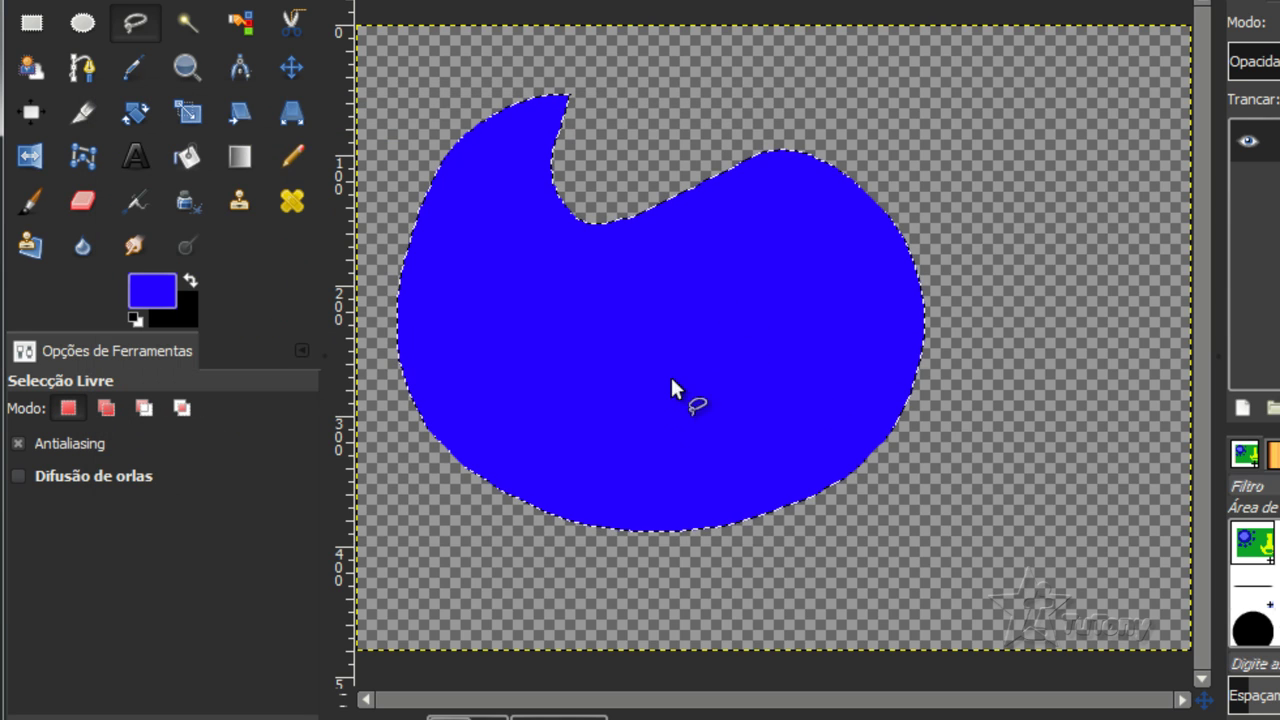
Enable feathered edges with radius 20 and draw a closed, arched Free Select outline above and beside the blue shape, mixing straight and freehand segments.
left_click(16, 475)
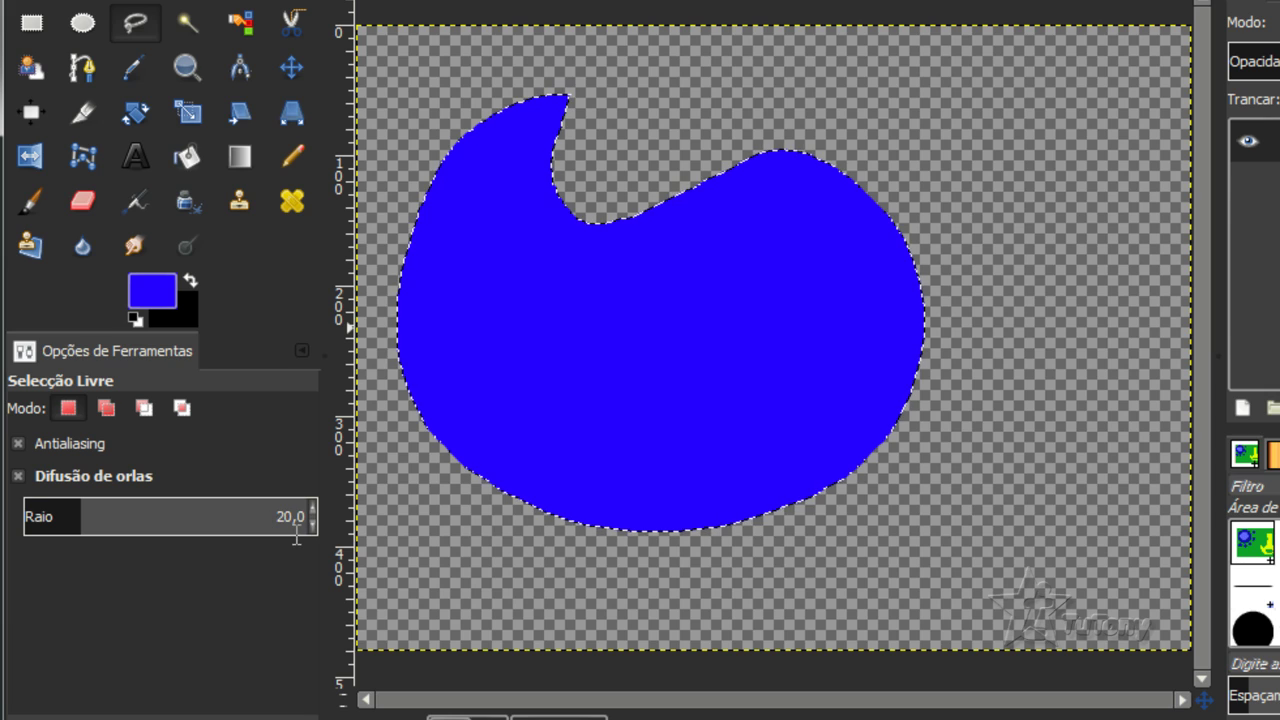
left_click(951, 128)
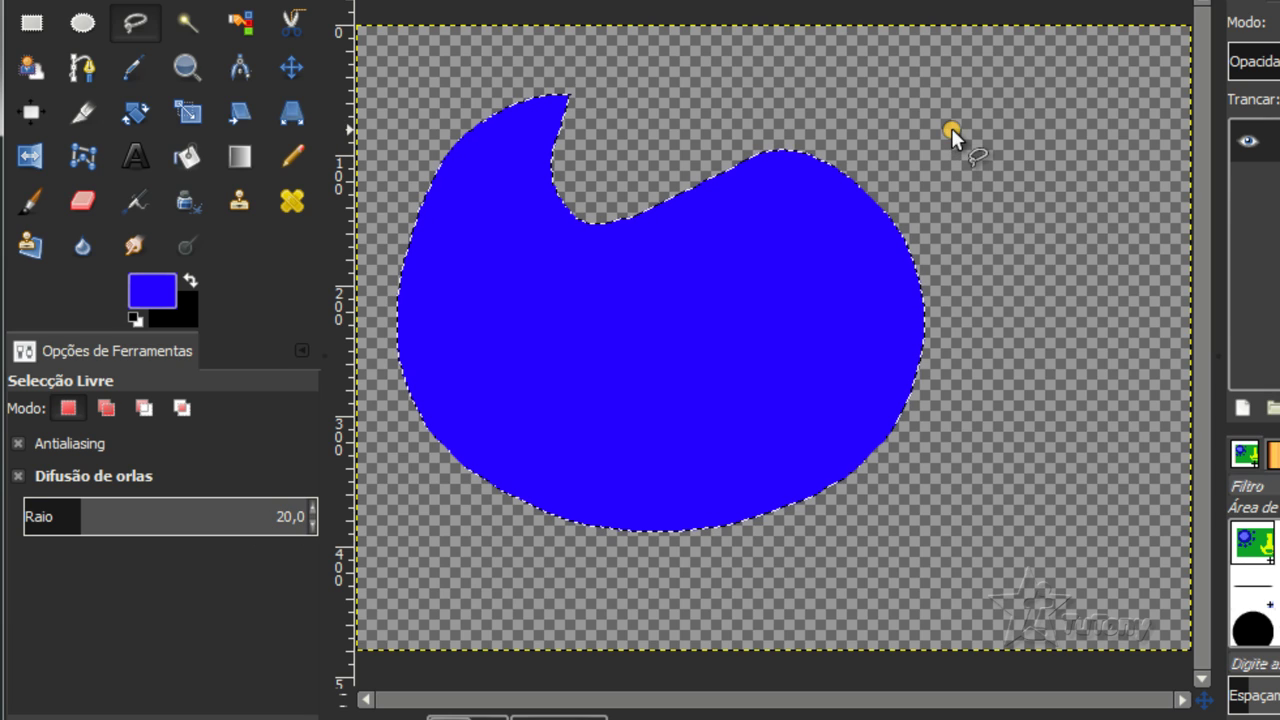
left_click(976, 268)
left_click(965, 430)
left_click(1126, 335)
left_click(1145, 135)
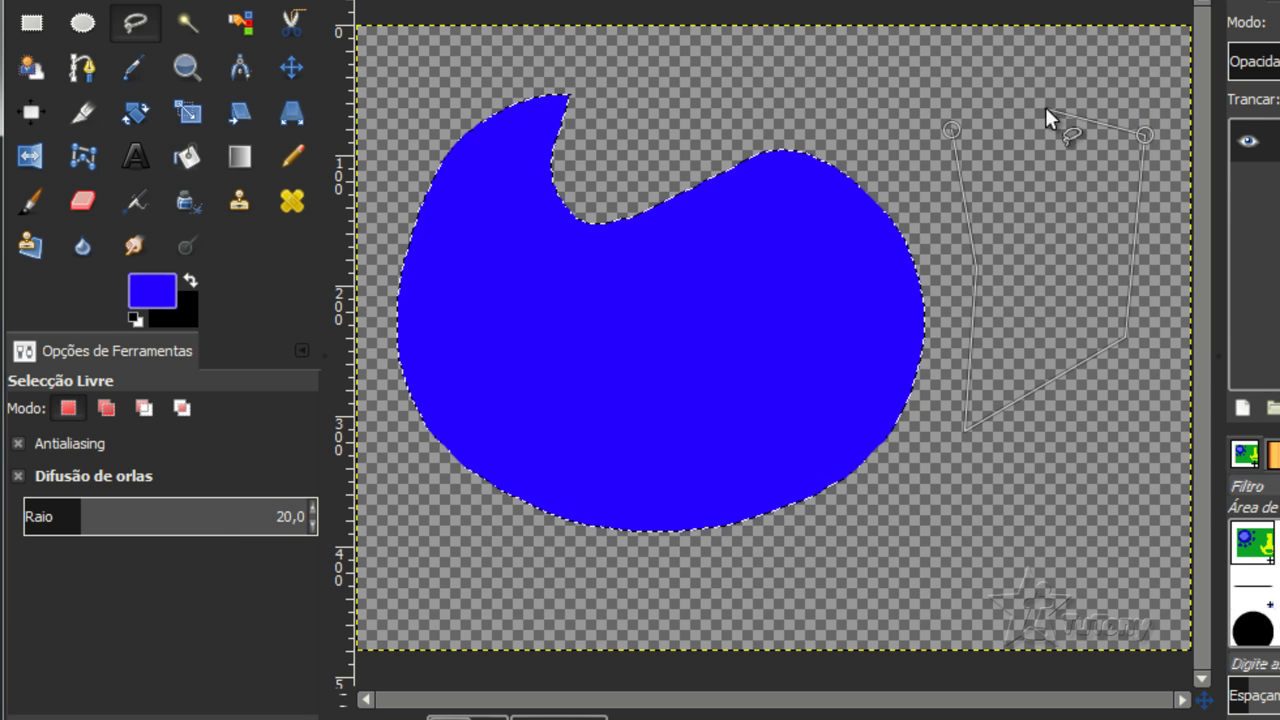
left_click(1085, 65)
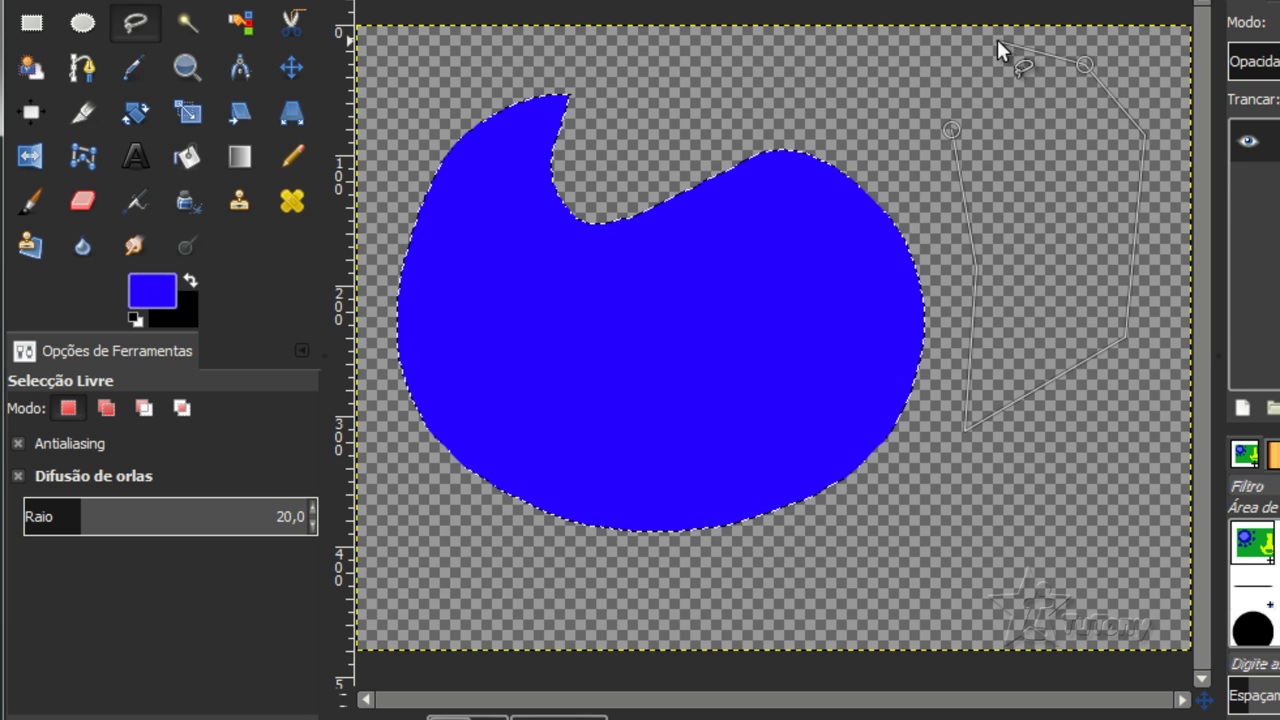
left_click(997, 40)
left_click(706, 72)
left_click(848, 155)
left_click(928, 78)
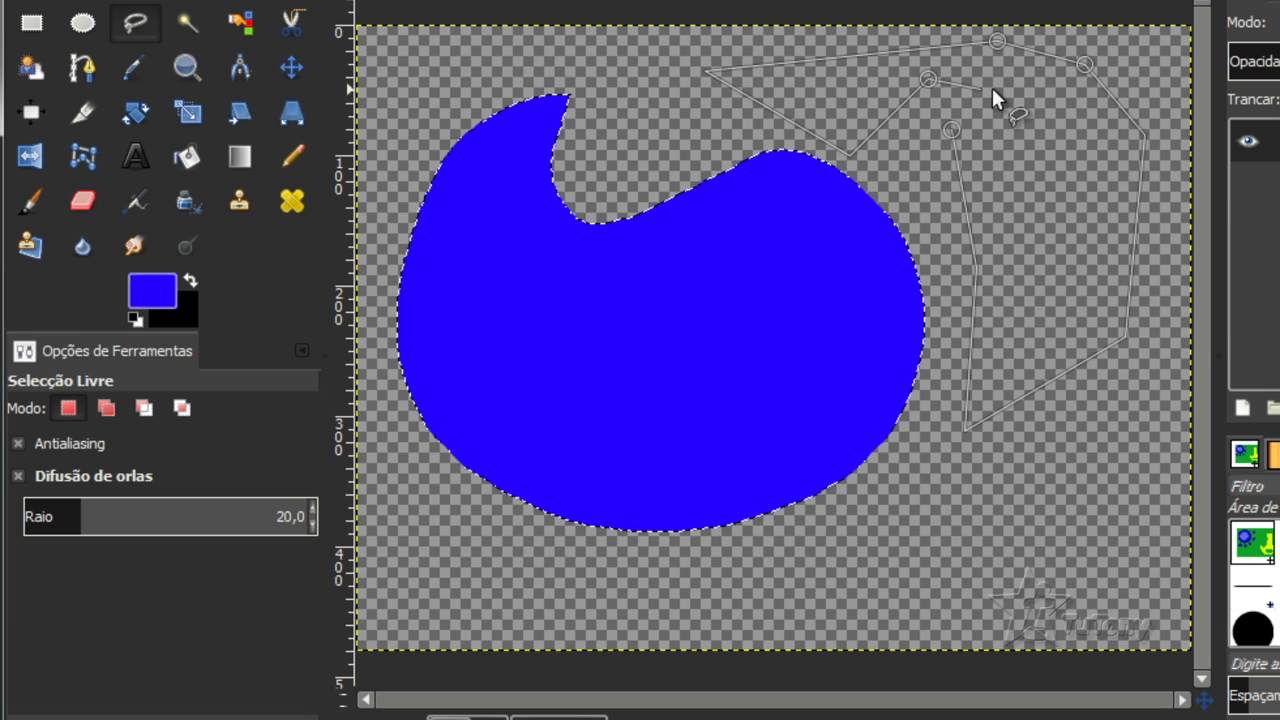
mouse_move(1043, 92)
left_mouse_down()
mouse_move(1078, 155)
mouse_move(1090, 285)
mouse_move(1015, 284)
left_mouse_up()
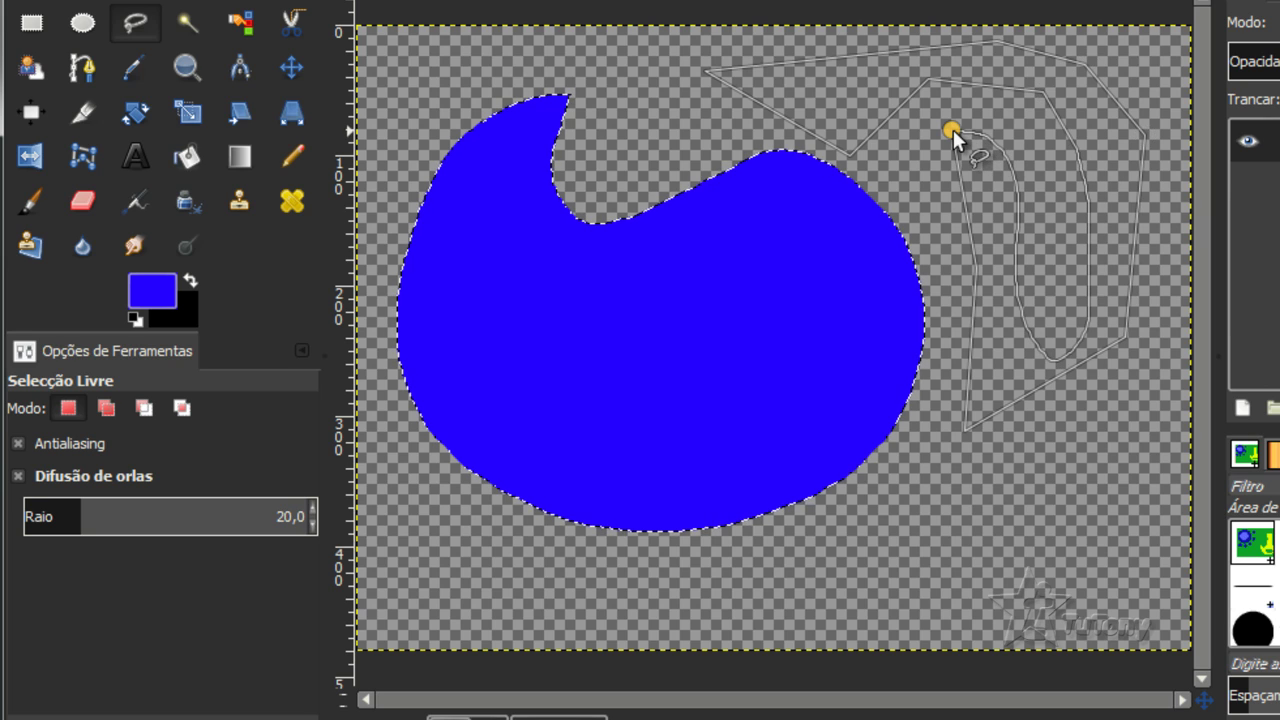
left_click(953, 129)
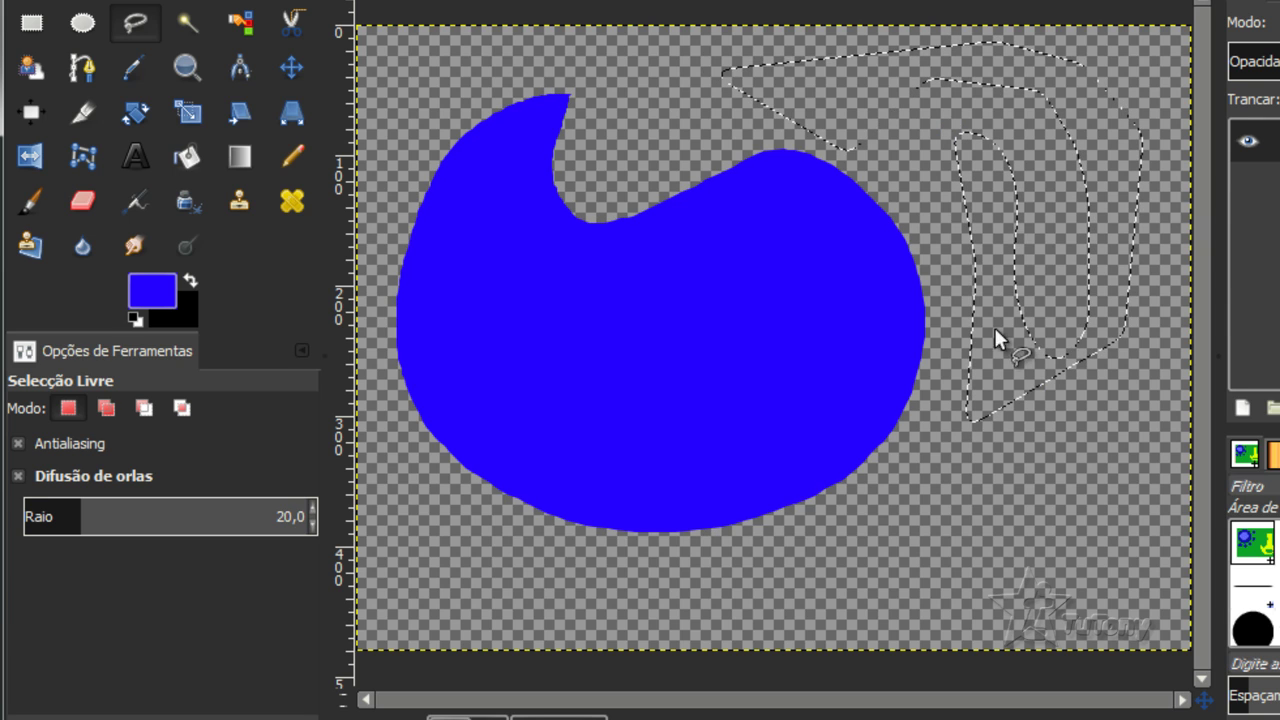
Set the foreground color to green 288014 and fill the feathered selection with it.
left_click(160, 288)
left_click_drag(276, 277, 225, 224)
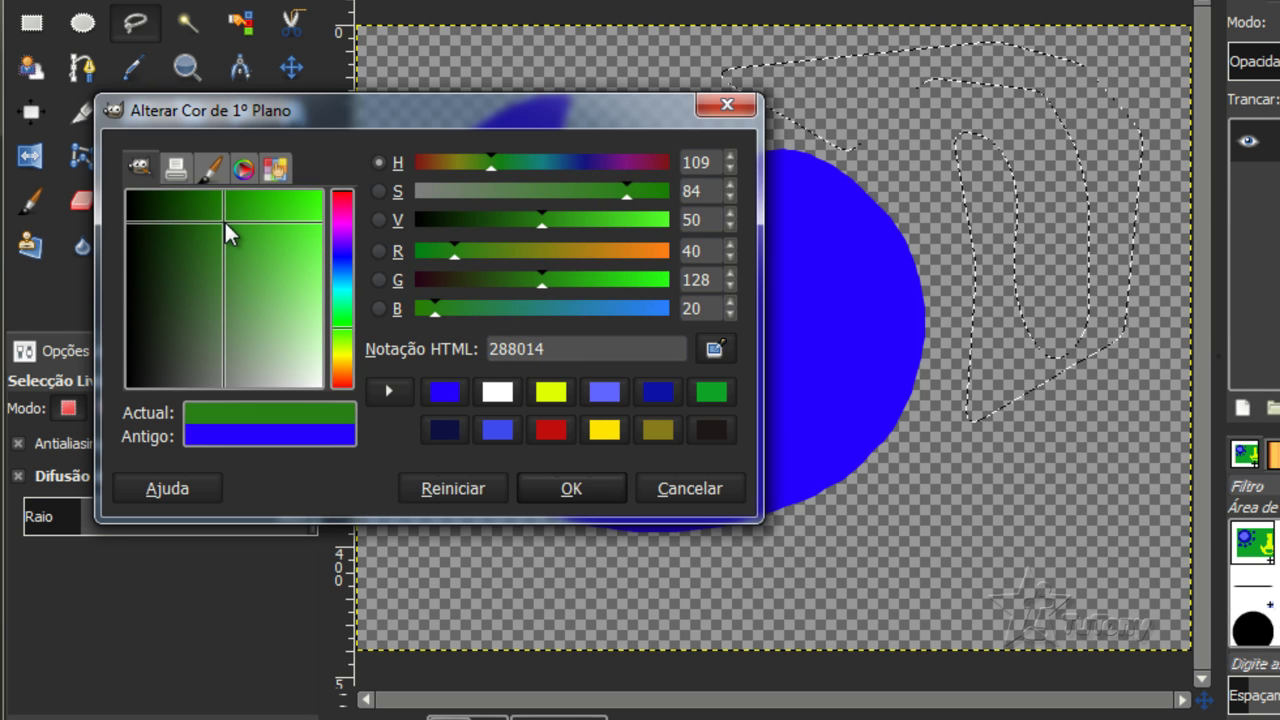
left_click(560, 489)
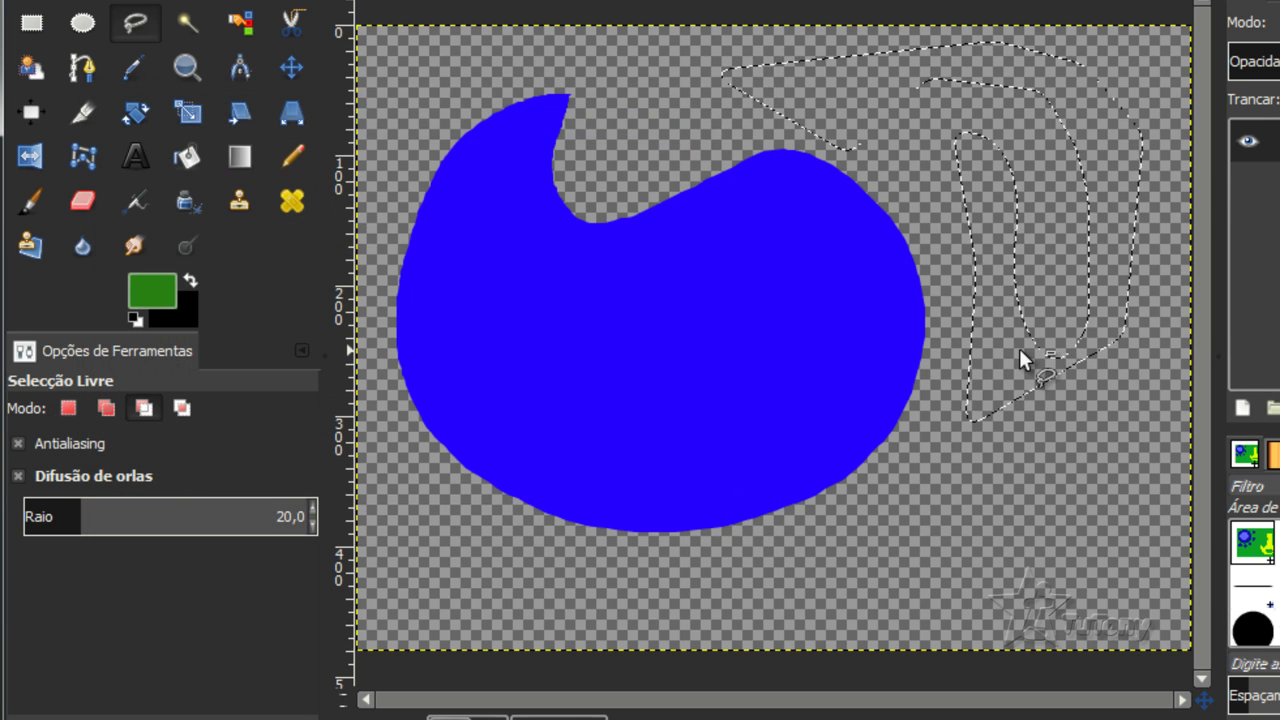
key("ctrl+comma")
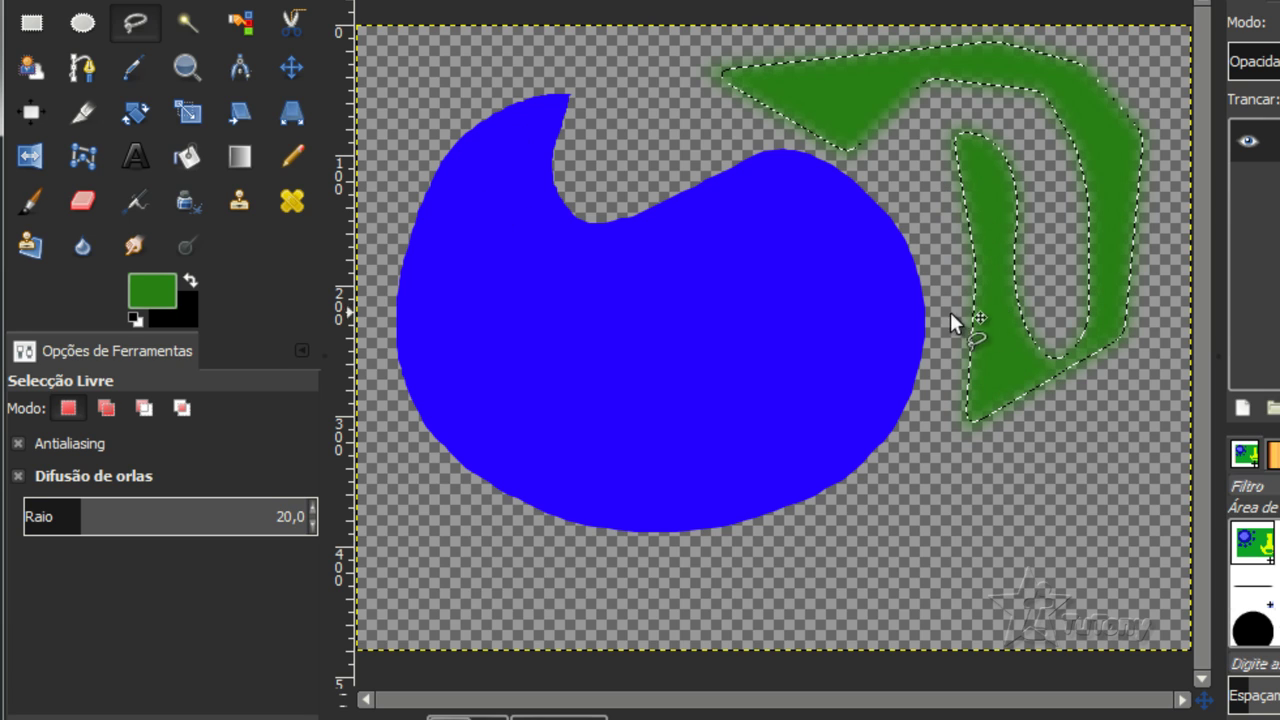
Move the selection outline away from the green shape, deselect it and inspect the shape's feathered edges up close.
left_click(996, 231, "alt")
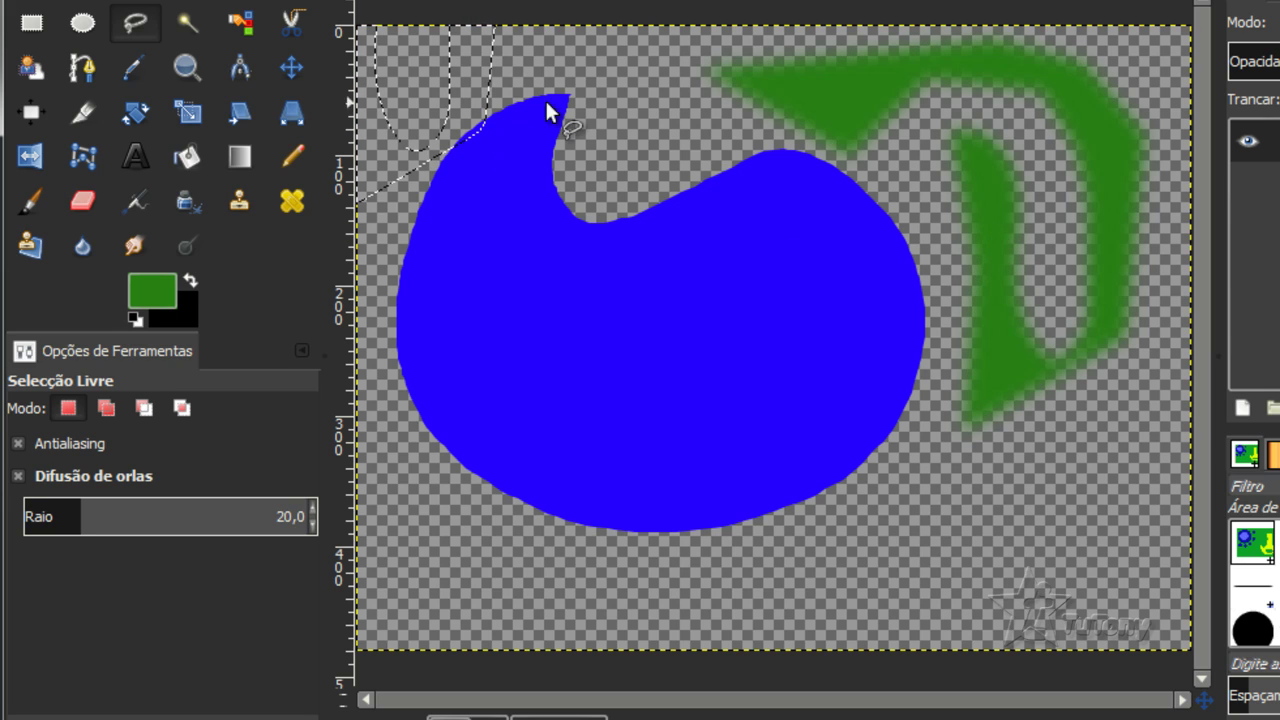
left_click_drag(870, 97, 467, 83)
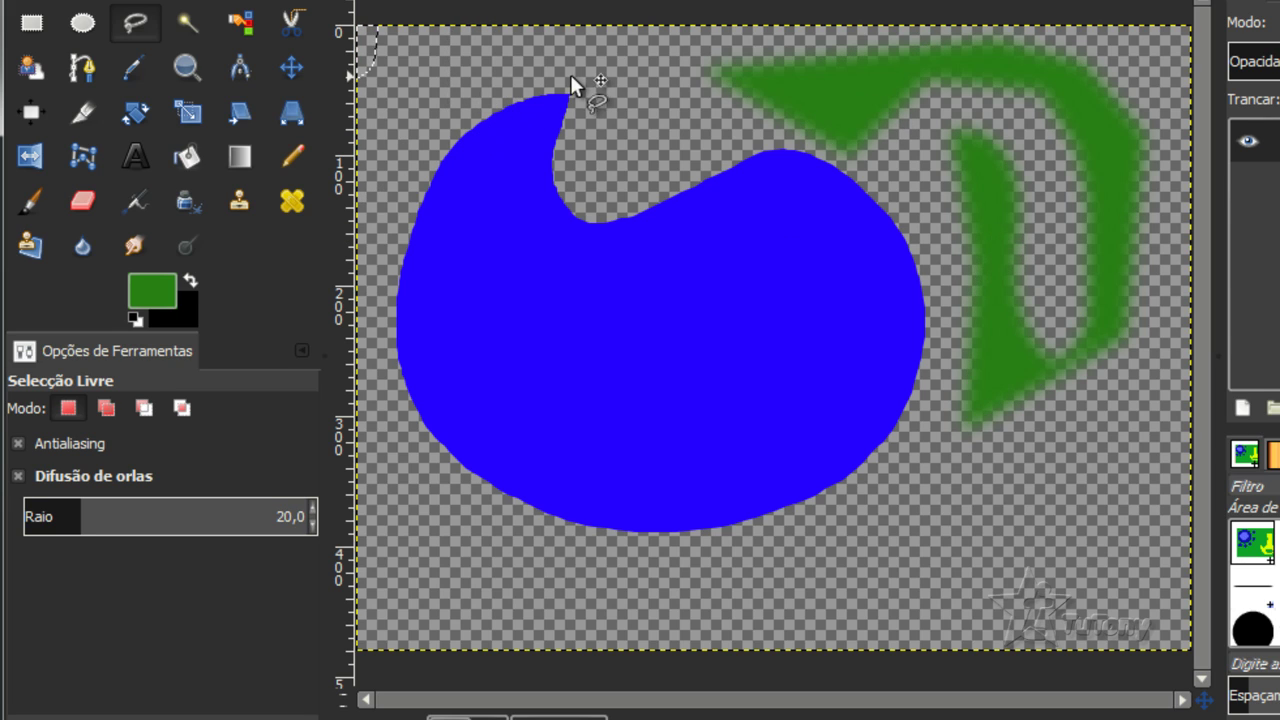
key("ctrl+shift+a")
scroll(1006, 378, "up", 2, "ctrl")
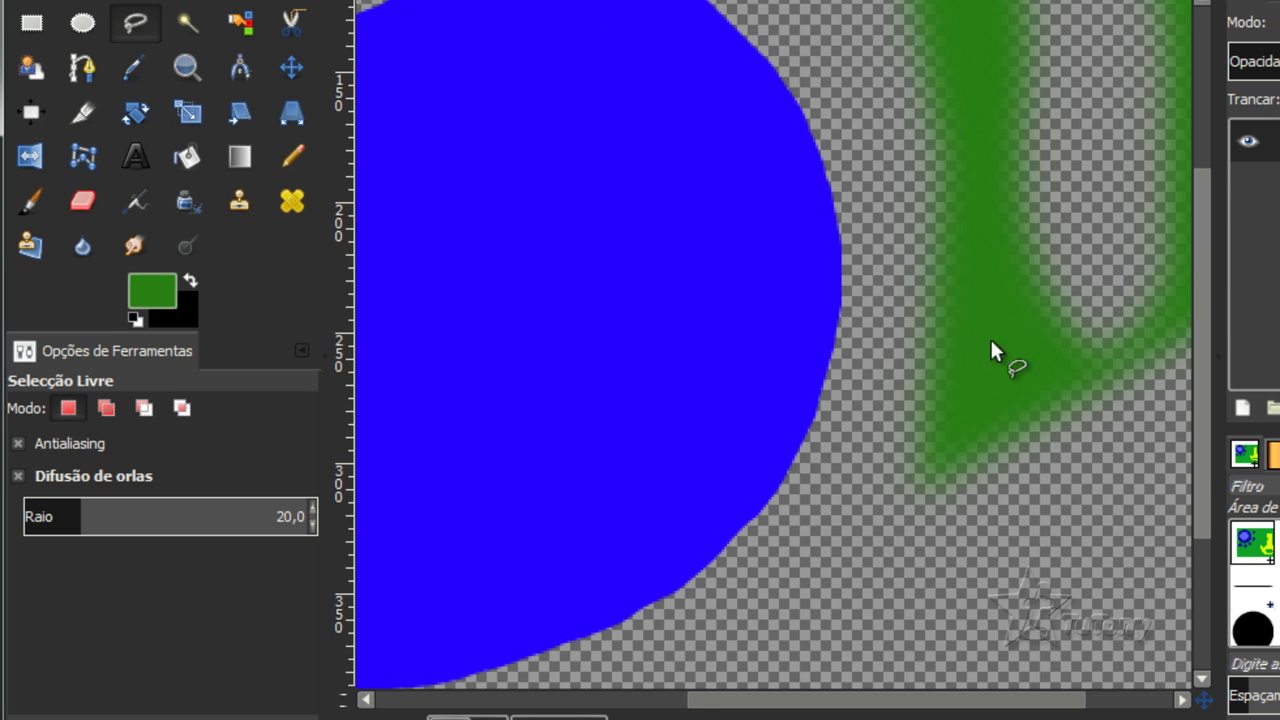
scroll(994, 351, "down", 2, "ctrl")
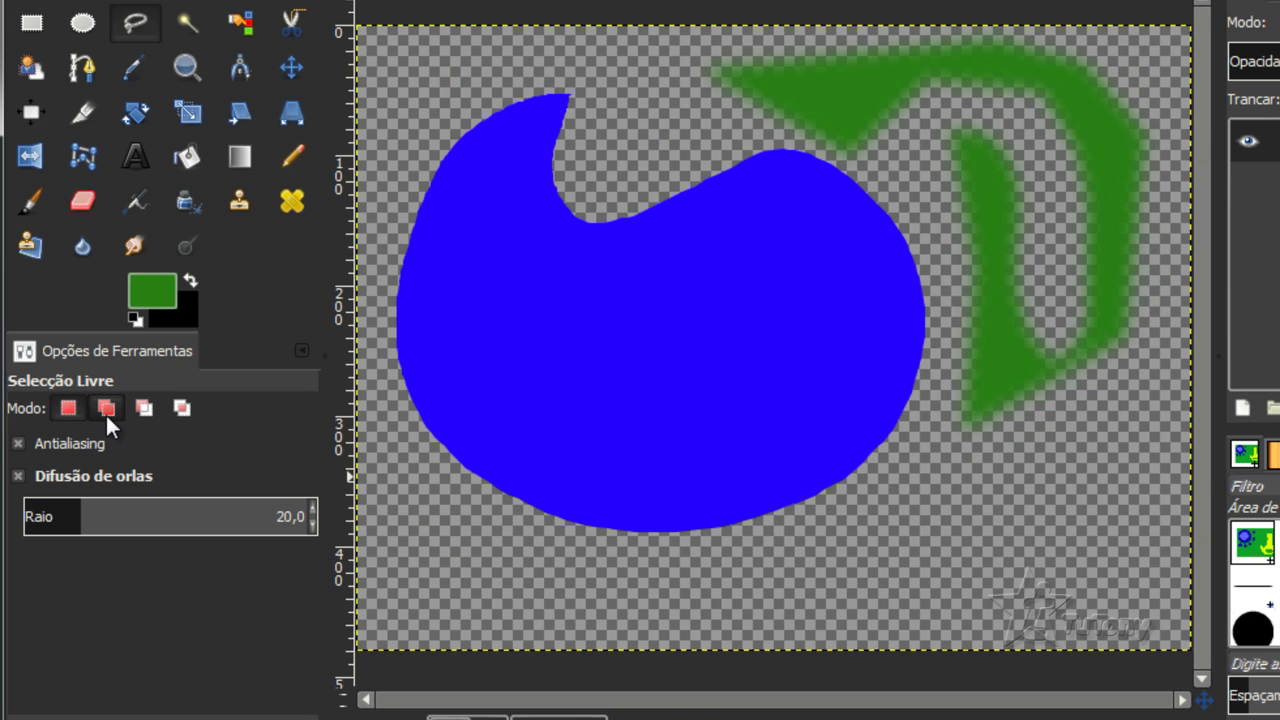
Disable feathered edges and draw a rounded freehand selection over the lower middle of the blue shape.
left_click(17, 476)
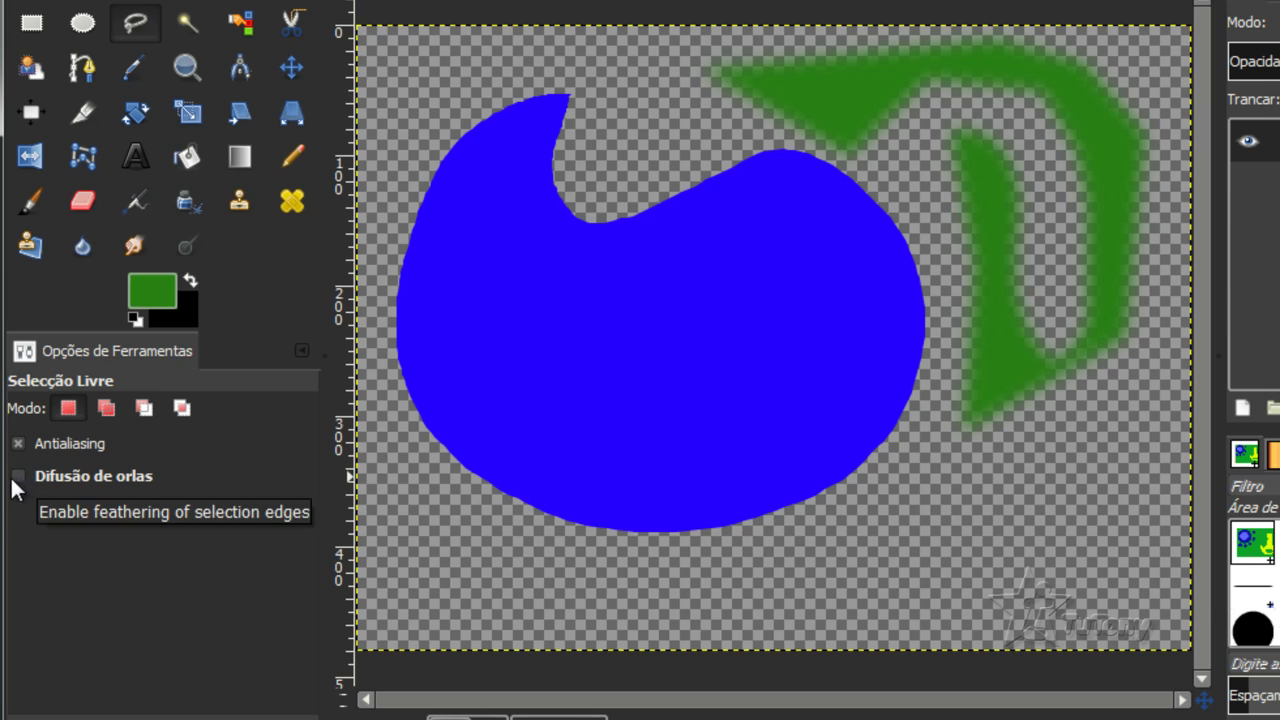
left_click(107, 407)
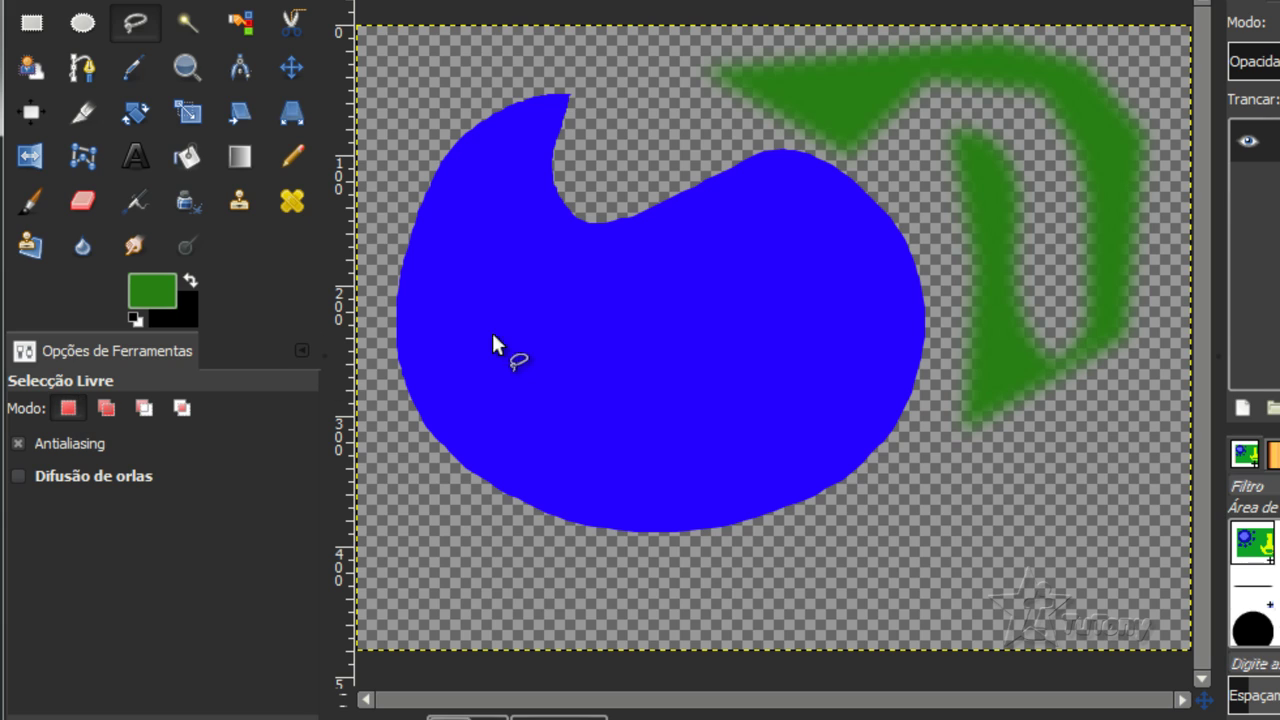
mouse_move(498, 403)
left_mouse_down()
mouse_move(824, 322)
mouse_move(658, 214)
mouse_move(598, 250)
left_mouse_up()
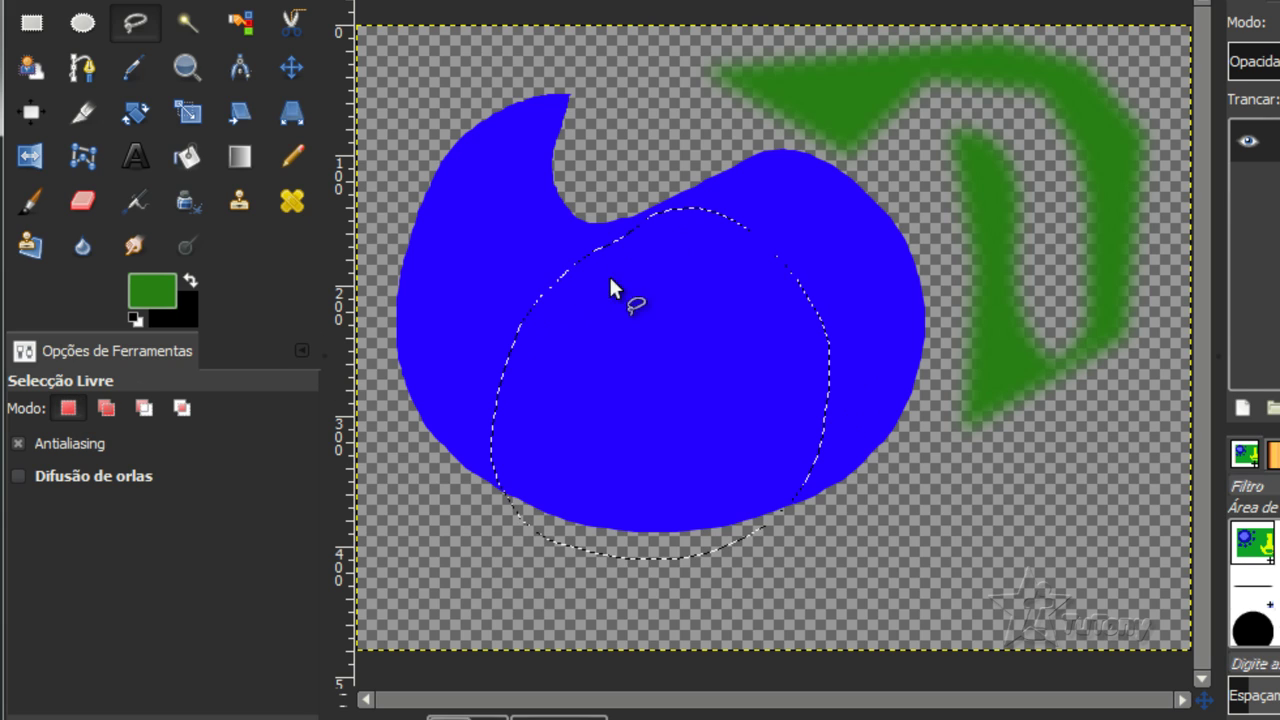
Add a freehand area to the selection's upper-left side and subtract another from its lower-right side.
left_click(105, 408)
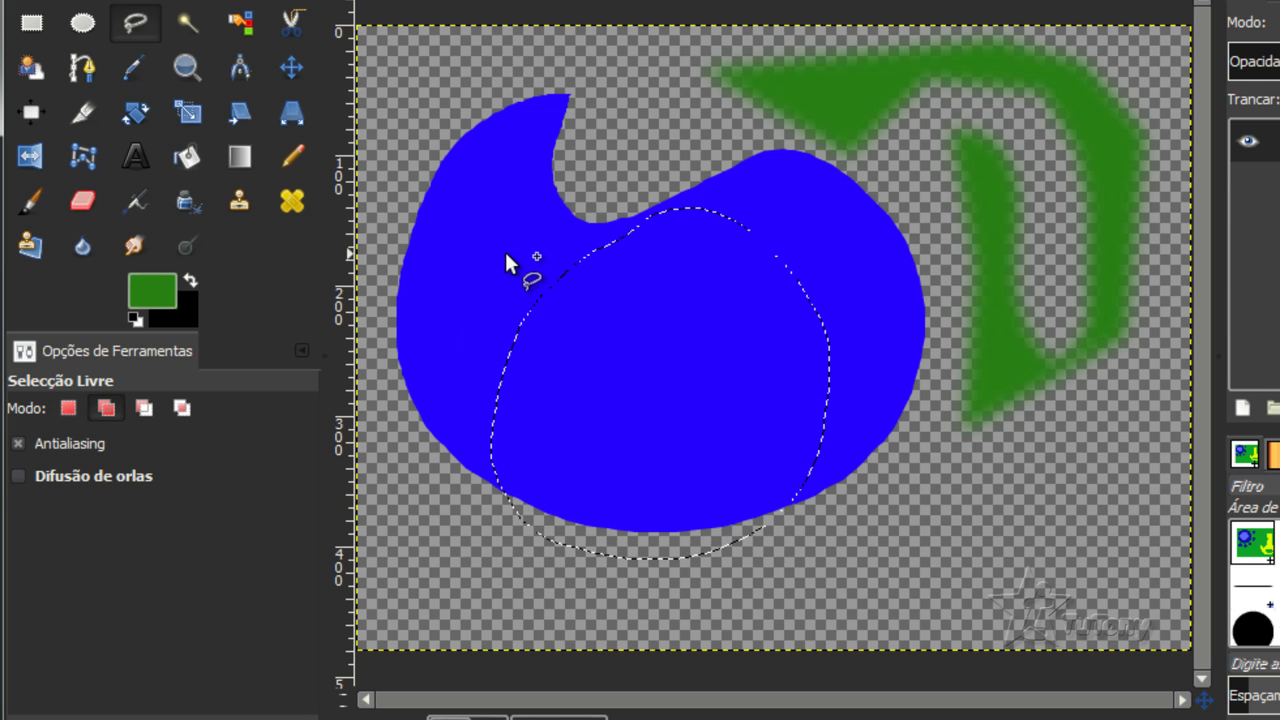
mouse_move(505, 249)
left_mouse_down()
mouse_move(461, 304)
mouse_move(554, 451)
mouse_move(636, 270)
mouse_move(539, 238)
mouse_move(502, 251)
left_mouse_up()
left_click(145, 407)
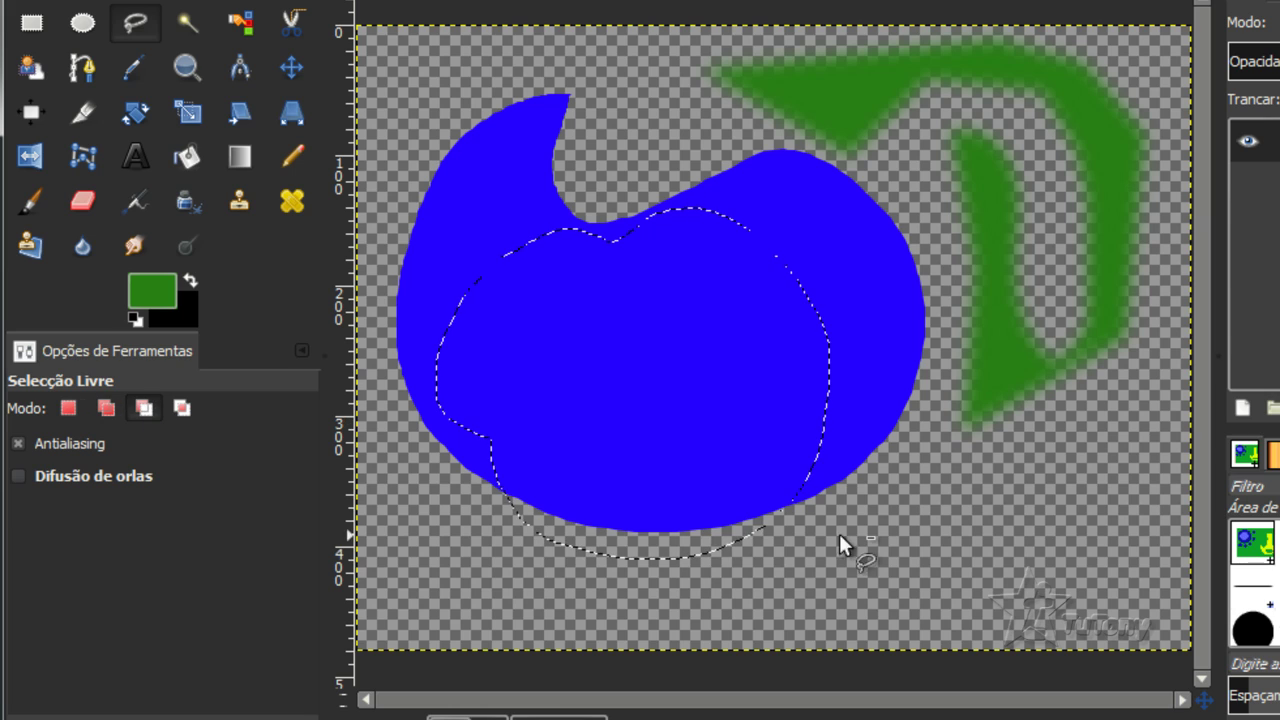
mouse_move(828, 553)
left_mouse_down()
mouse_move(672, 468)
mouse_move(789, 309)
mouse_move(971, 479)
mouse_move(849, 575)
mouse_move(825, 550)
left_mouse_up()
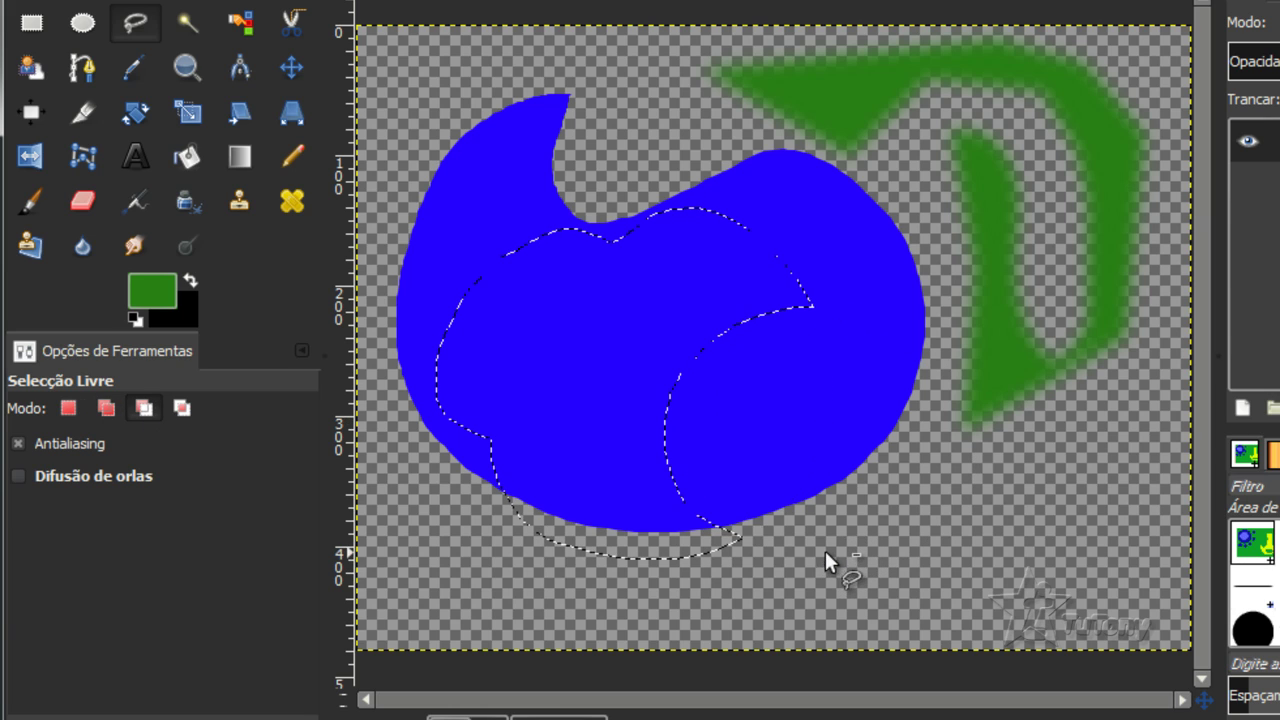
Intersect the selection with a freehand area over its lower part and fill the remaining area with the black background color.
left_click(181, 407)
mouse_move(705, 587)
left_mouse_down()
mouse_move(832, 478)
mouse_move(568, 397)
mouse_move(452, 543)
left_mouse_up()
left_click_drag(692, 588, 706, 586)
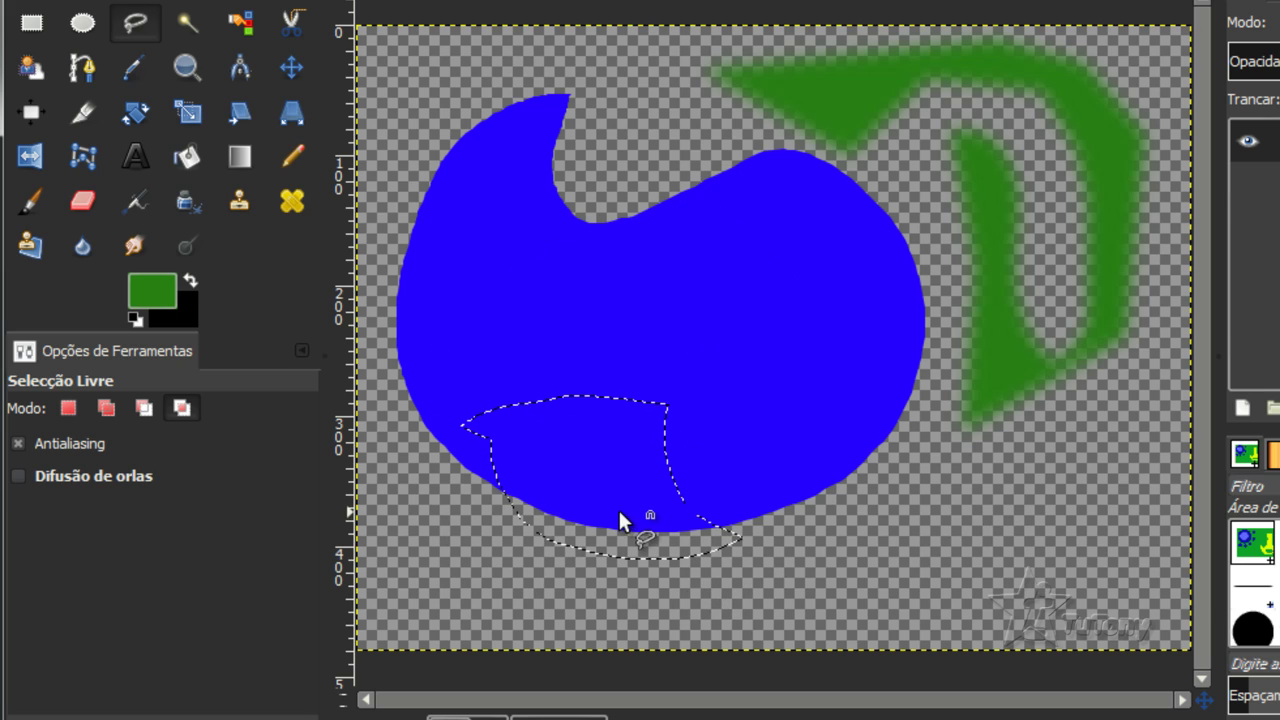
key("ctrl+period")
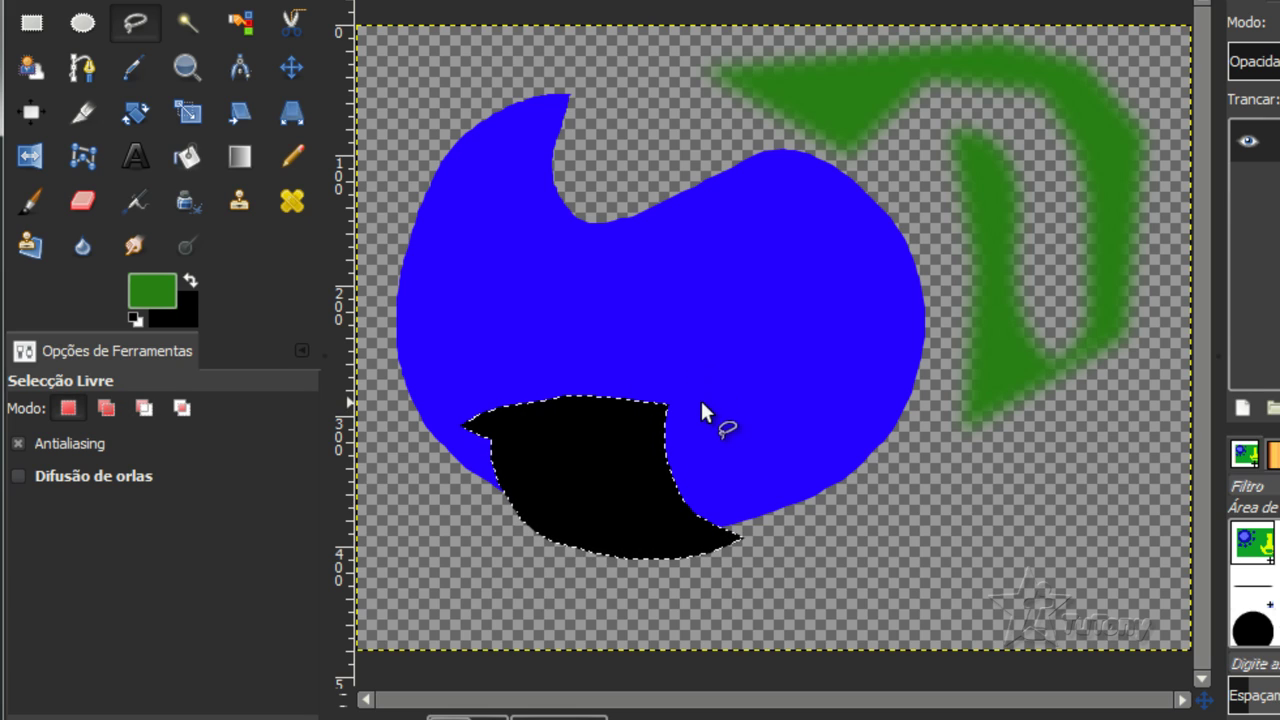
Draw a curved, pointed freehand selection over the blue shape's lower-right edge and fill it with the black background color.
left_click_drag(700, 400, 774, 356)
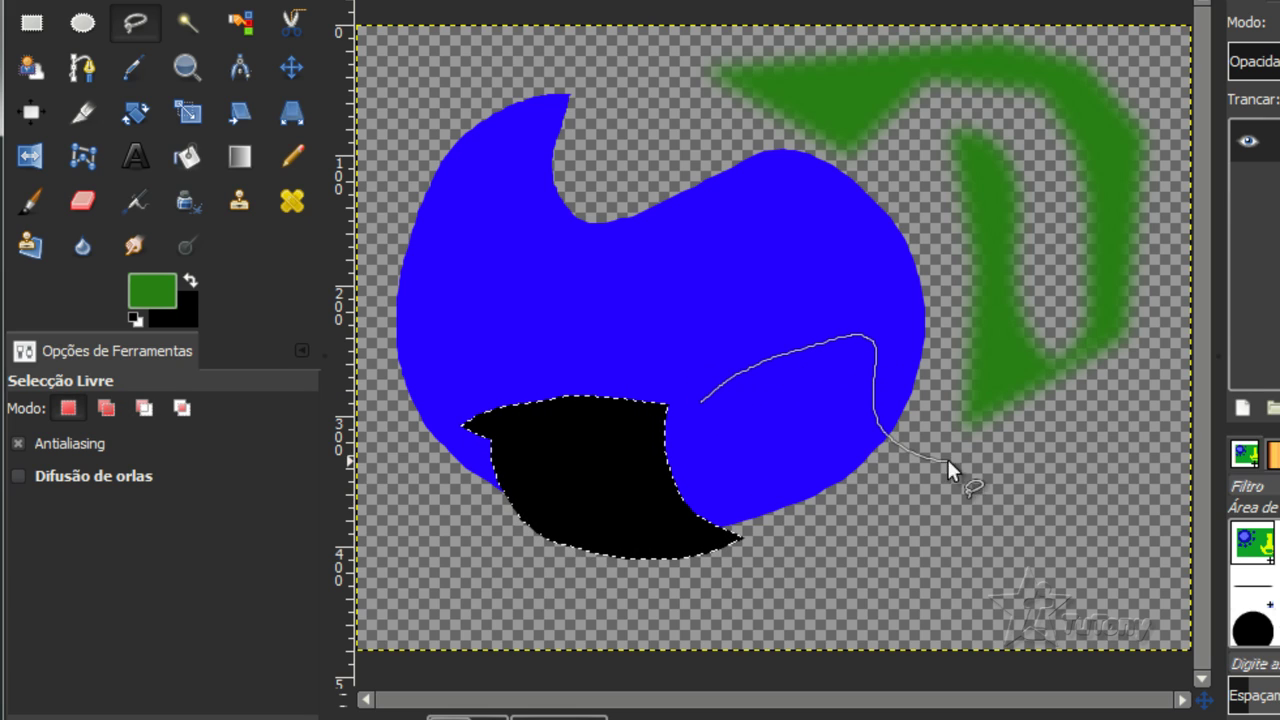
mouse_move(772, 410)
left_mouse_down()
mouse_move(708, 418)
mouse_move(700, 404)
left_mouse_up()
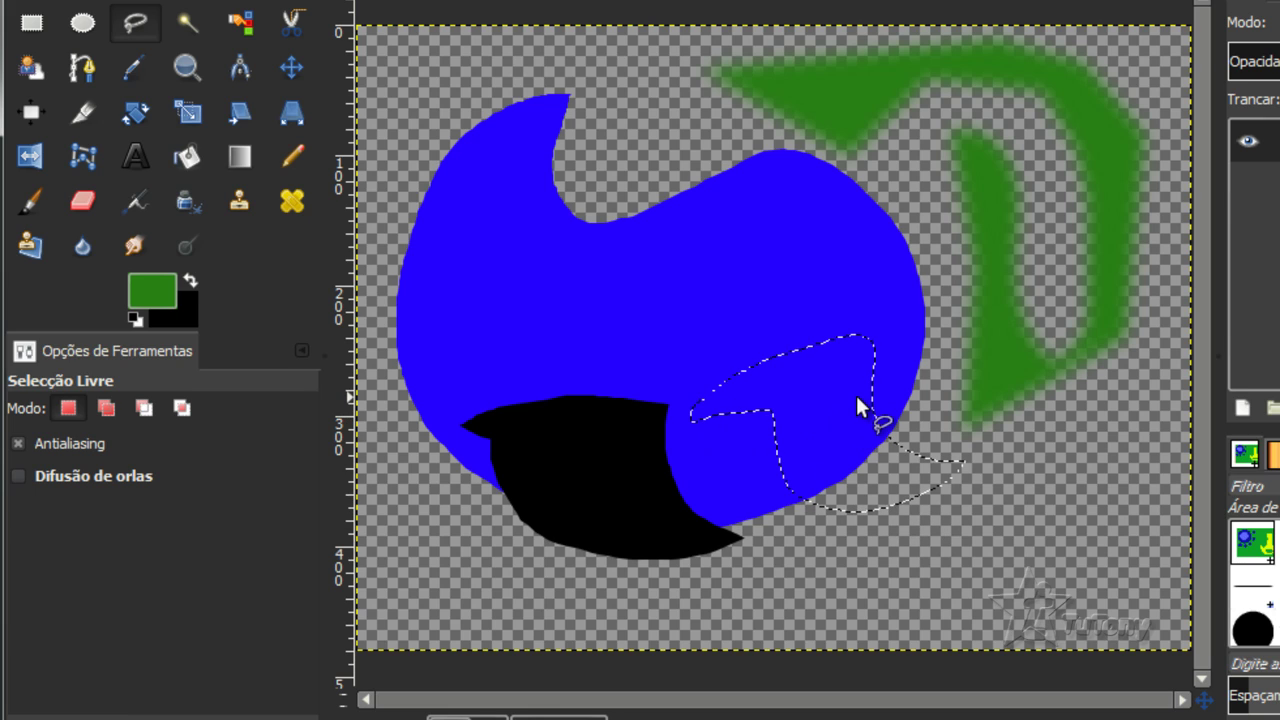
key("ctrl+shift")
key("ctrl+period")
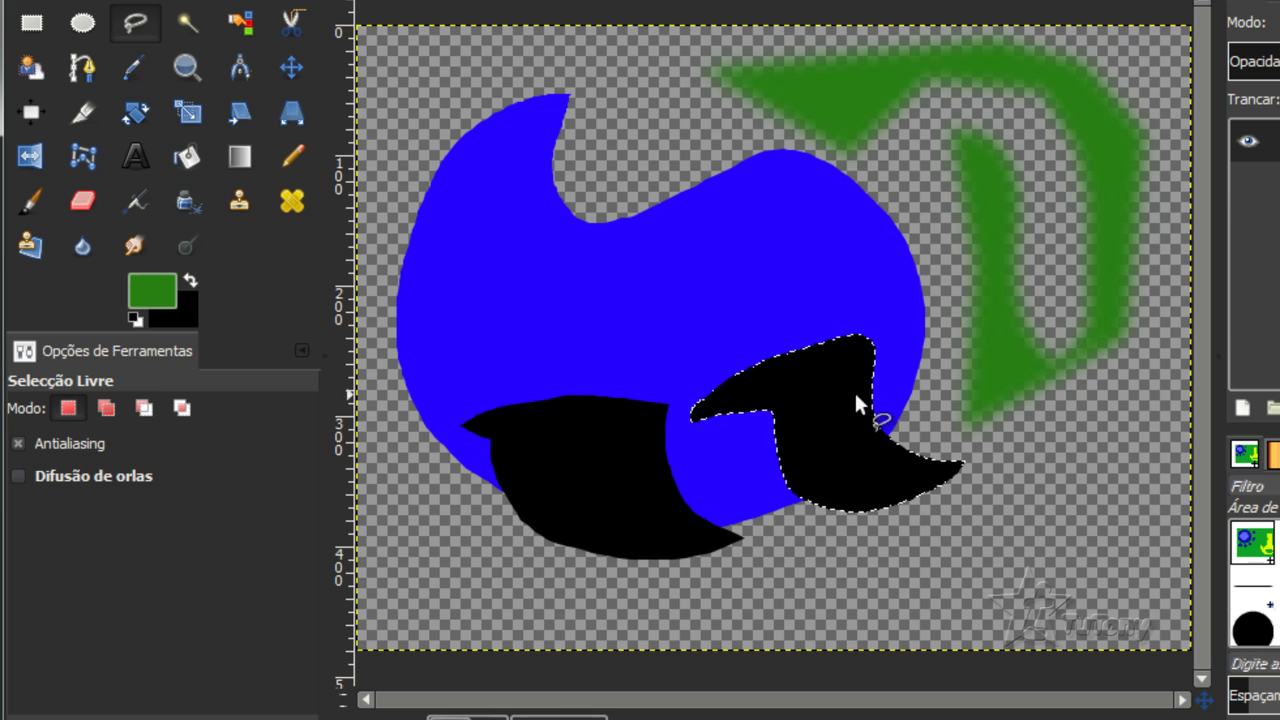
Draw a rounded freehand selection below the blue shape's pointed tip and fill it with white as the new background color.
left_click(490, 156)
mouse_move(490, 156)
left_mouse_down()
mouse_move(420, 229)
mouse_move(523, 197)
left_mouse_up()
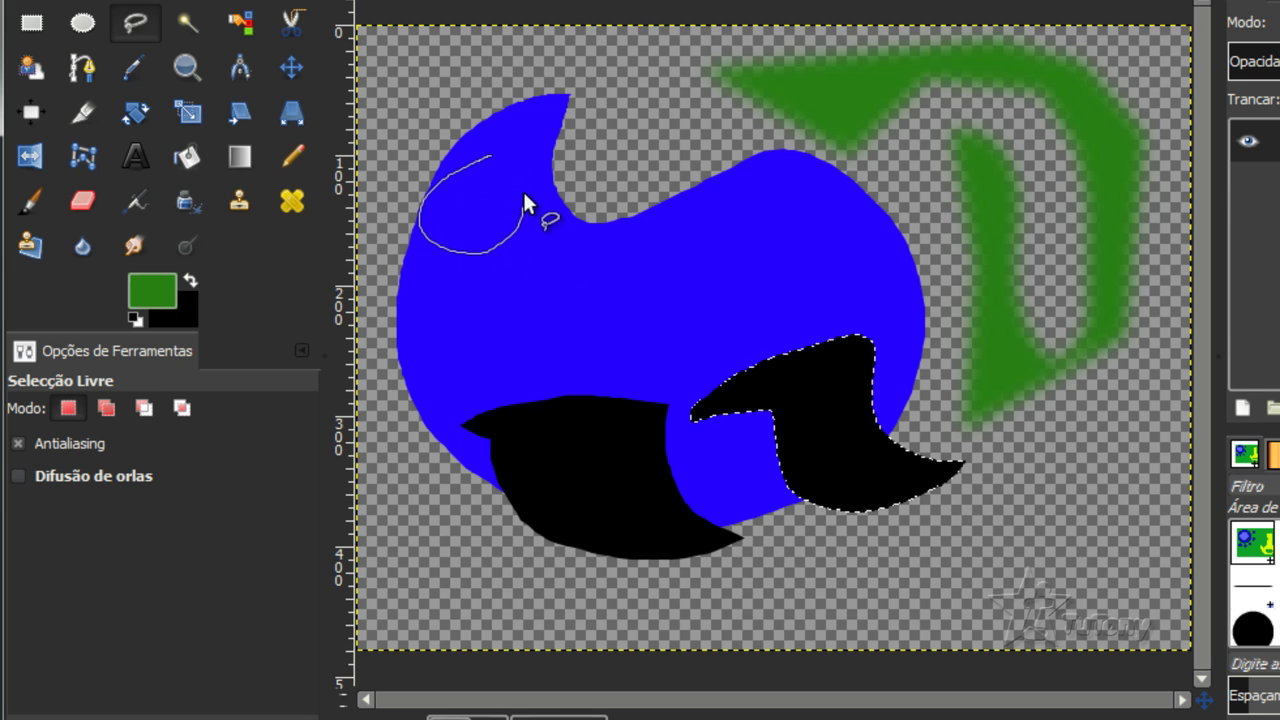
left_click_drag(498, 156, 487, 158)
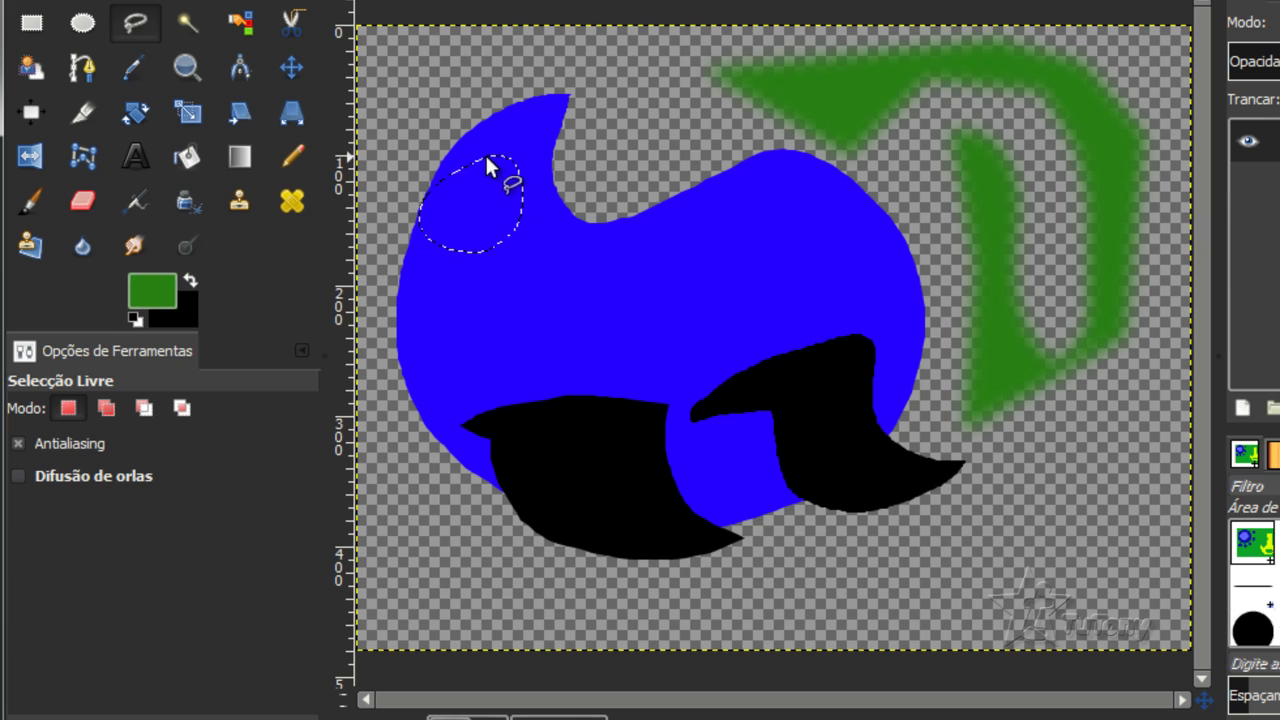
left_click(185, 316)
left_click_drag(318, 384, 397, 403)
left_click(574, 487)
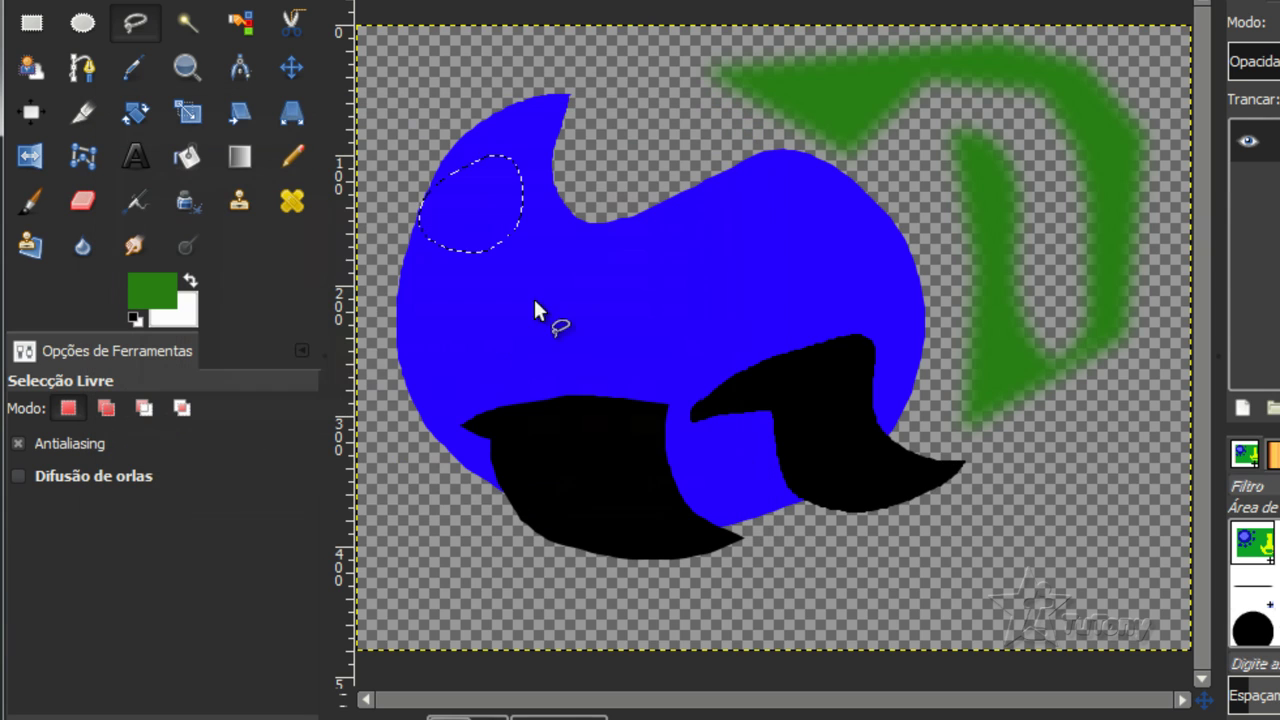
key("ctrl+period")
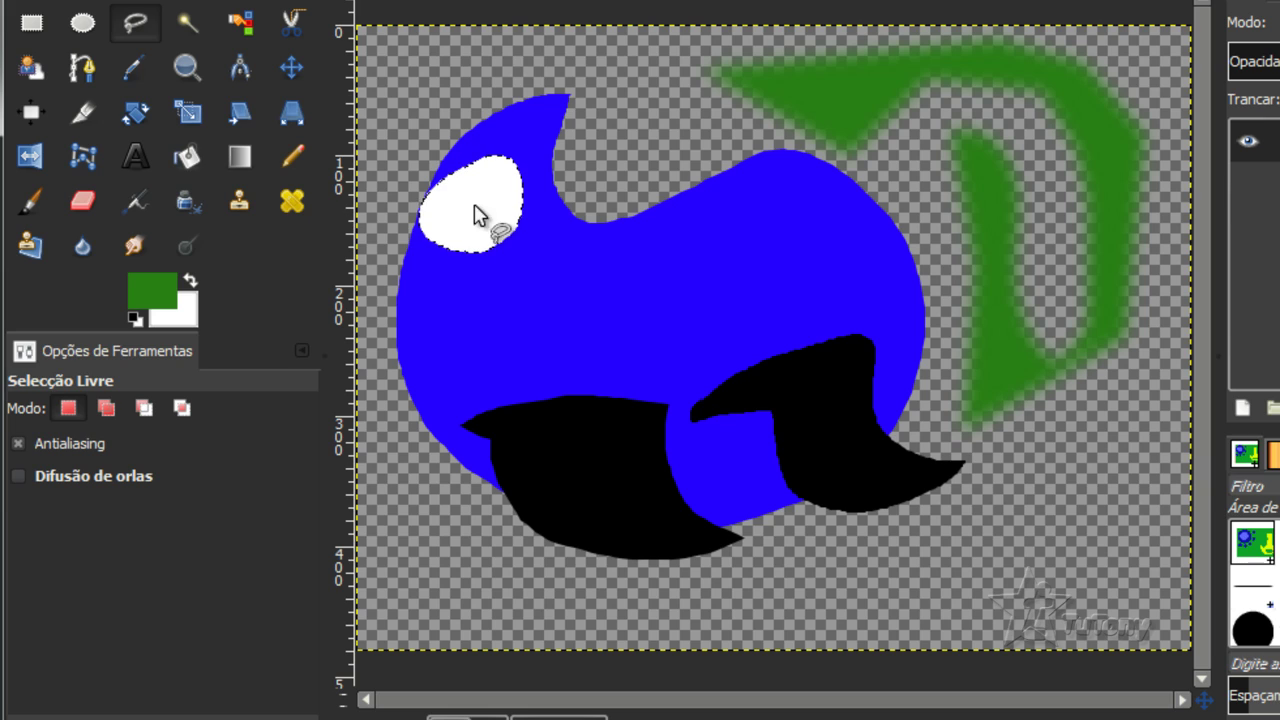
Draw a smaller freehand selection inside the white spot and fill it with light green as the new foreground color.
mouse_move(486, 194)
left_mouse_down()
mouse_move(450, 210)
mouse_move(464, 229)
mouse_move(480, 194)
left_mouse_up()
key("Return")
left_click(150, 292)
left_click_drag(169, 264, 309, 254)
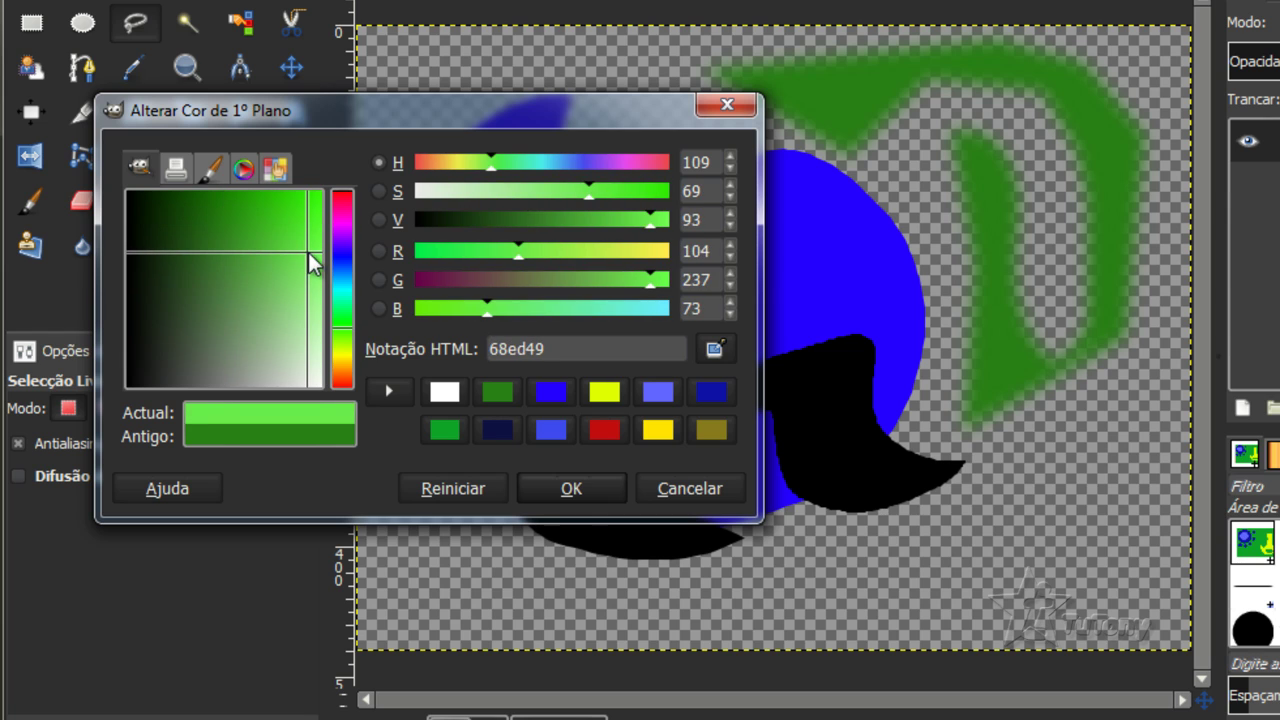
left_click(322, 327)
left_click_drag(322, 328, 318, 333)
left_click(572, 489)
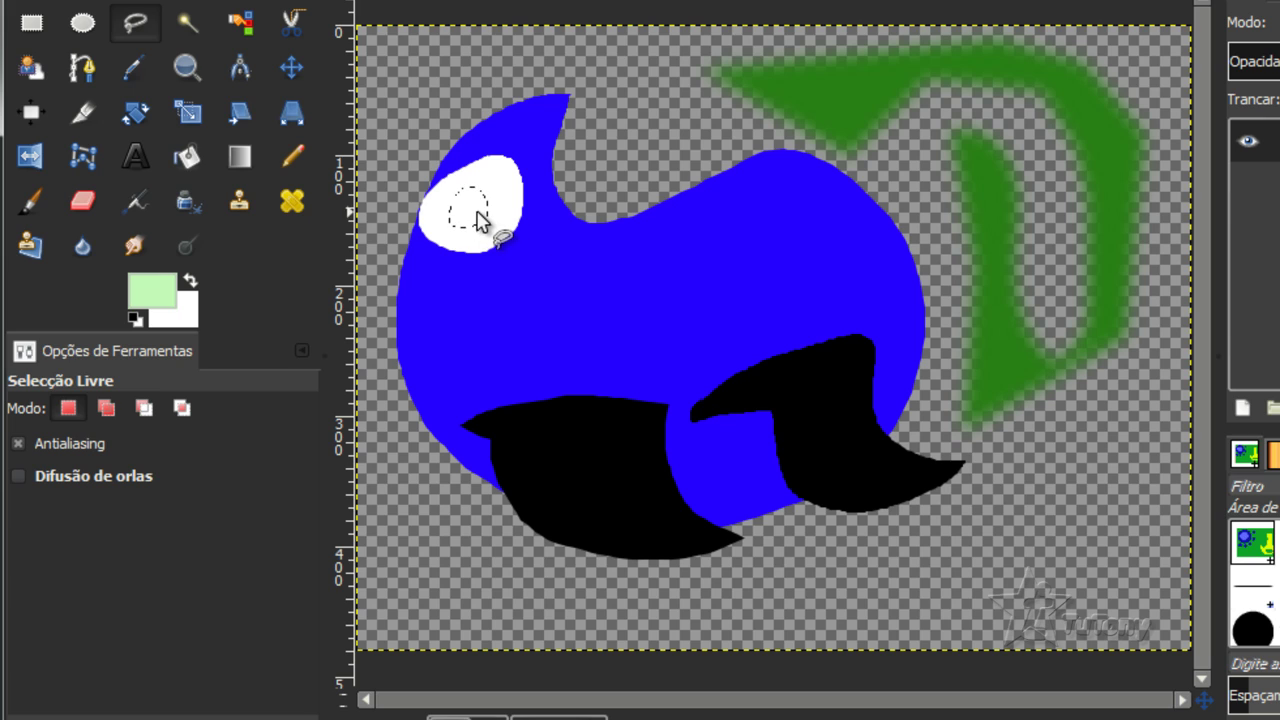
key("ctrl+comma")
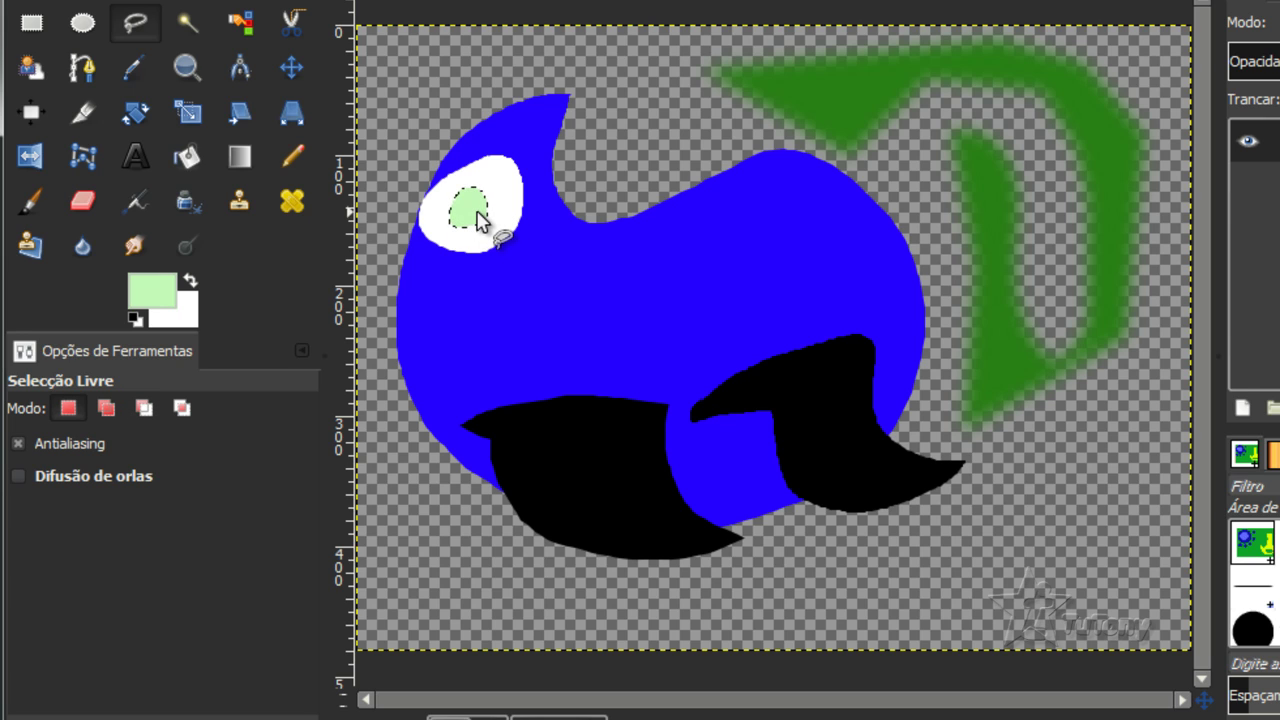
Draw a tiny freehand selection inside the light green spot and fill it with black (000000) as the new foreground color.
left_click(148, 300)
left_click(143, 234)
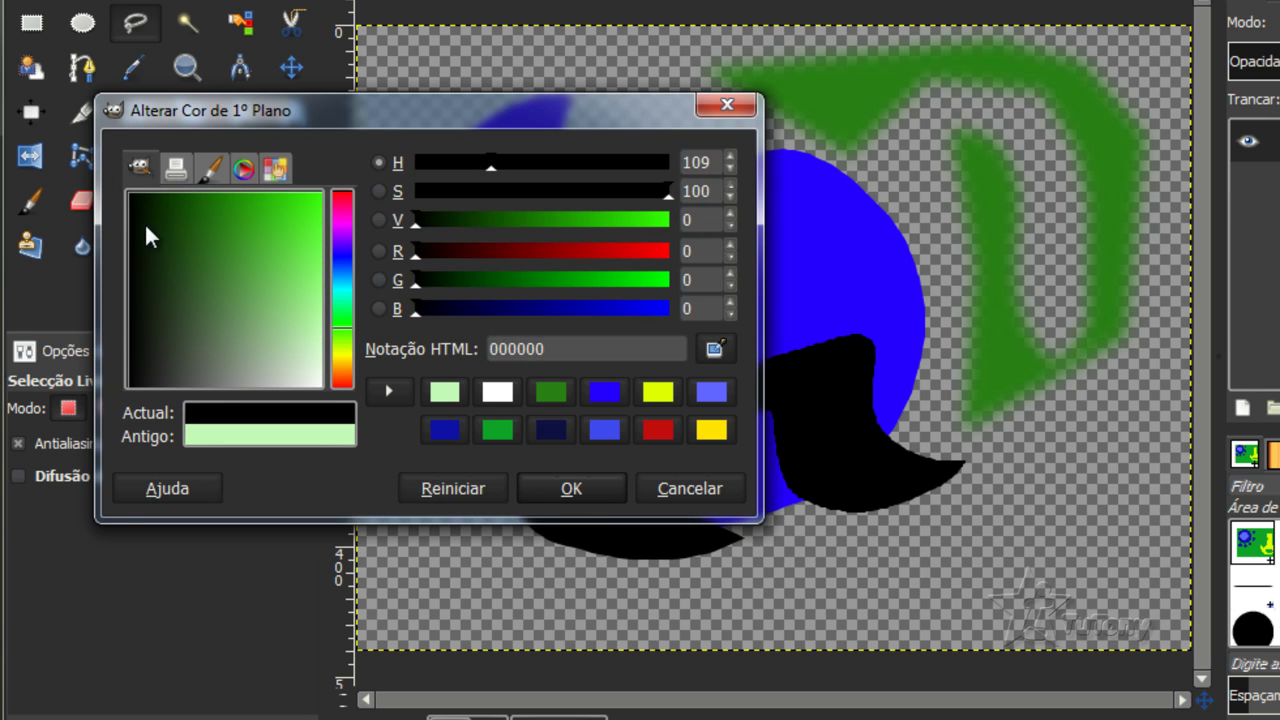
left_click(569, 486)
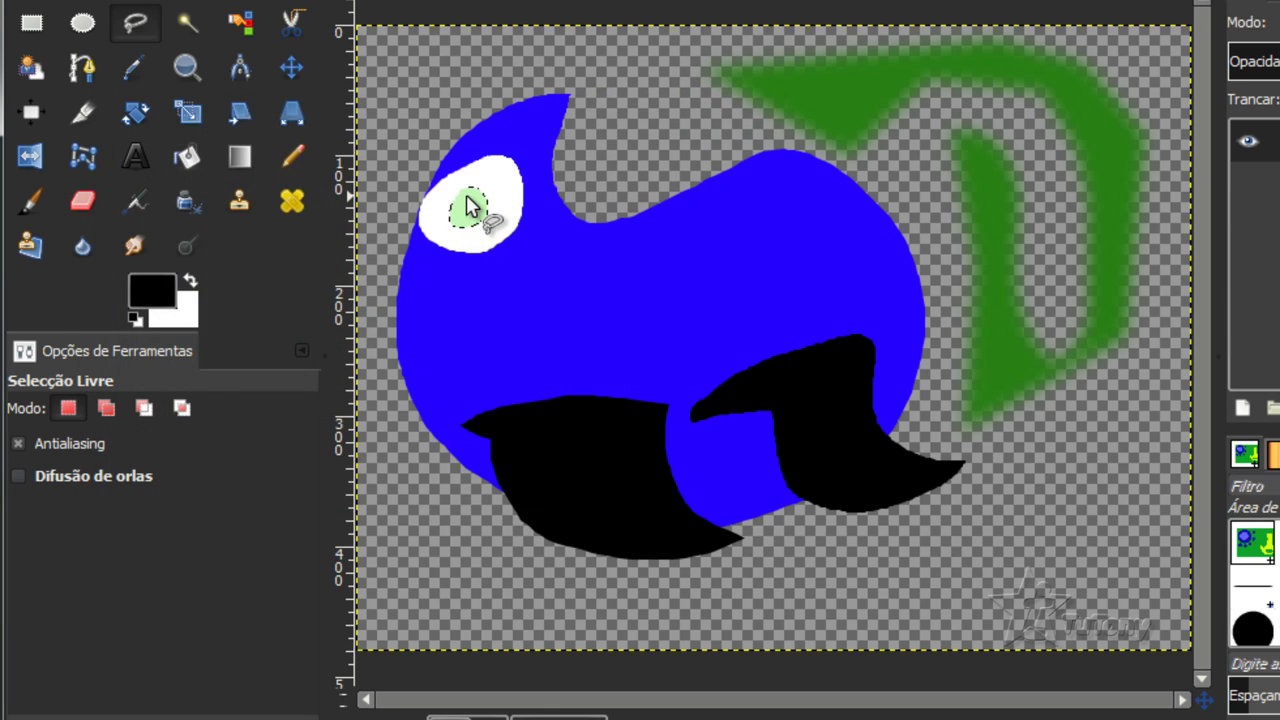
mouse_move(474, 201)
left_mouse_down()
mouse_move(470, 218)
mouse_move(480, 214)
left_mouse_up()
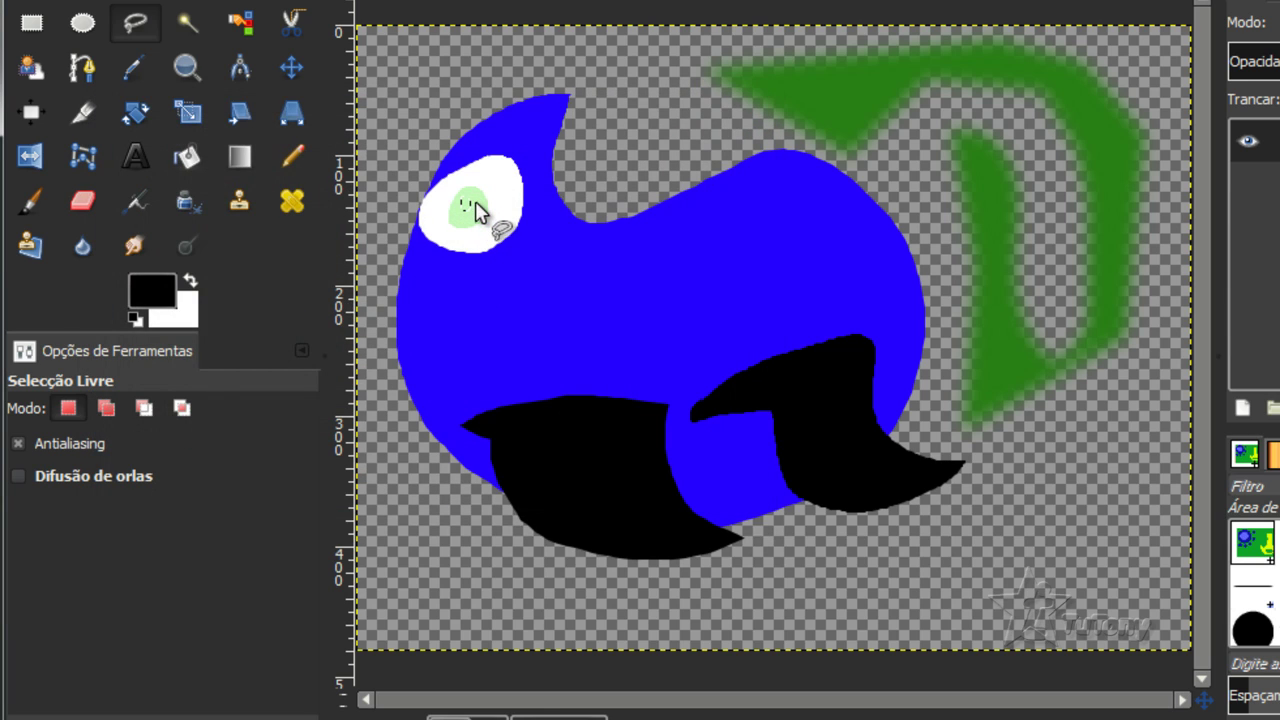
key("ctrl+comma")
key("ctrl+comma")
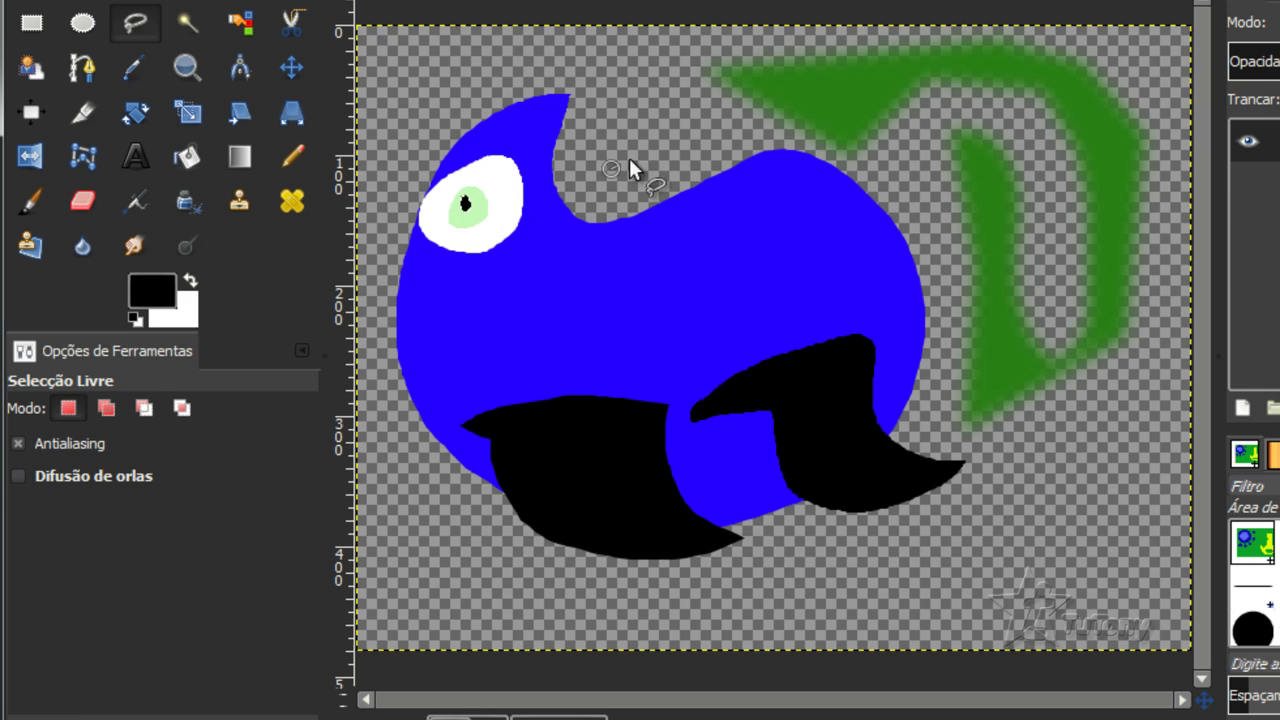
Draw a triangular selection with straight segments beside the blue shape's pointed upper tip and deselect it.
left_click(660, 118)
left_click(570, 96)
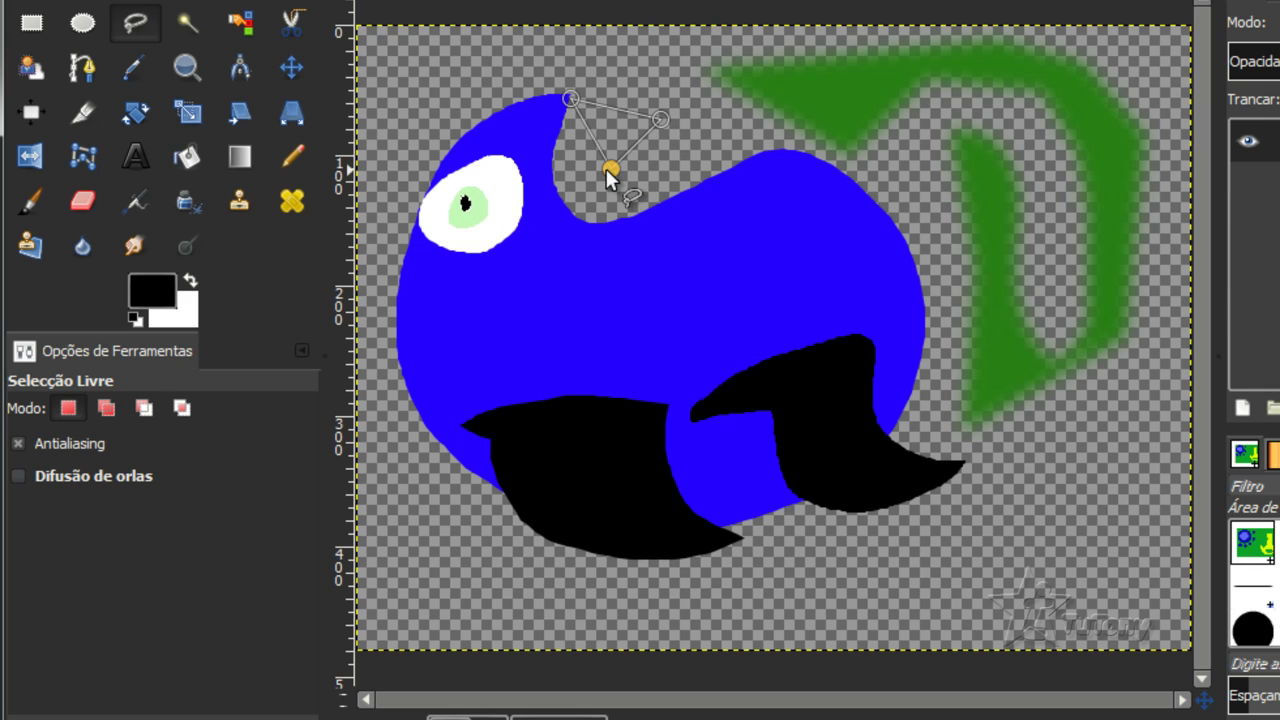
left_click(608, 167)
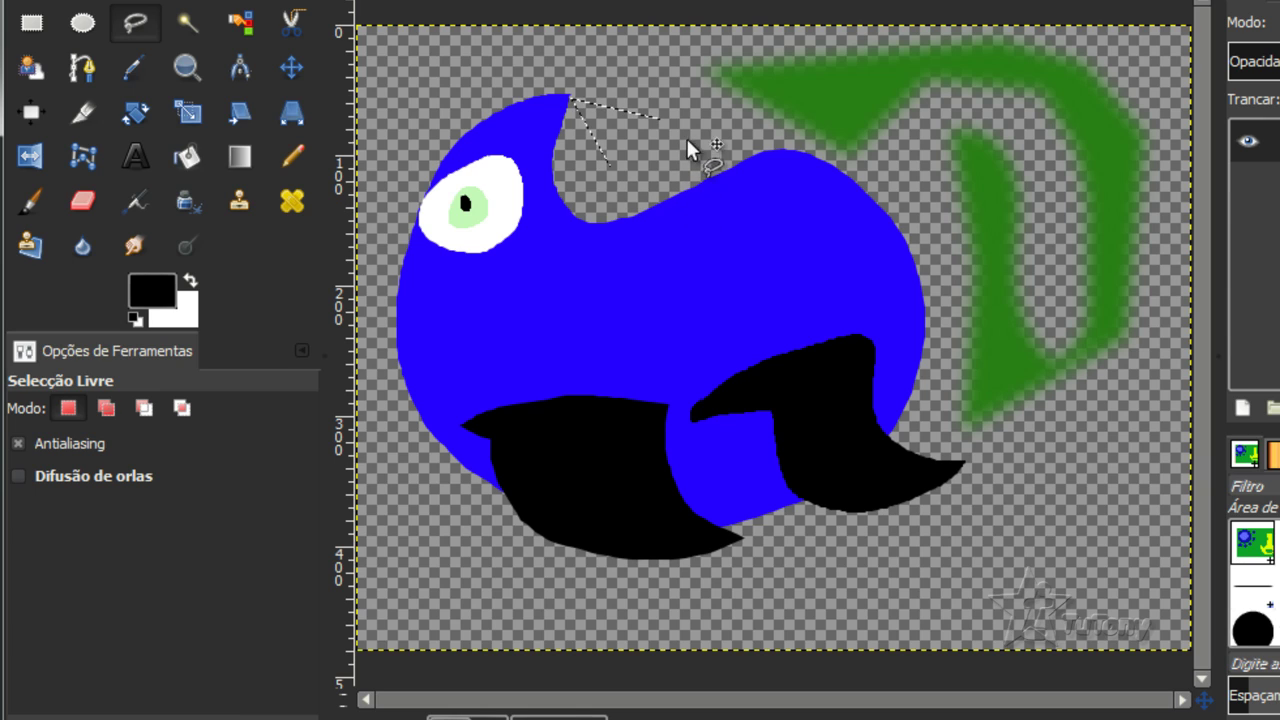
key("ctrl+shift+a")
Draw a rounded freehand selection across the blue shape's lower-right edge, subtracting a freehand area at its lower right and adding one at its lower left.
left_click(928, 262)
mouse_move(840, 332)
left_mouse_down()
mouse_move(991, 282)
mouse_move(928, 262)
left_mouse_up()
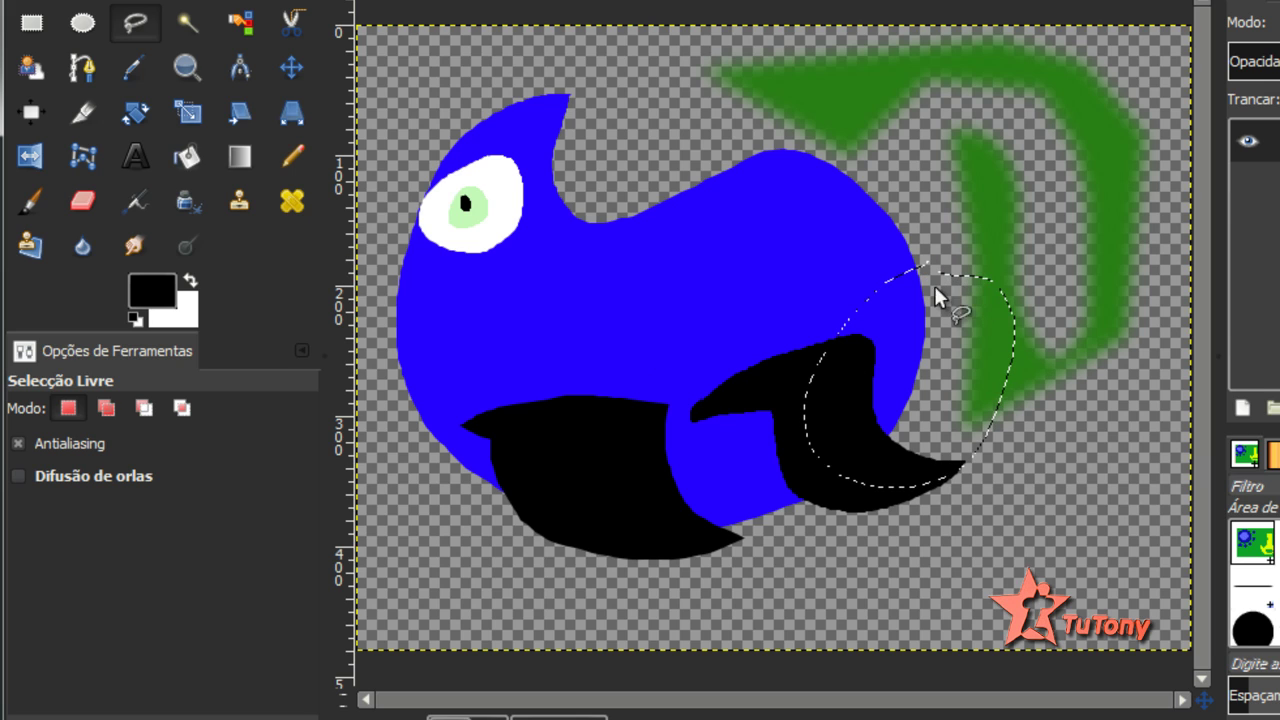
key("ctrl")
mouse_move(1015, 505)
left_mouse_down()
mouse_move(984, 352)
mouse_move(1010, 516)
mouse_move(1017, 502)
left_mouse_up()
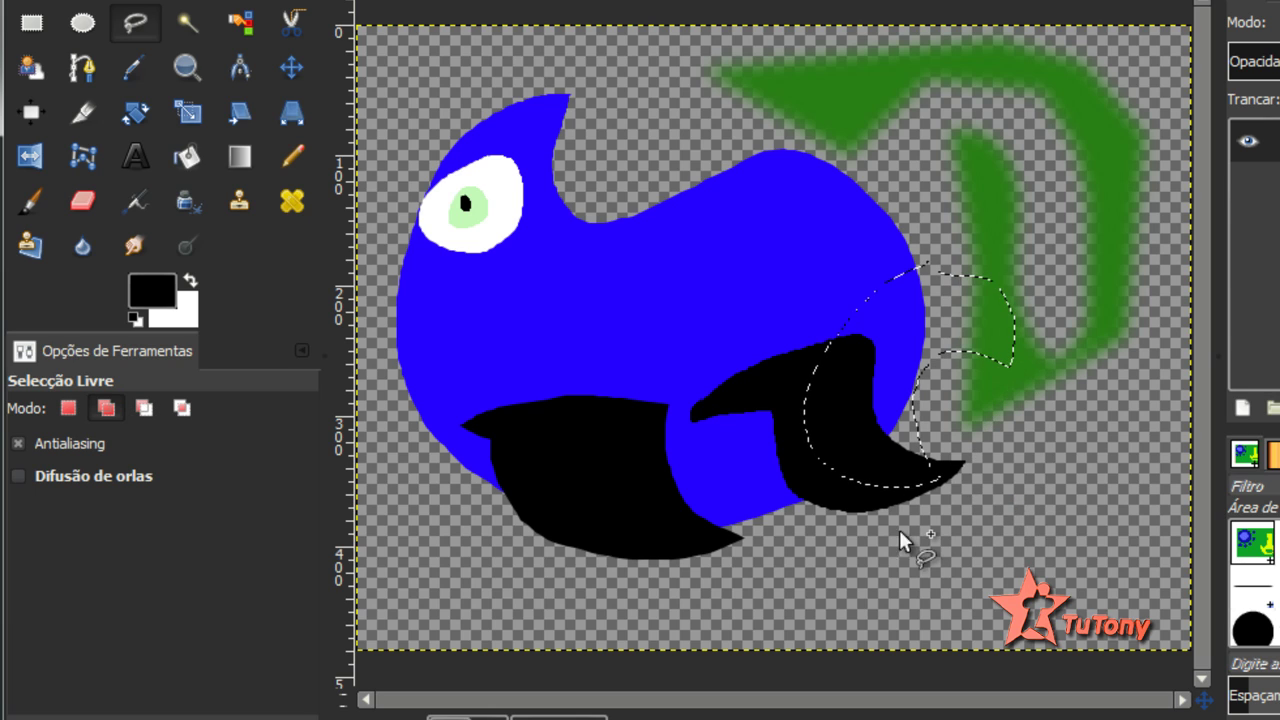
mouse_move(899, 529)
left_mouse_down()
mouse_move(733, 415)
mouse_move(857, 409)
mouse_move(894, 531)
left_mouse_up()
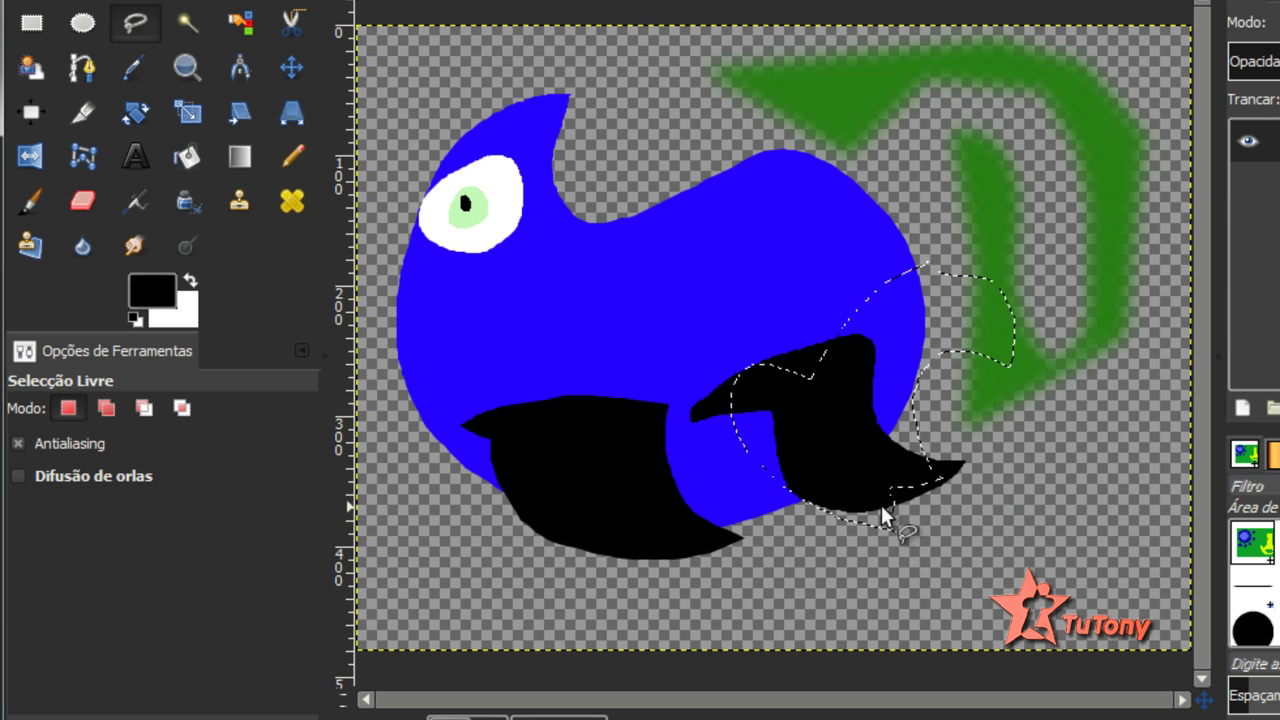
Intersect the selection with a freehand area over its upper part and clear the remaining selection.
key("ctrl+shift")
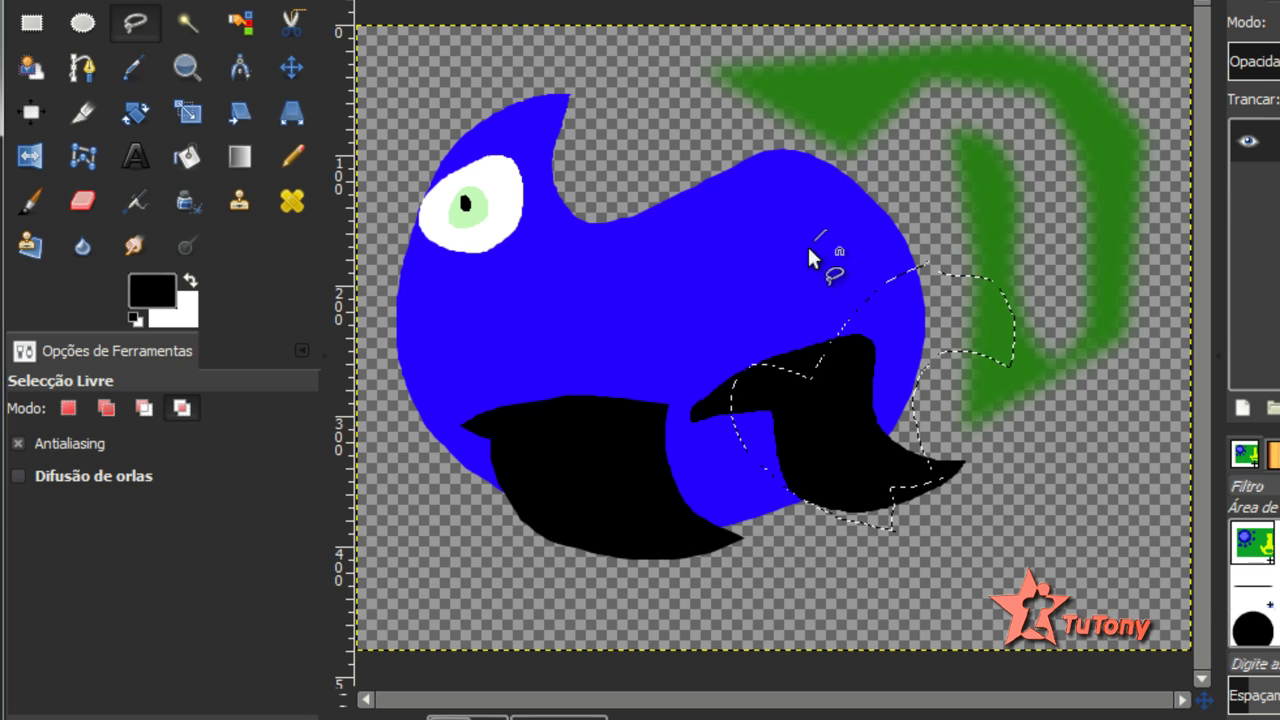
mouse_move(808, 249)
left_mouse_down()
mouse_move(931, 442)
mouse_move(1095, 333)
mouse_move(886, 186)
mouse_move(794, 249)
mouse_move(831, 235)
left_mouse_up()
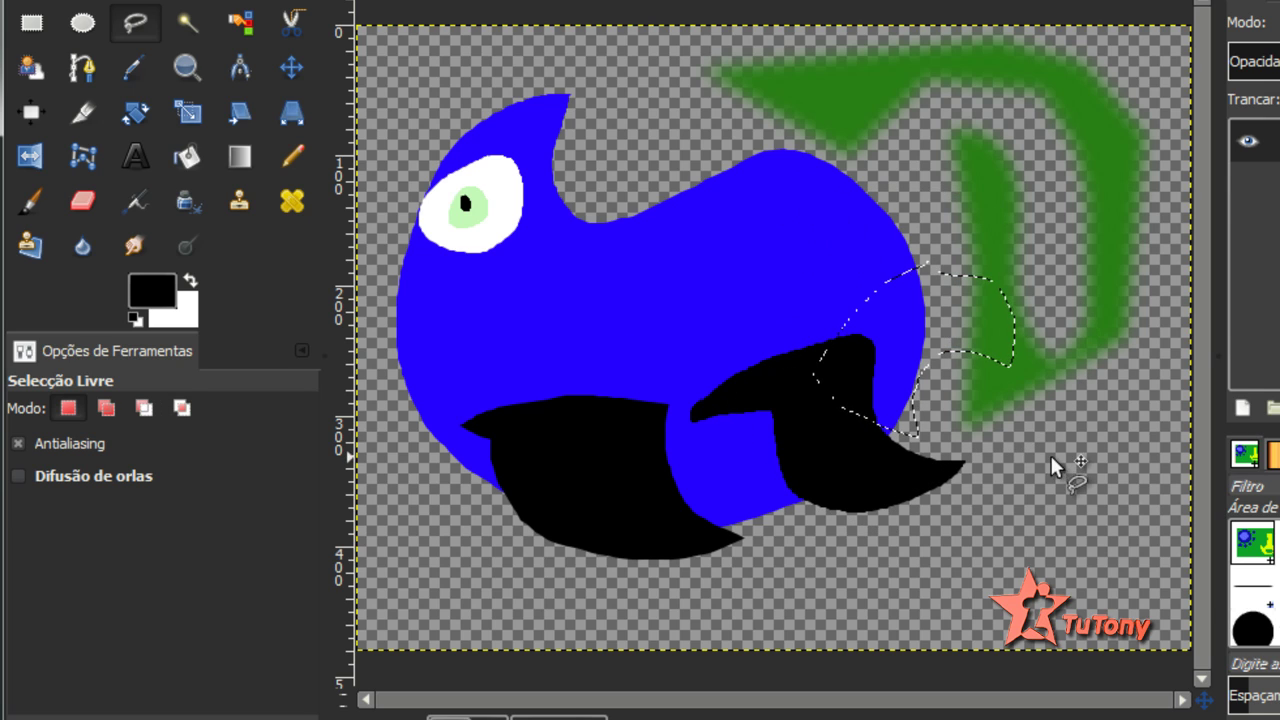
key("ctrl+shift+a")
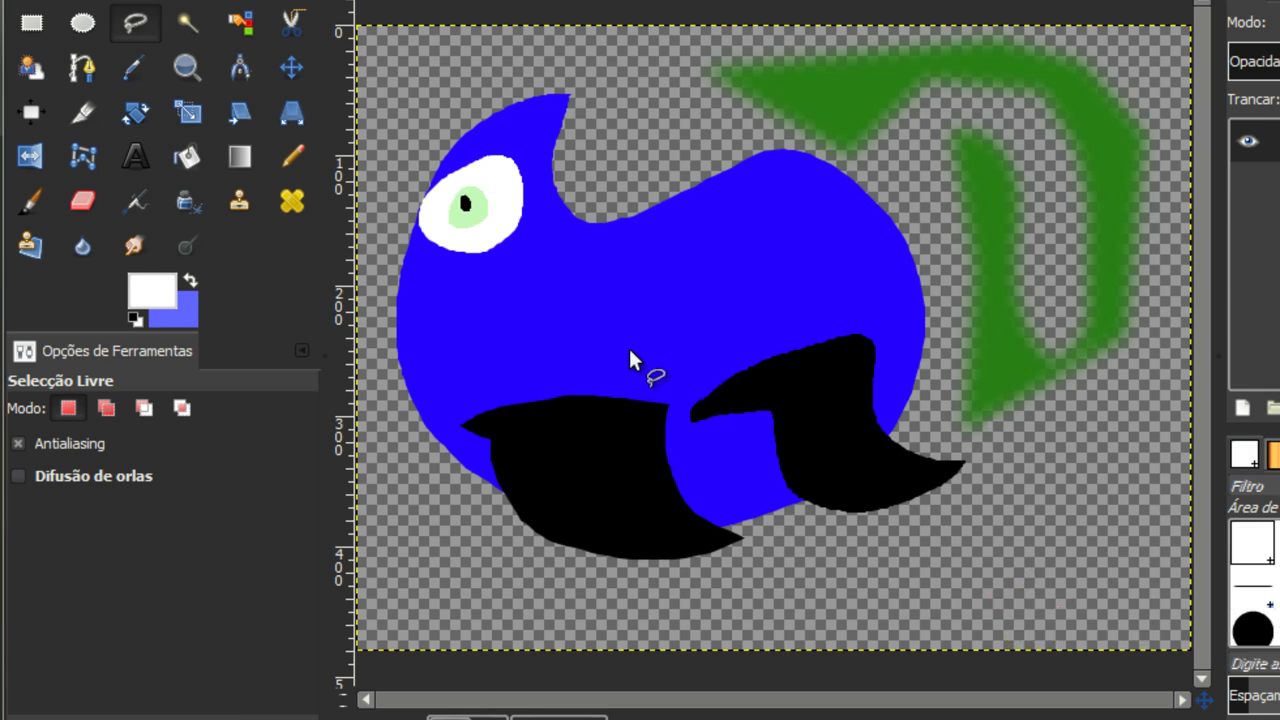